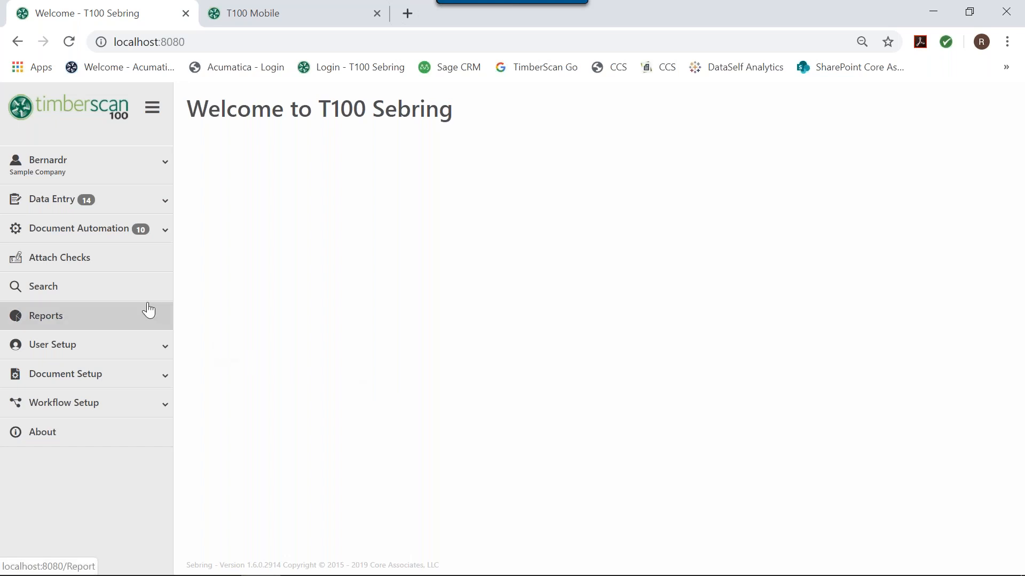
# Step: Set up a document acquisition with the DataEntry data entry group and the Invoice image type
pyautogui.click(54, 208)
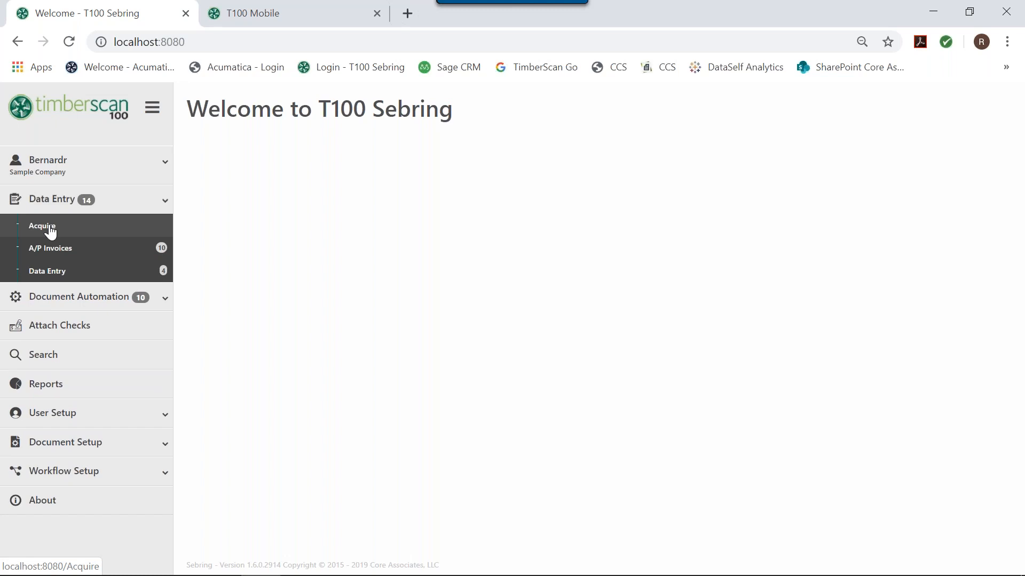
pyautogui.click(51, 230)
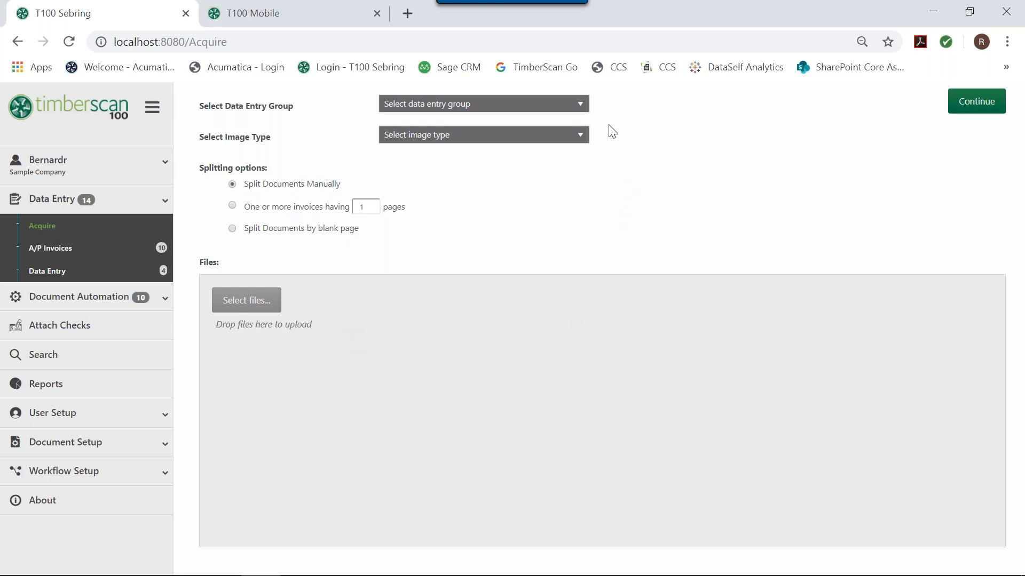
pyautogui.click(584, 110)
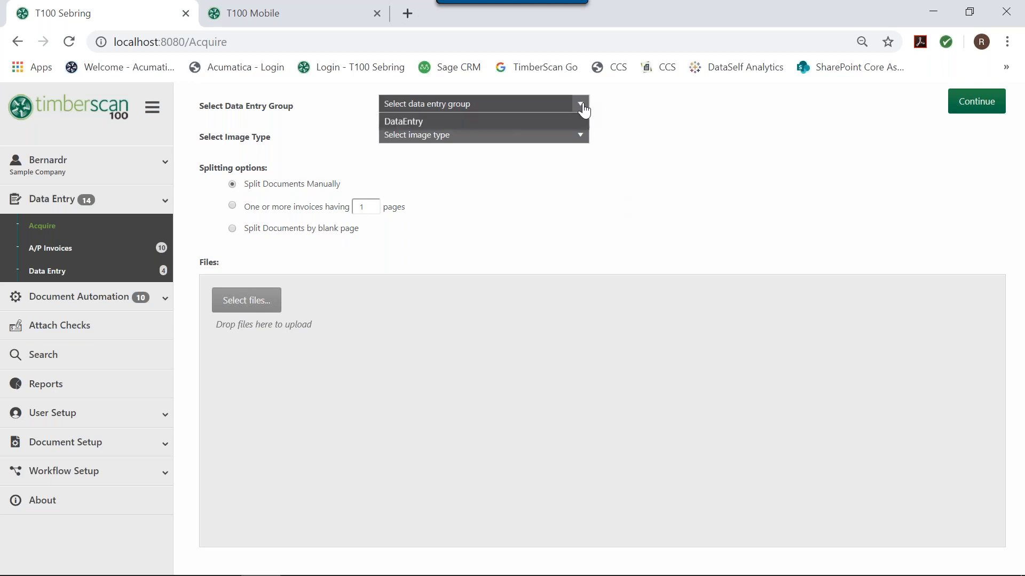
pyautogui.click(531, 141)
pyautogui.click(582, 140)
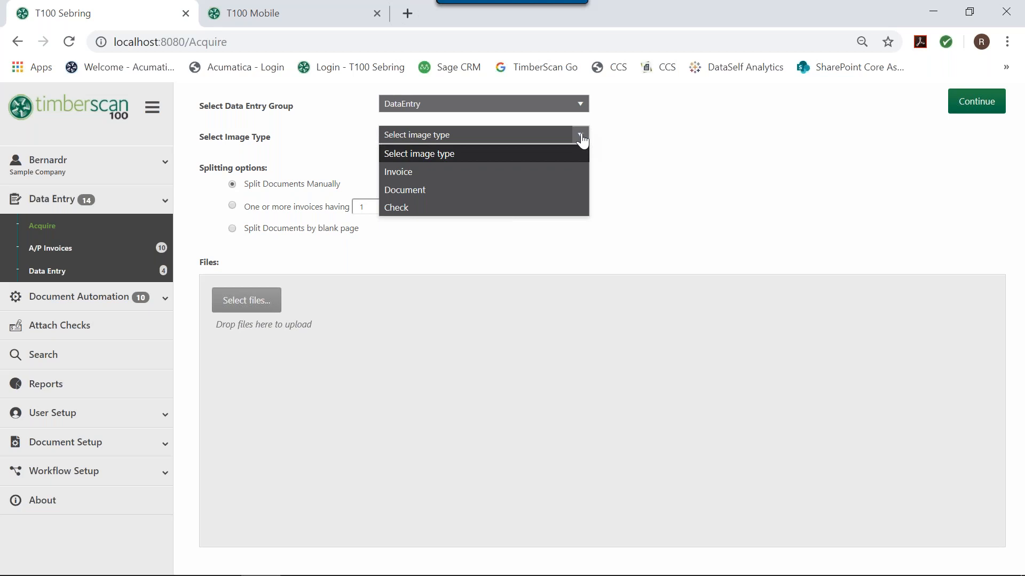
pyautogui.click(547, 175)
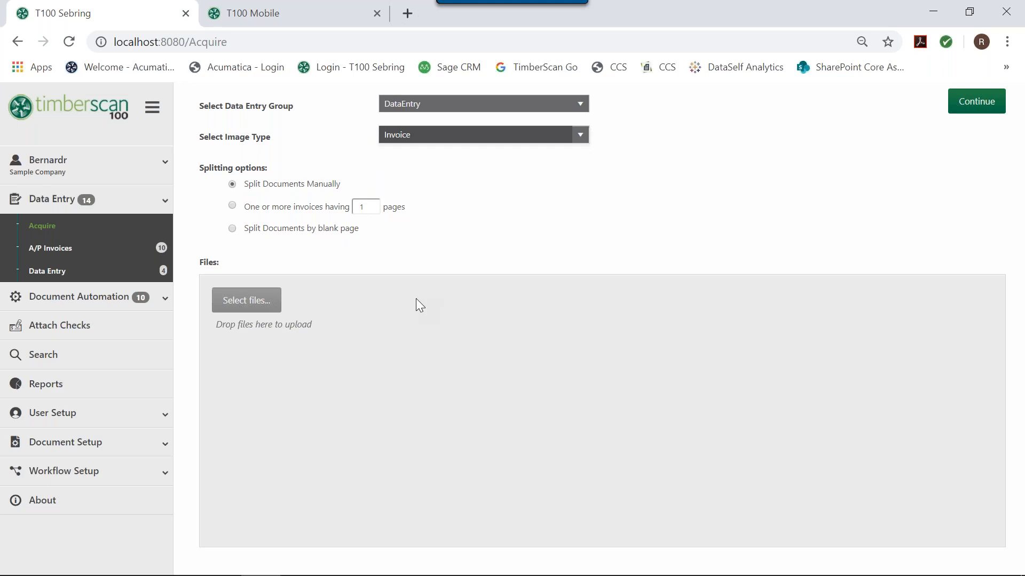
# Step: Upload the six PDFs from Balwin to Webbers2 in the Sage100 folder and continue to their page preview
pyautogui.click(243, 309)
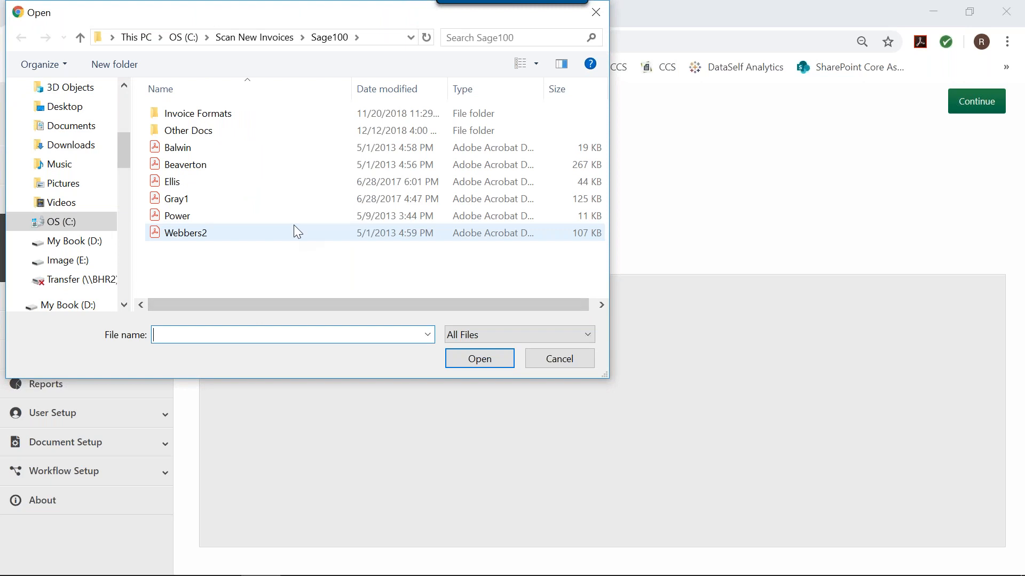
pyautogui.click(244, 156)
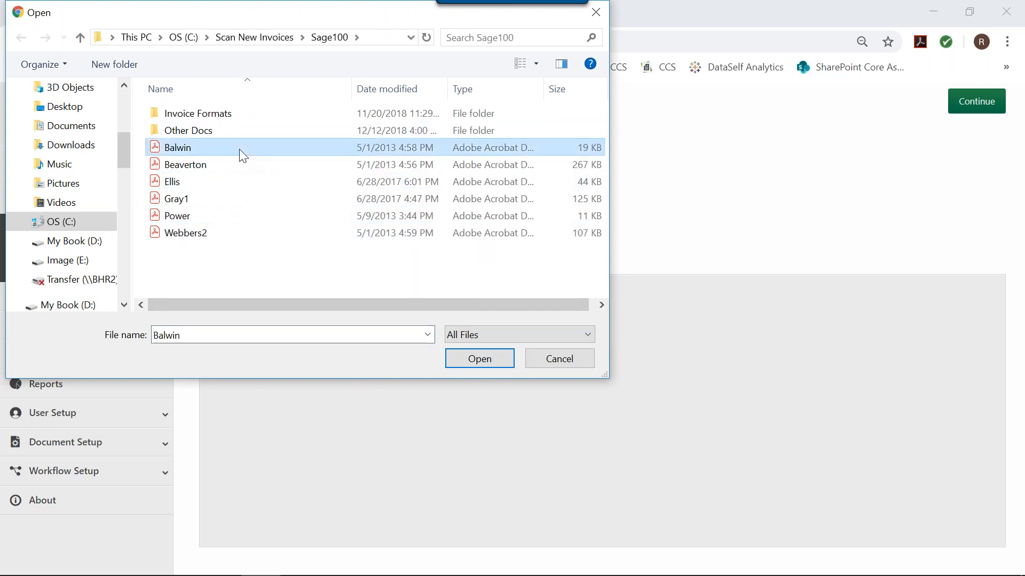
pyautogui.hotkey('shift', 'Down')
pyautogui.hotkey('shift', 'Down')
pyautogui.hotkey('shift', 'Down')
pyautogui.hotkey('shift', 'Down')
pyautogui.hotkey('shift', 'Down')
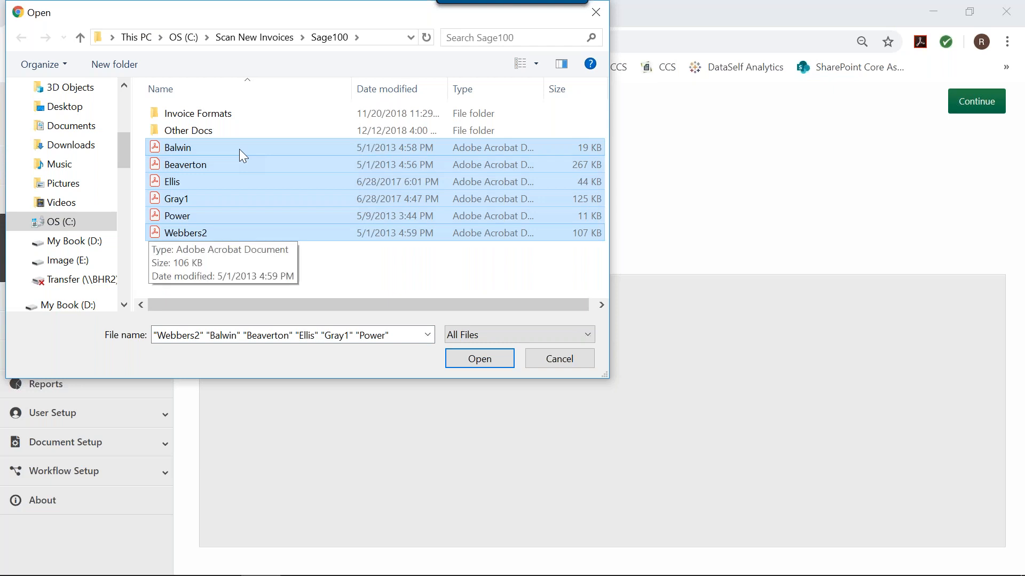
pyautogui.click(483, 363)
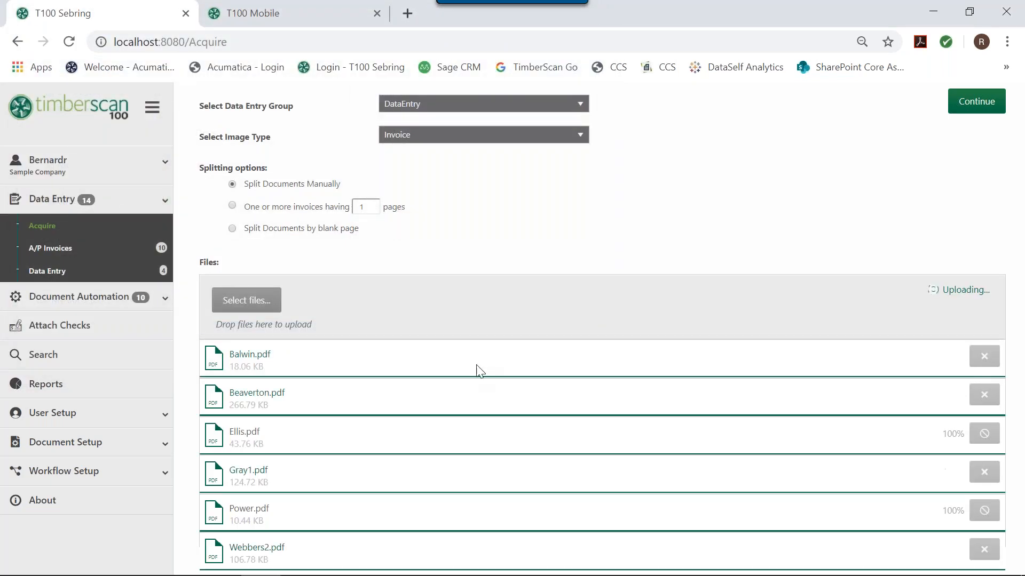
pyautogui.click(970, 102)
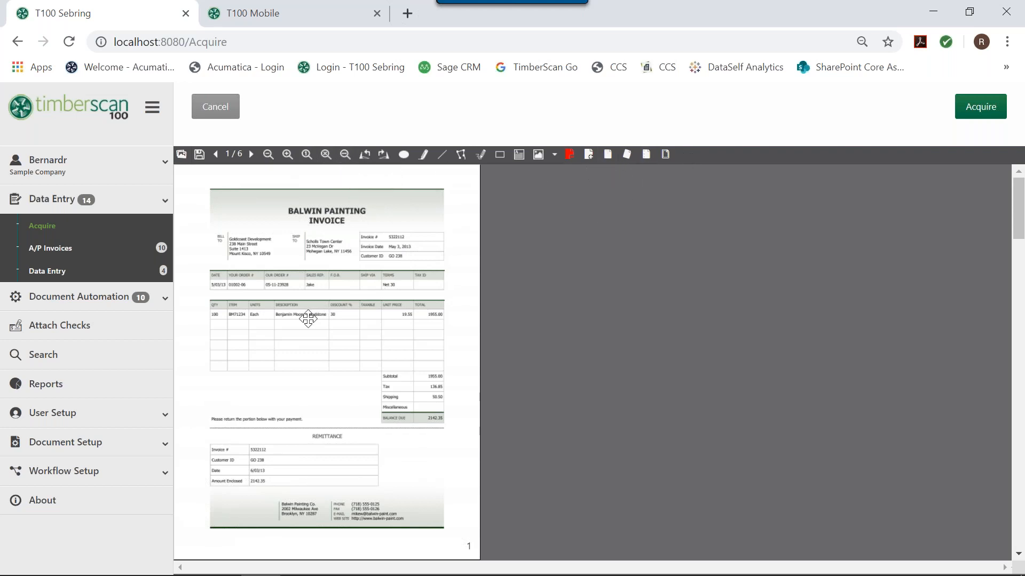
# Step: Enlarge the Balwin Painting invoice in the preview and examine its details
pyautogui.click(287, 154)
pyautogui.click(287, 155)
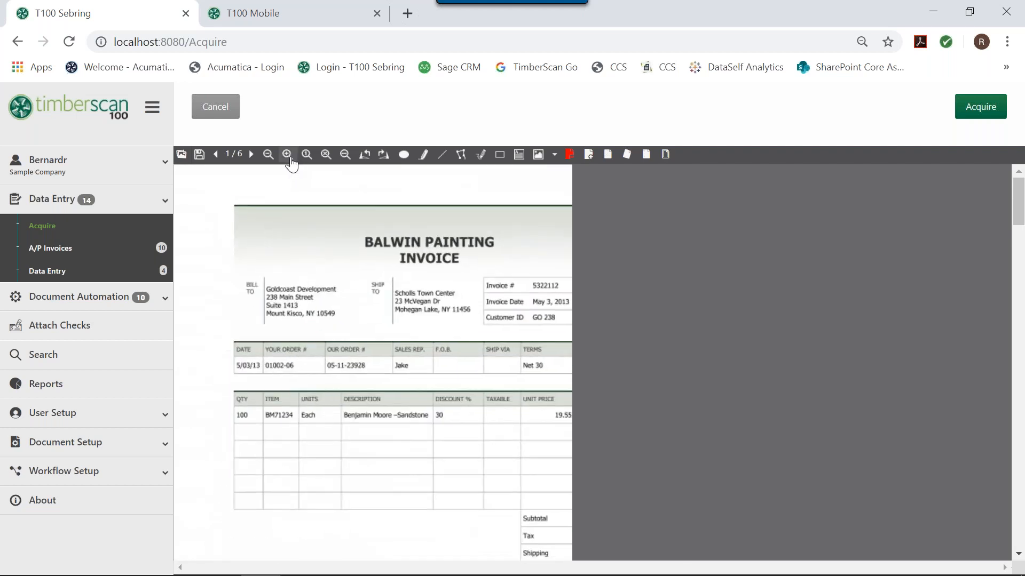
pyautogui.click(286, 155)
pyautogui.click(286, 155)
pyautogui.scroll(-5, 354, 290)
pyautogui.scroll(5, 354, 290)
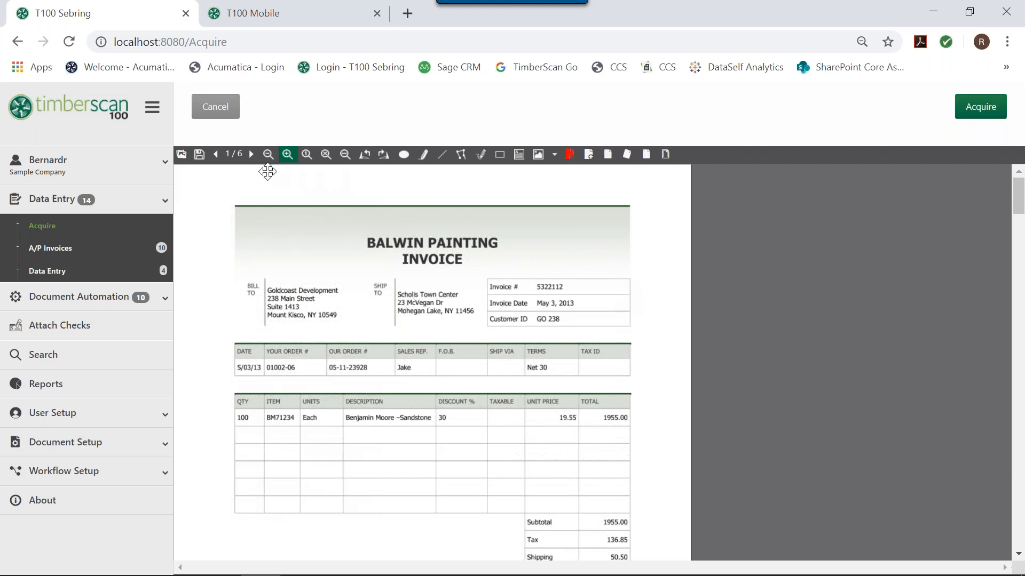
# Step: Page through the uploaded invoices, show their thumbnails and view the Power Equipment Rentals invoice as document 5
pyautogui.click(251, 155)
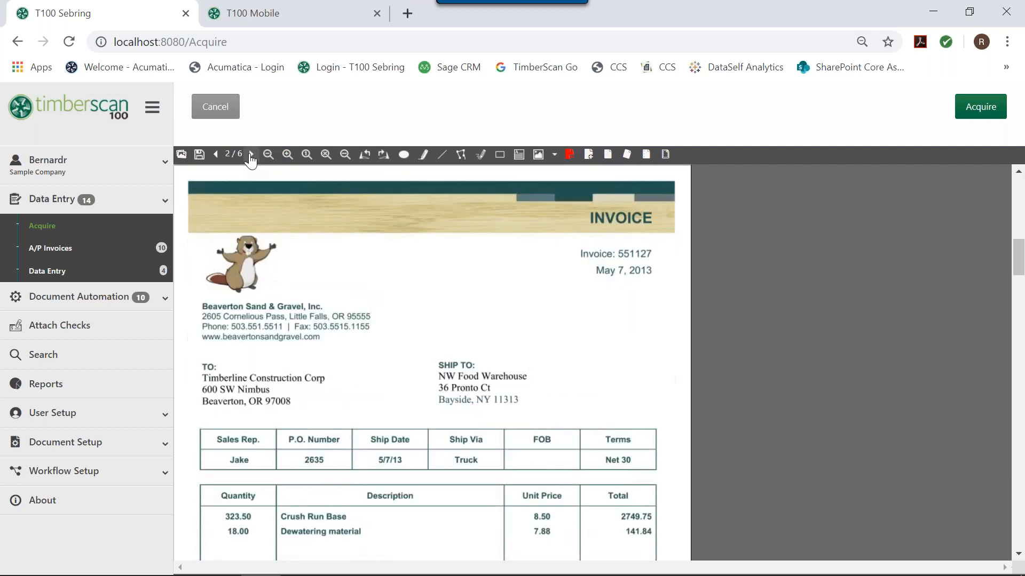
pyautogui.click(251, 155)
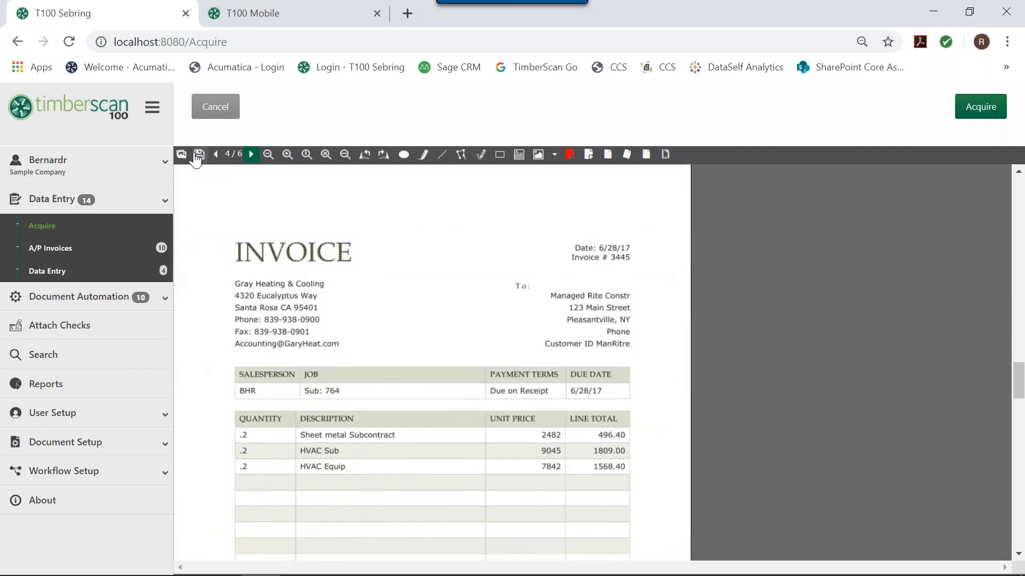
pyautogui.click(180, 155)
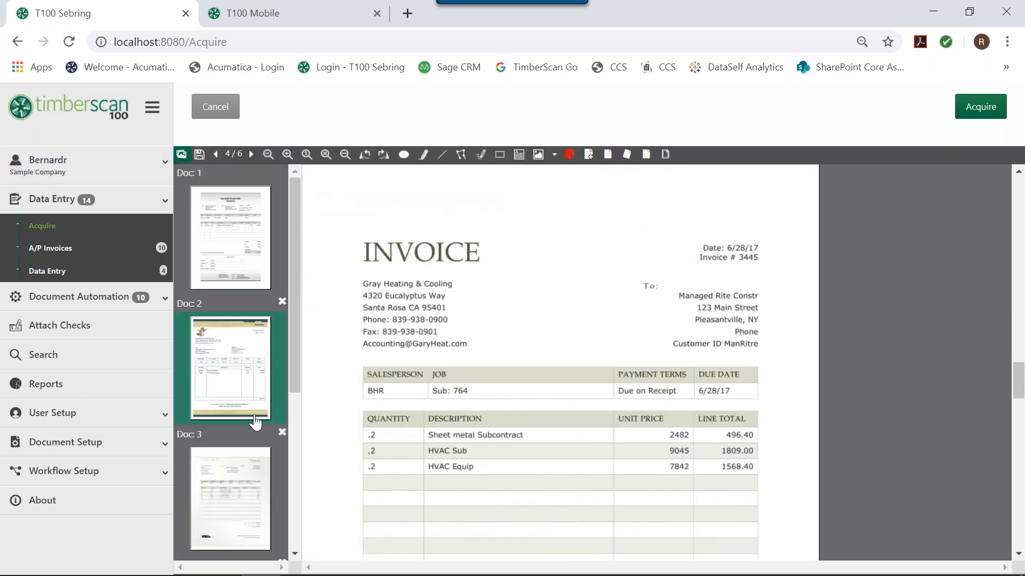
pyautogui.moveTo(297, 370); pyautogui.dragTo(278, 552)
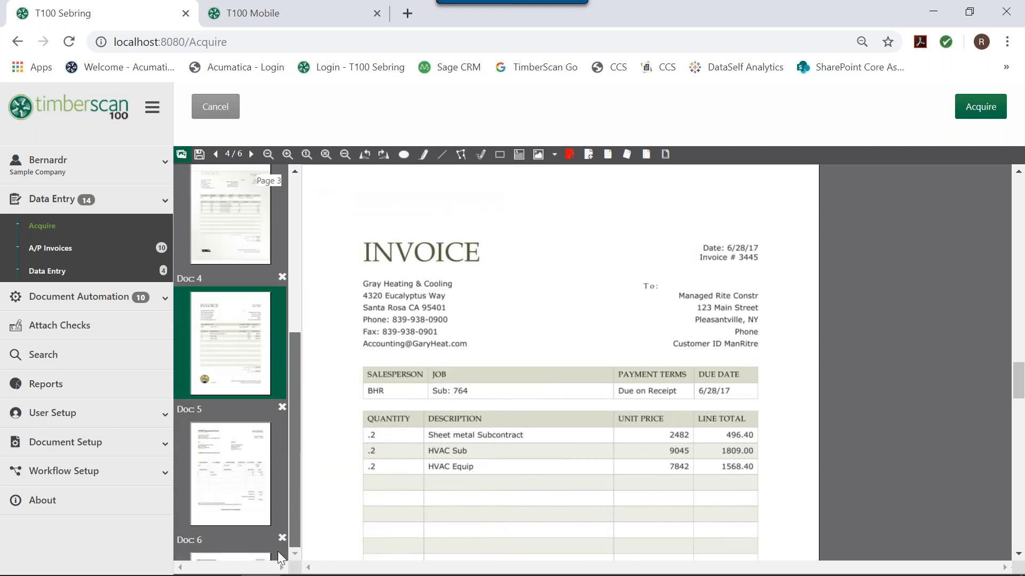
pyautogui.click(228, 491)
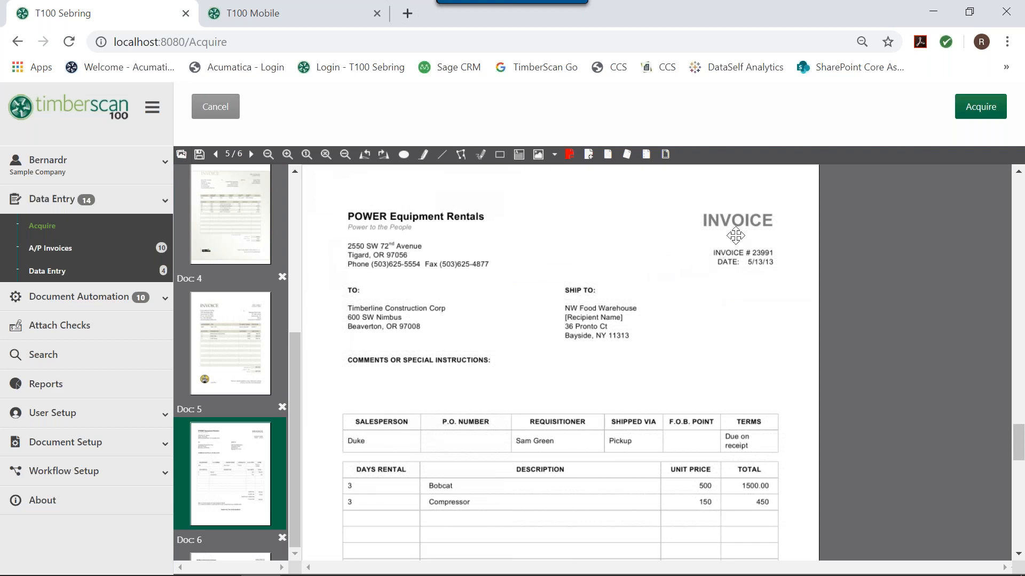
pyautogui.click(1017, 68)
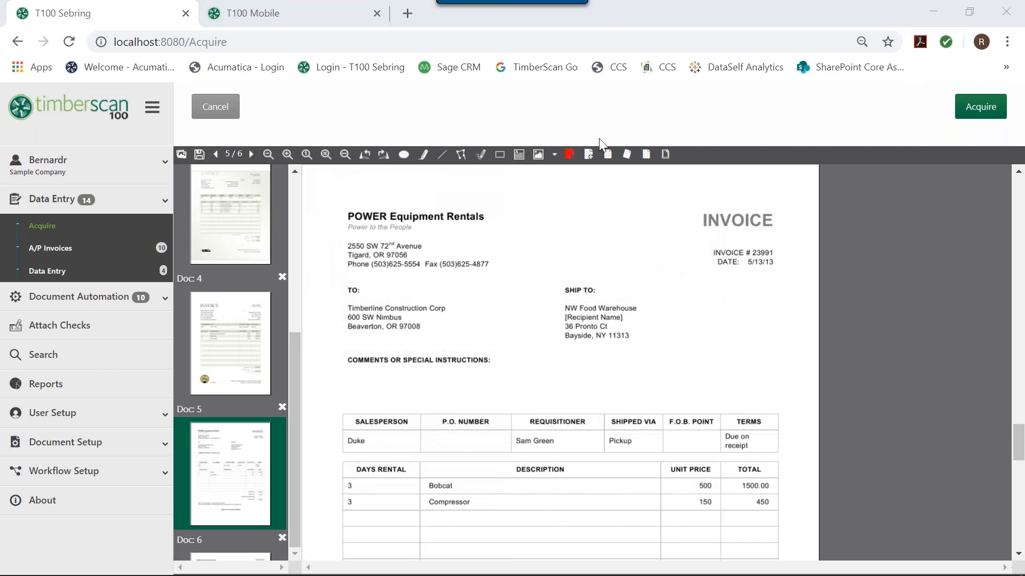
# Step: Open the A/P Invoices queue, then hide the page thumbnails and collapse the navigation sidebar
pyautogui.click(52, 112)
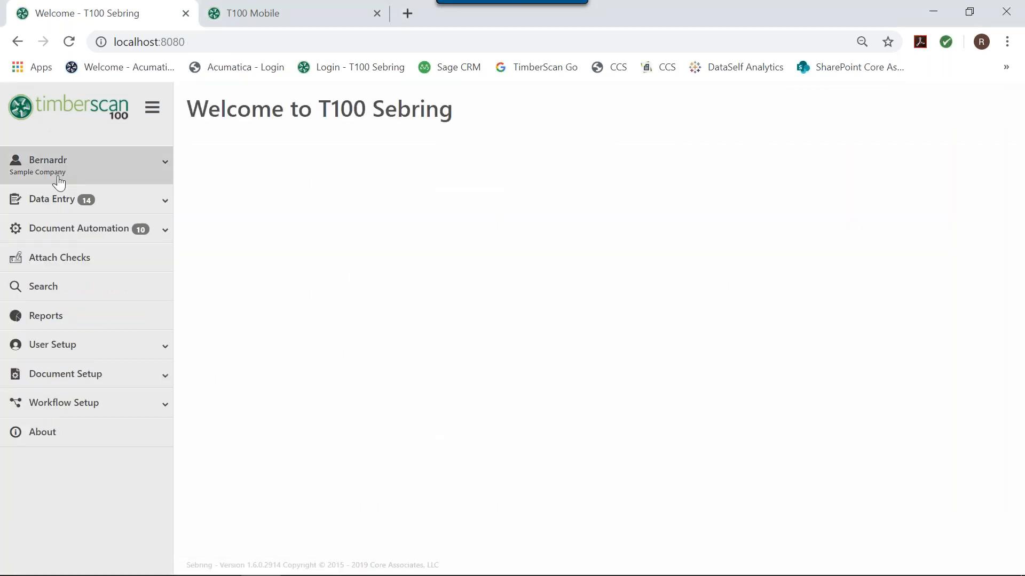
pyautogui.click(40, 213)
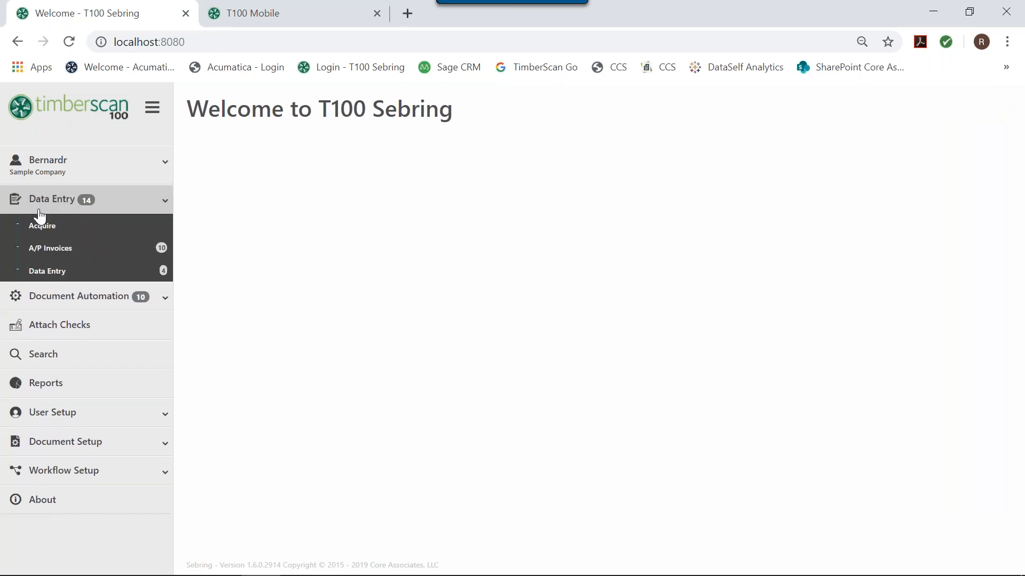
pyautogui.click(36, 252)
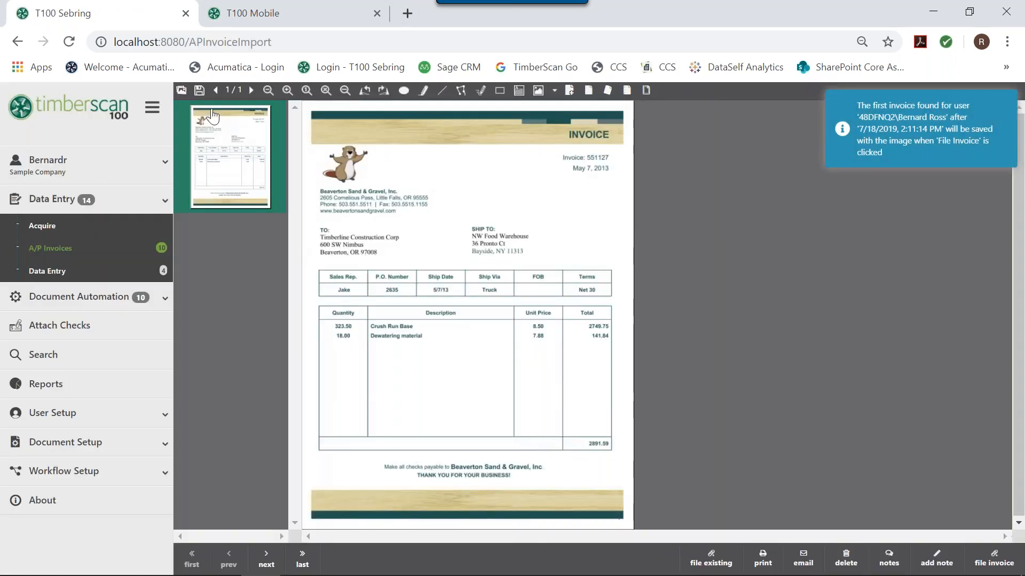
pyautogui.click(181, 92)
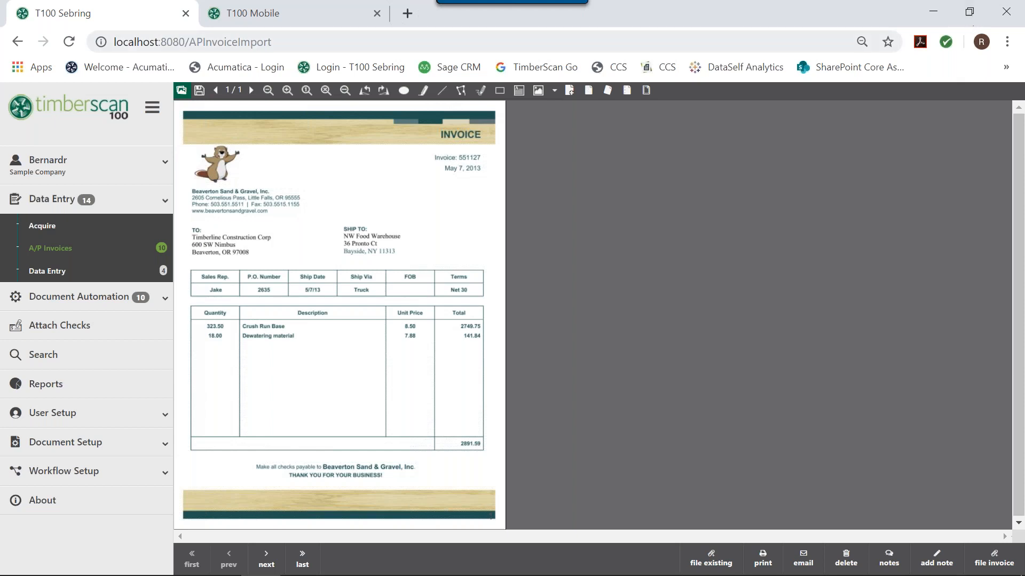
pyautogui.click(152, 111)
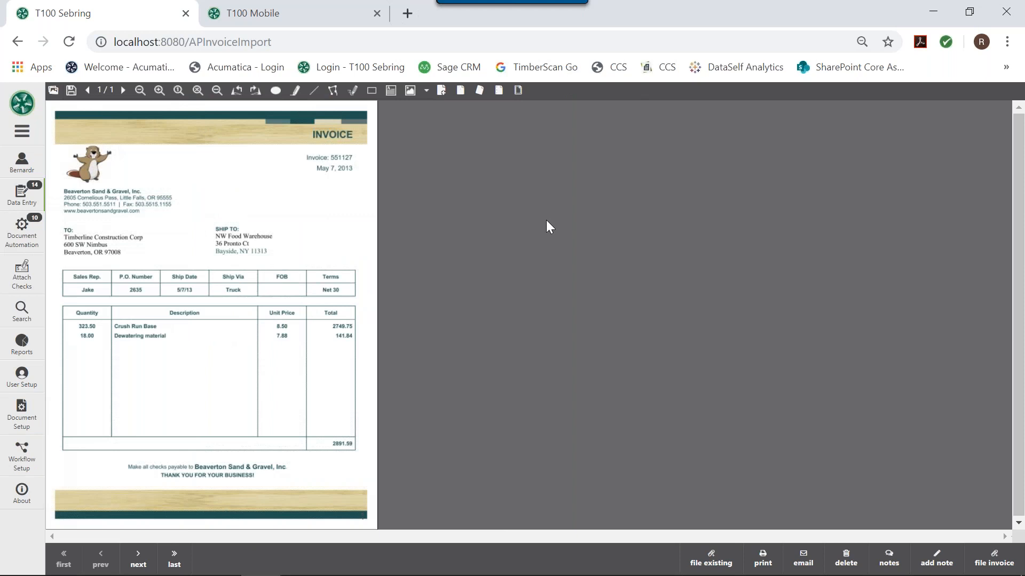
# Step: Restore the browser to a smaller window and switch to the 4-2 Payable Invoices/Credits window beside it
pyautogui.click(969, 12)
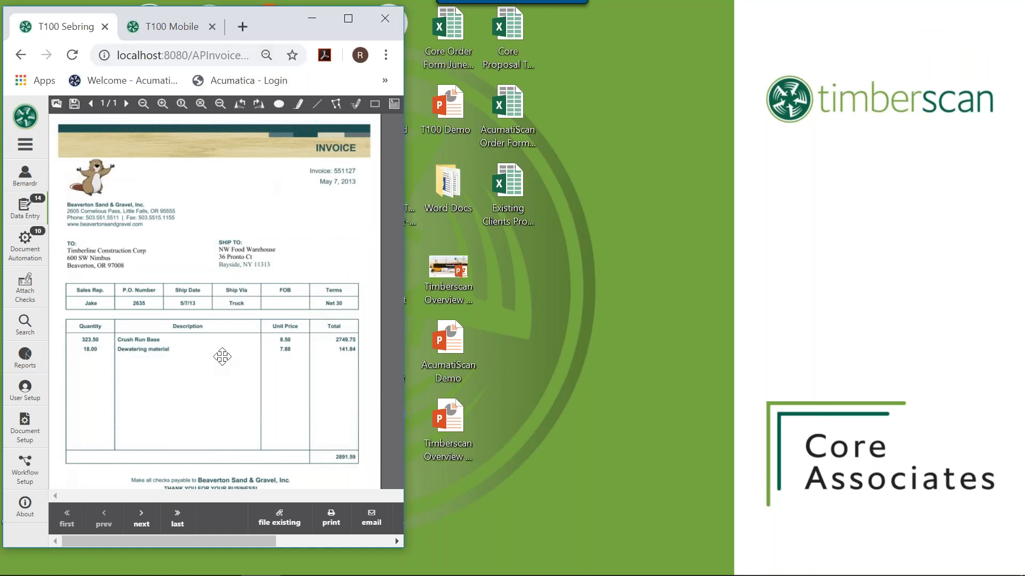
pyautogui.moveTo(336, 574)
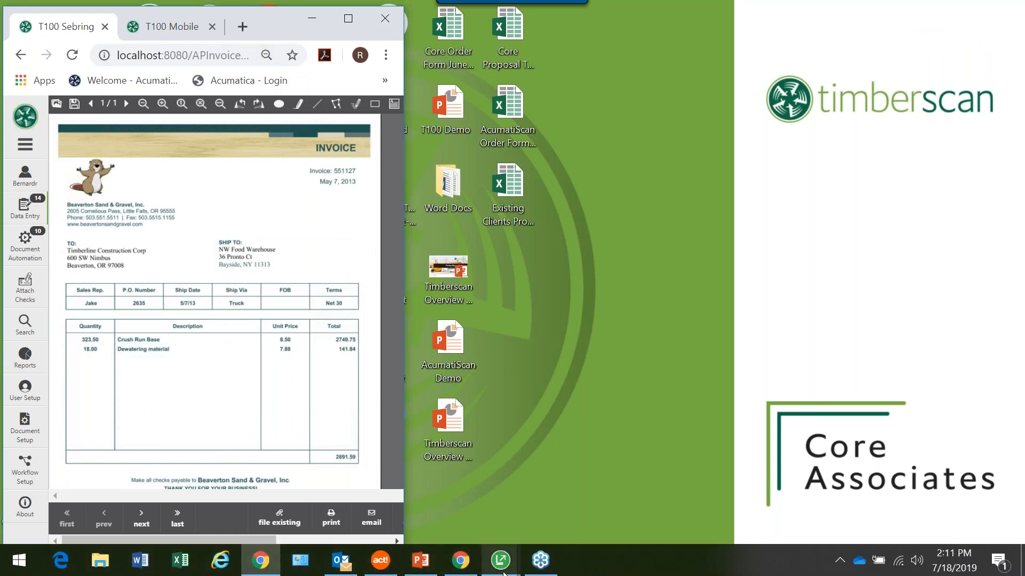
pyautogui.click(503, 572)
pyautogui.click(578, 508)
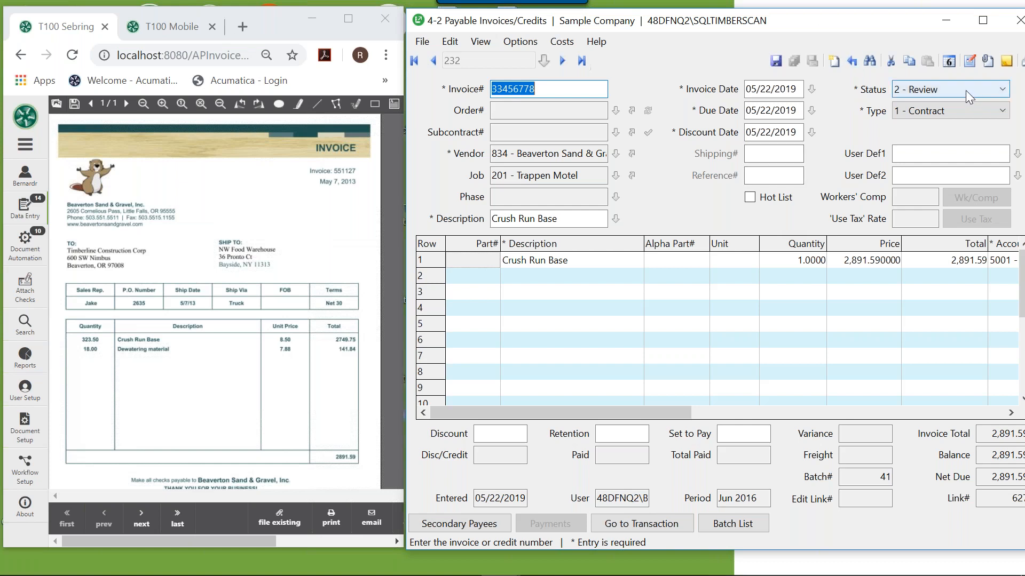
# Step: Clear the payable invoice form, then view the first invoice record and the last one
pyautogui.click(771, 61)
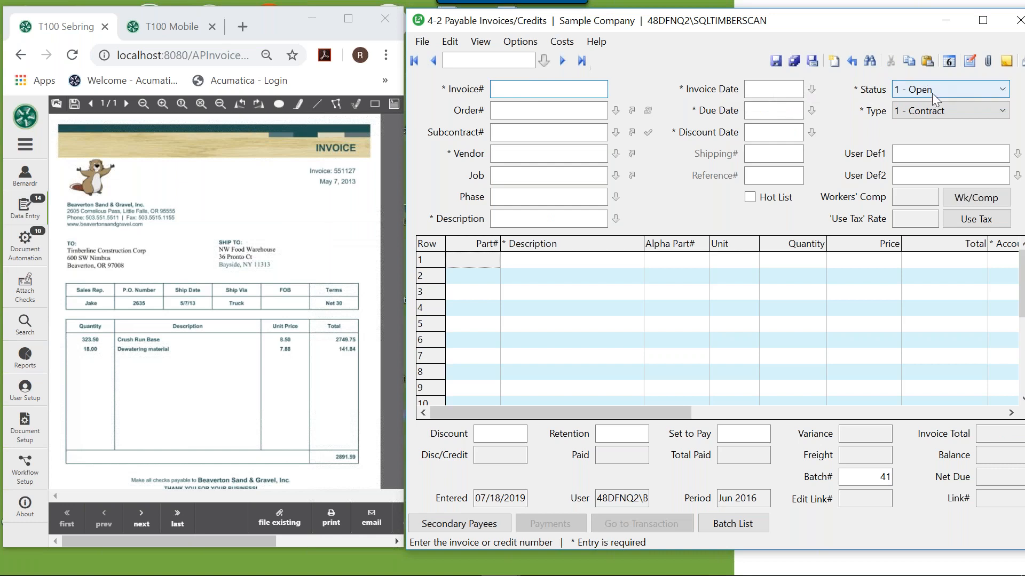
pyautogui.click(415, 62)
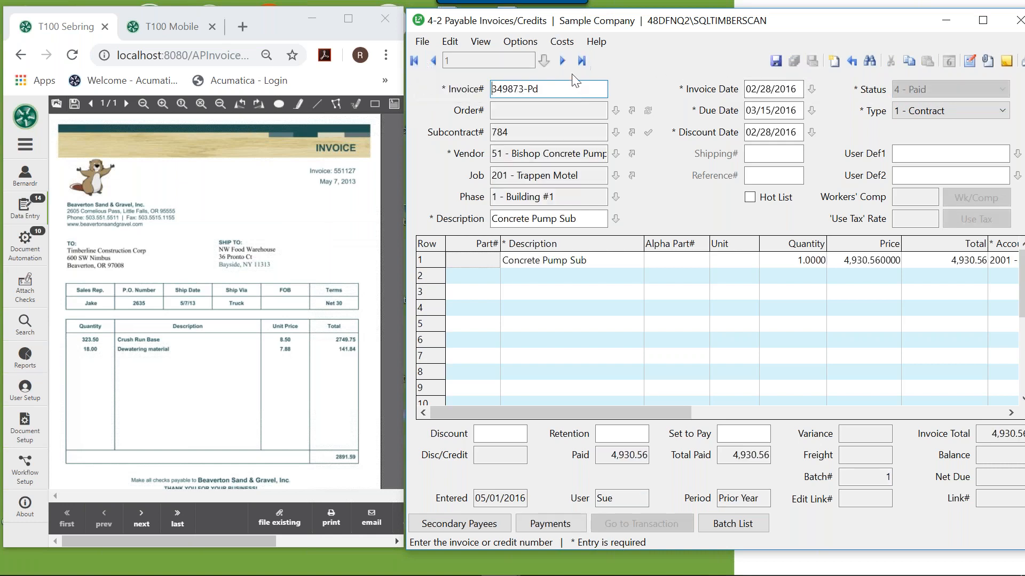
pyautogui.click(582, 61)
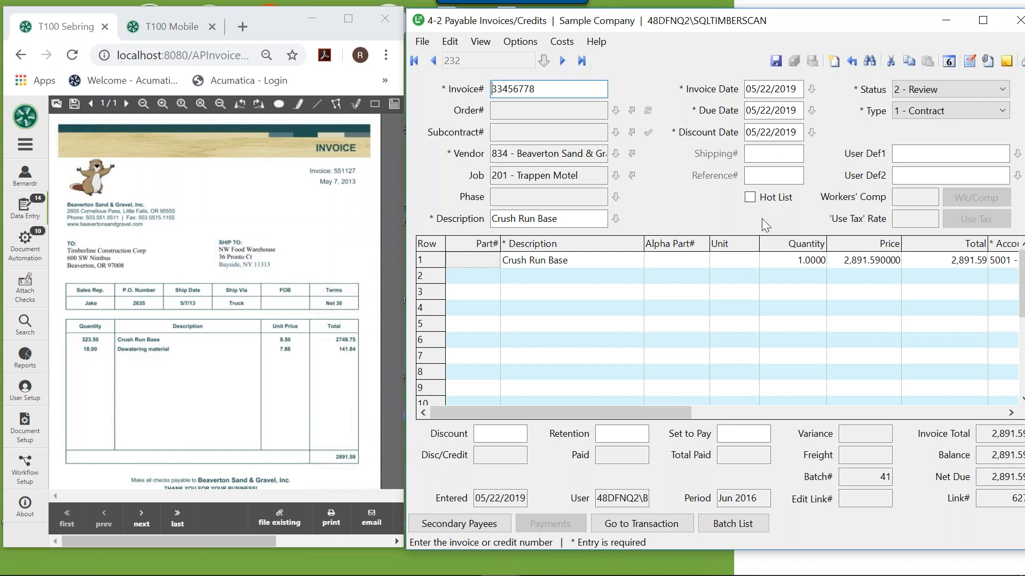
# Step: Open the AP Invoices attachment of the last payable invoice, examine the invoice image and close it
pyautogui.click(988, 60)
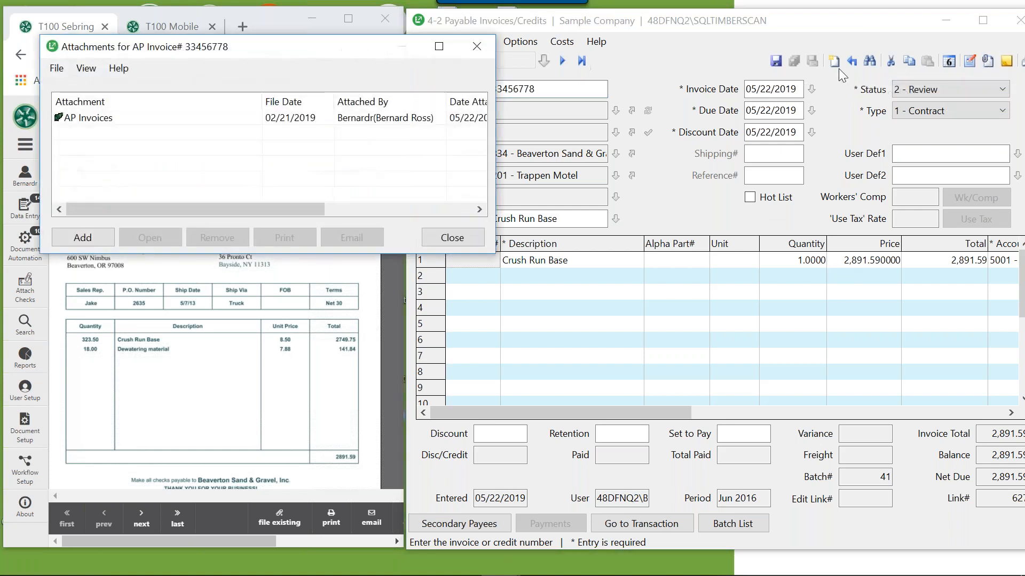
pyautogui.doubleClick(95, 119)
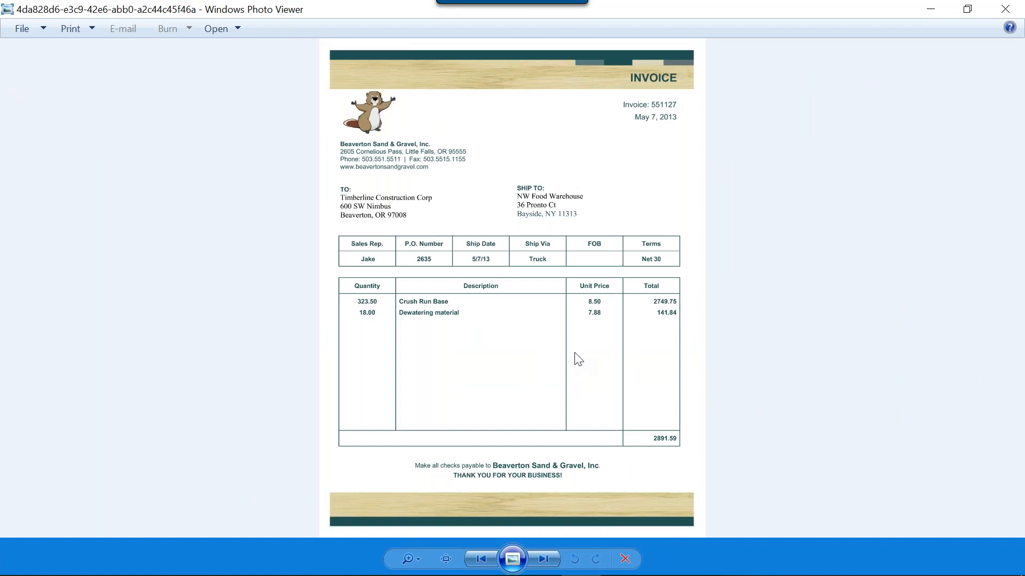
pyautogui.click(1007, 9)
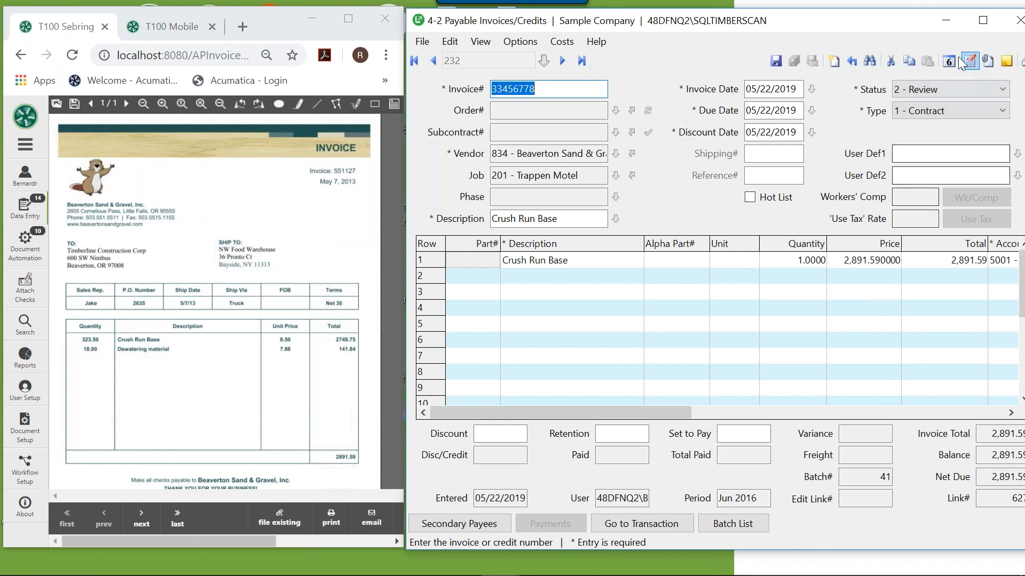
# Step: Minimize the Payable Invoices/Credits window, maximize the TimberScan browser window and return to the home page
pyautogui.click(944, 24)
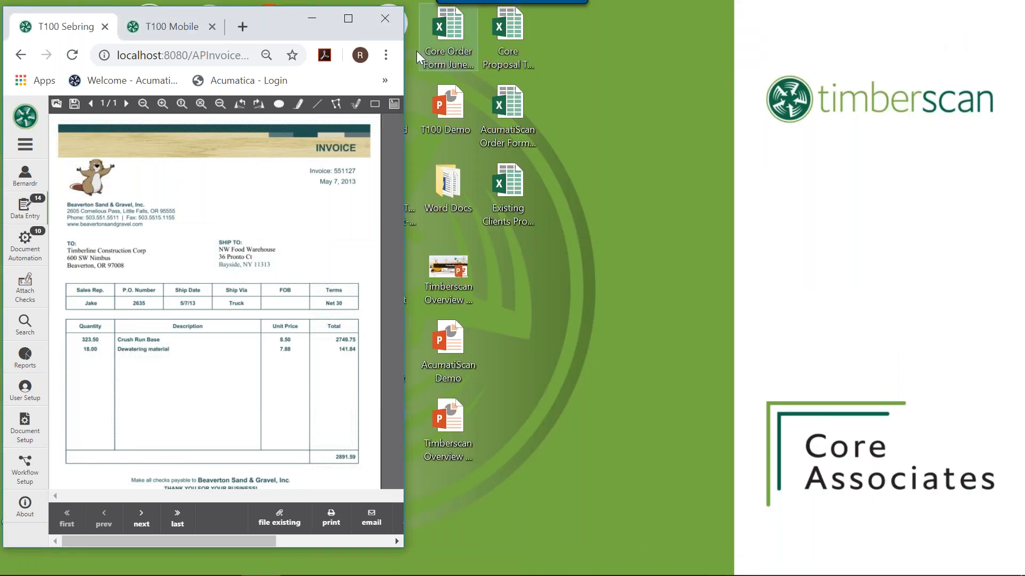
pyautogui.click(347, 21)
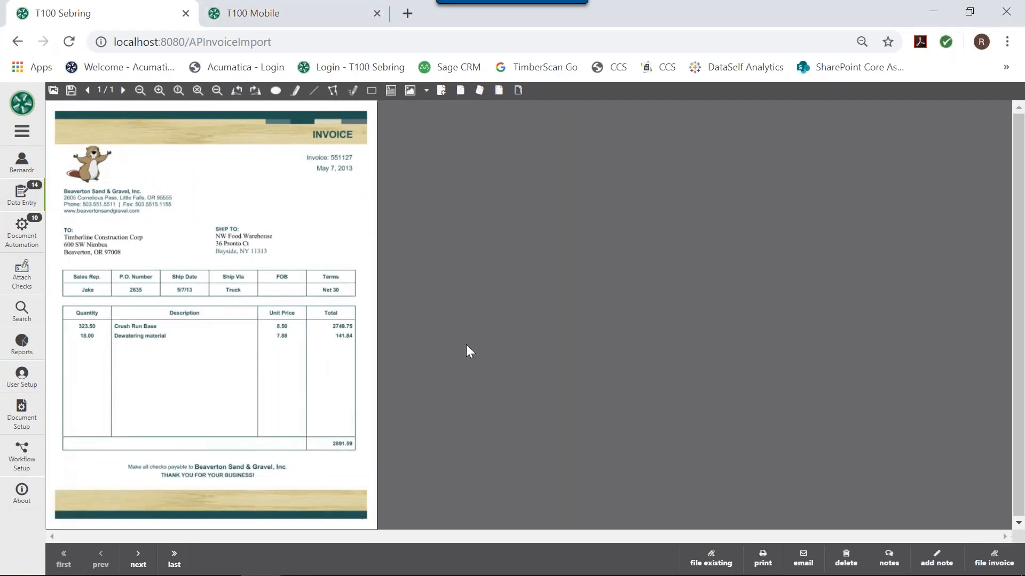
pyautogui.click(22, 110)
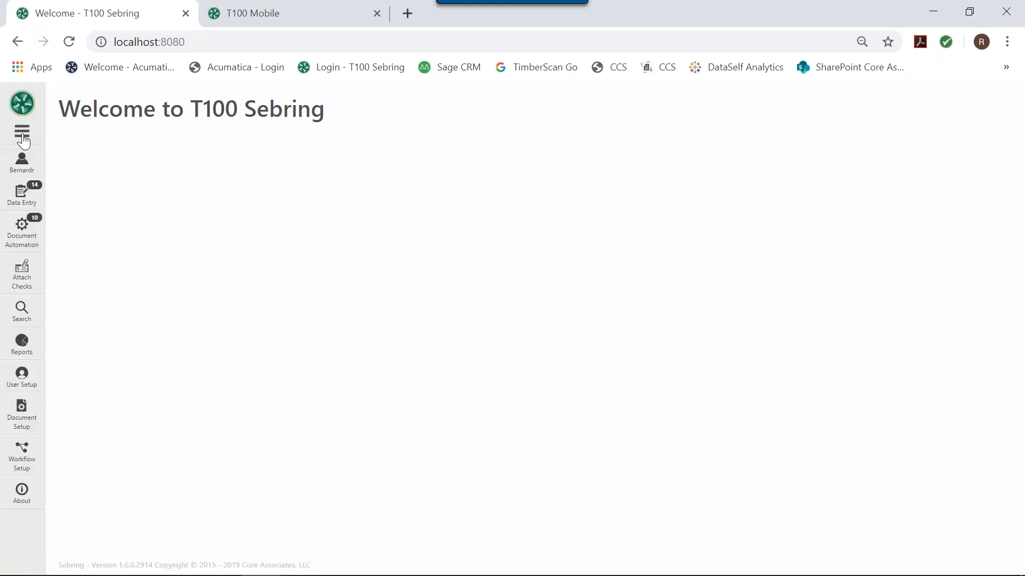
# Step: Open the Invoice Status By User Report, examine its data entry and document approval sections, and return to the home page
pyautogui.click(22, 137)
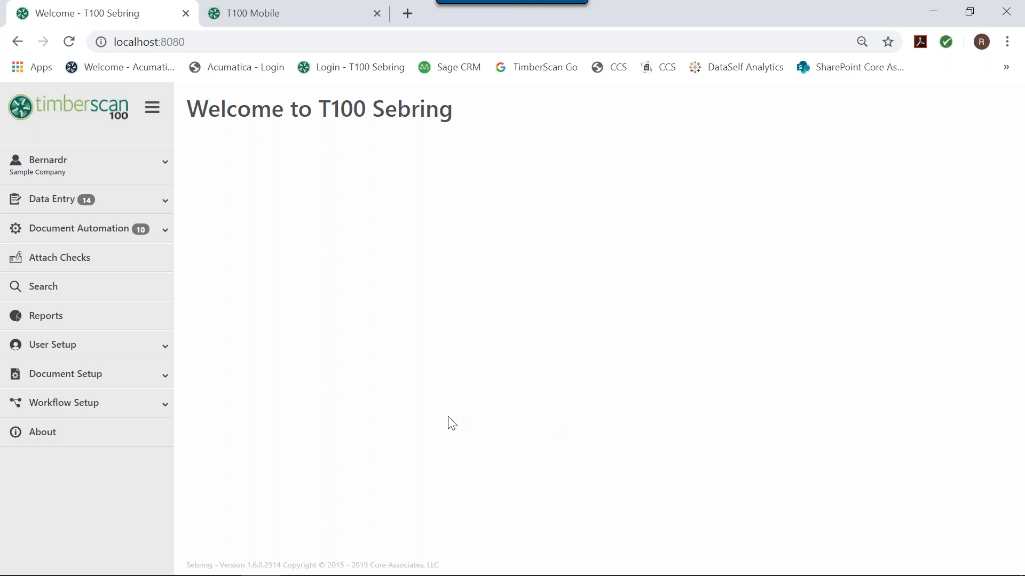
pyautogui.click(59, 326)
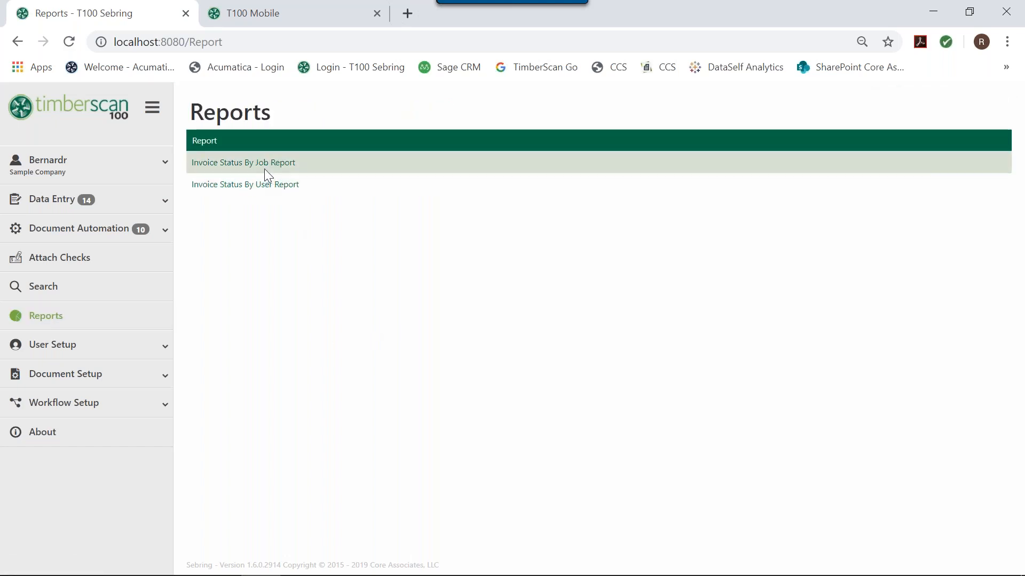
pyautogui.click(256, 186)
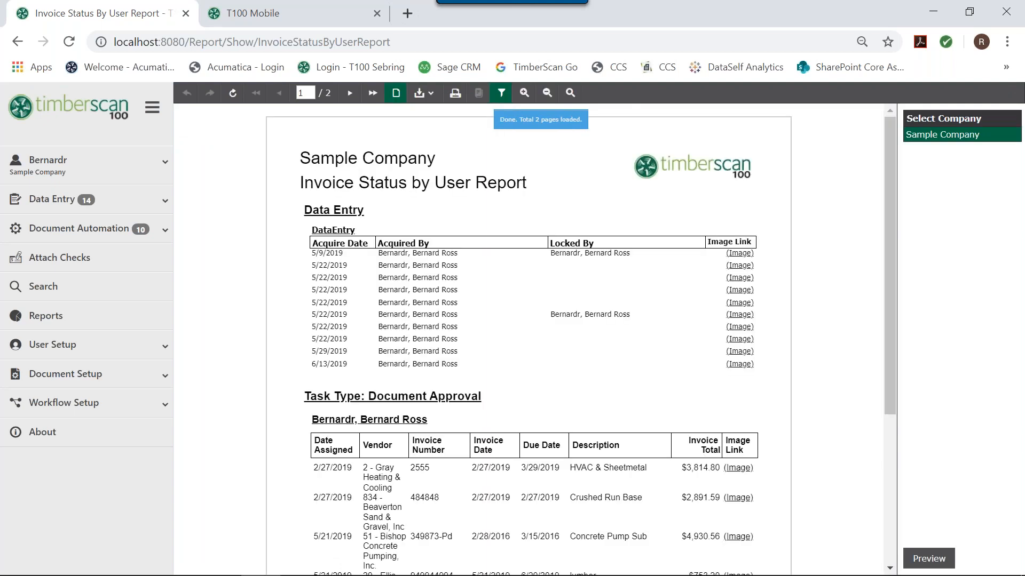
pyautogui.scroll(-3, 537, 309)
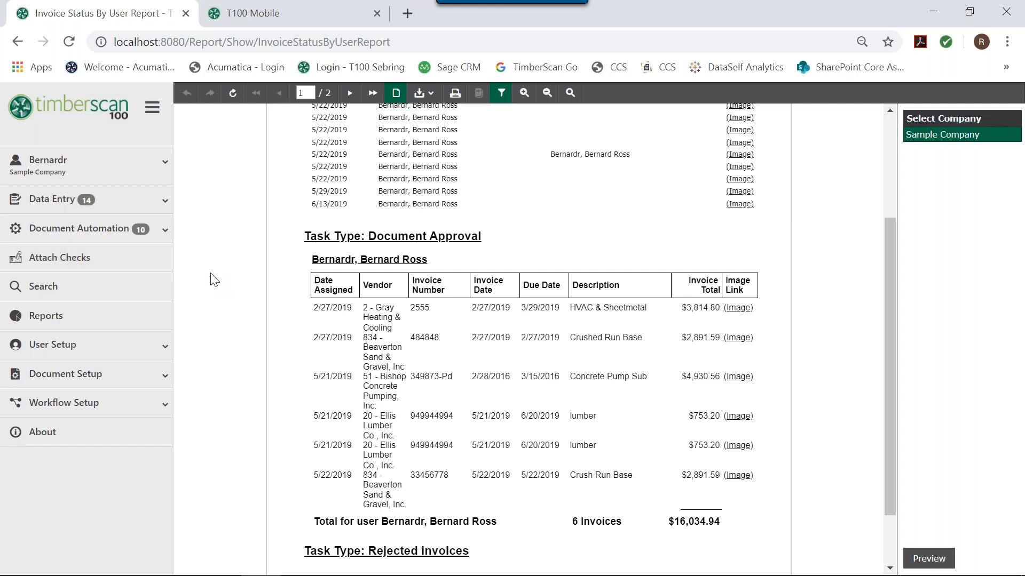
pyautogui.click(31, 107)
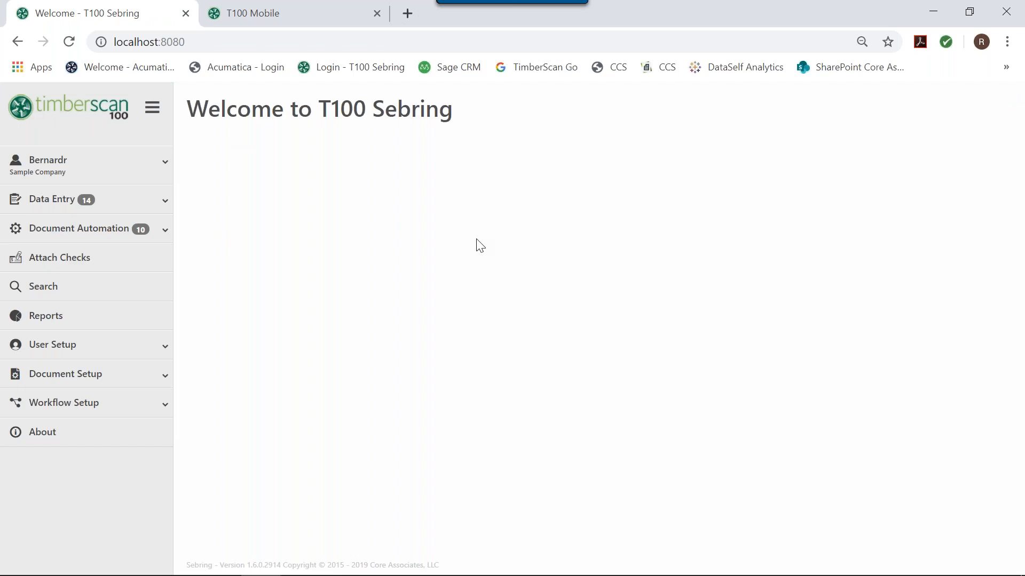
# Step: Show the Workflow Task Queue as cards, filter it to the AP Invoices document type and enlarge the page to 90%
pyautogui.click(59, 239)
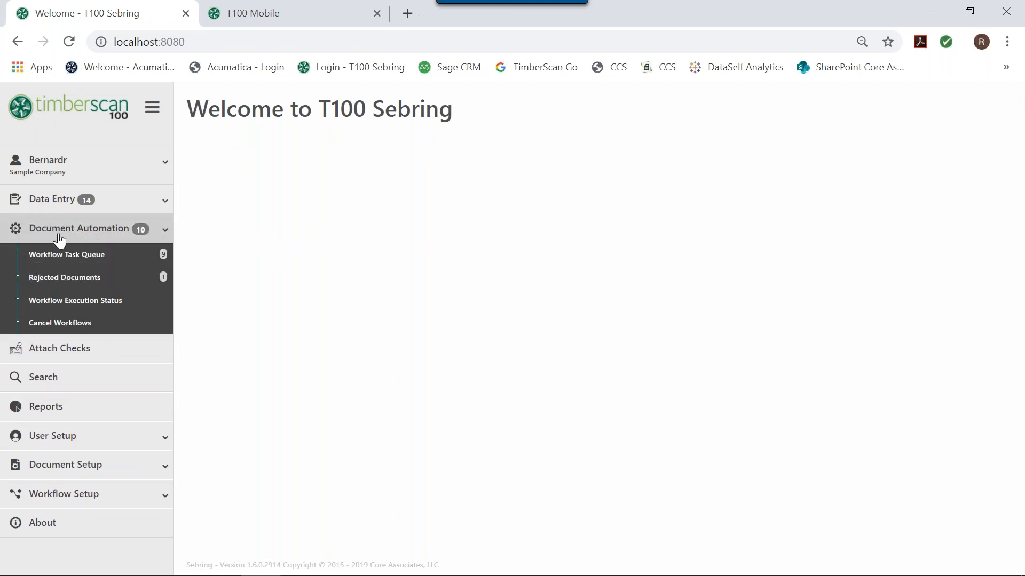
pyautogui.click(59, 257)
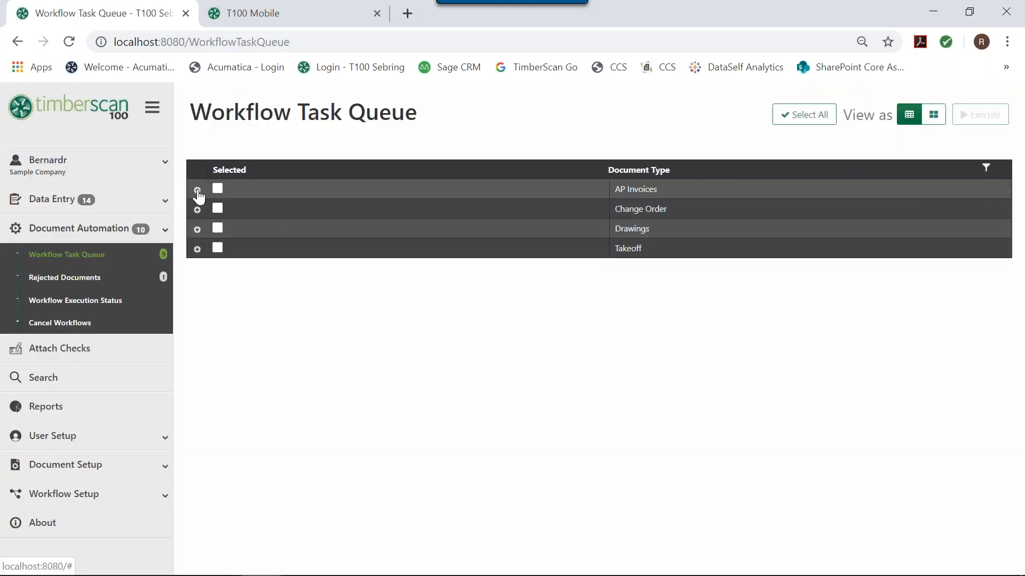
pyautogui.click(197, 190)
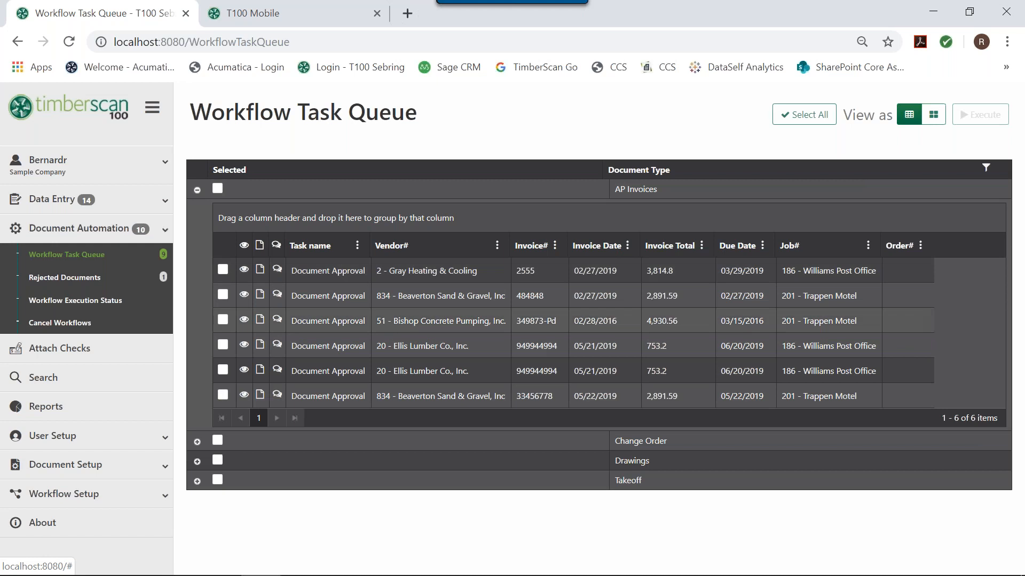
pyautogui.click(935, 121)
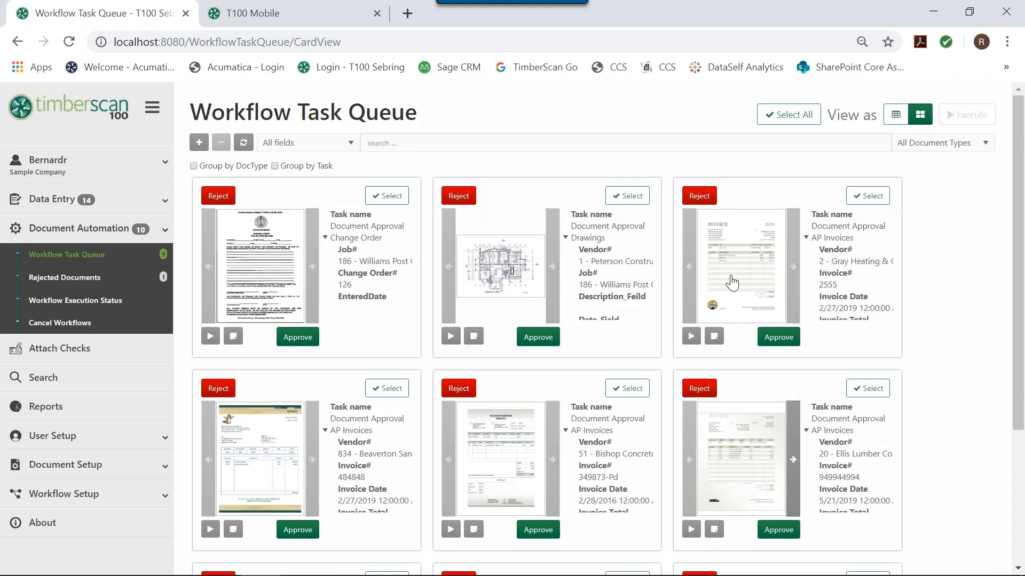
pyautogui.click(985, 144)
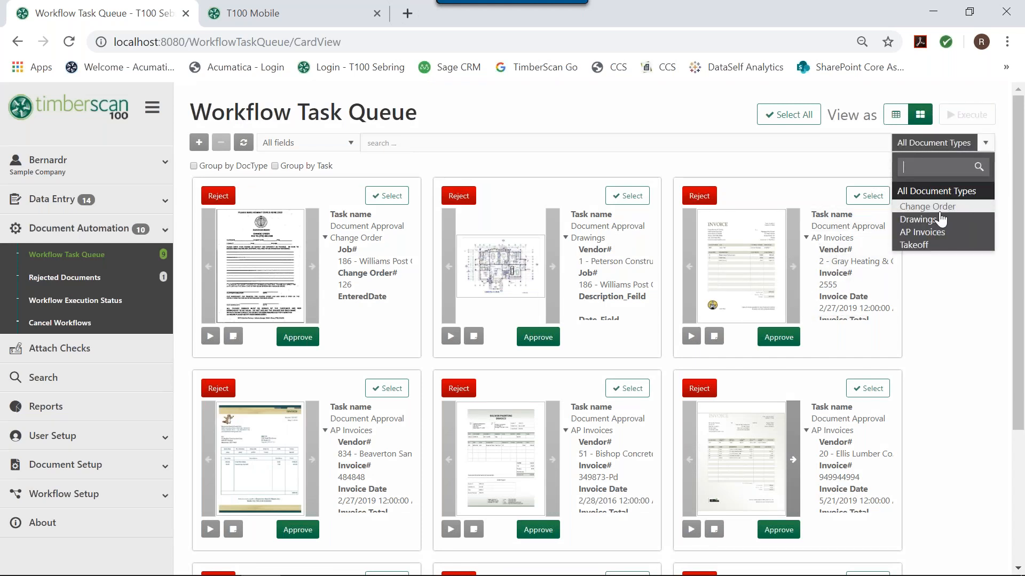
pyautogui.click(926, 233)
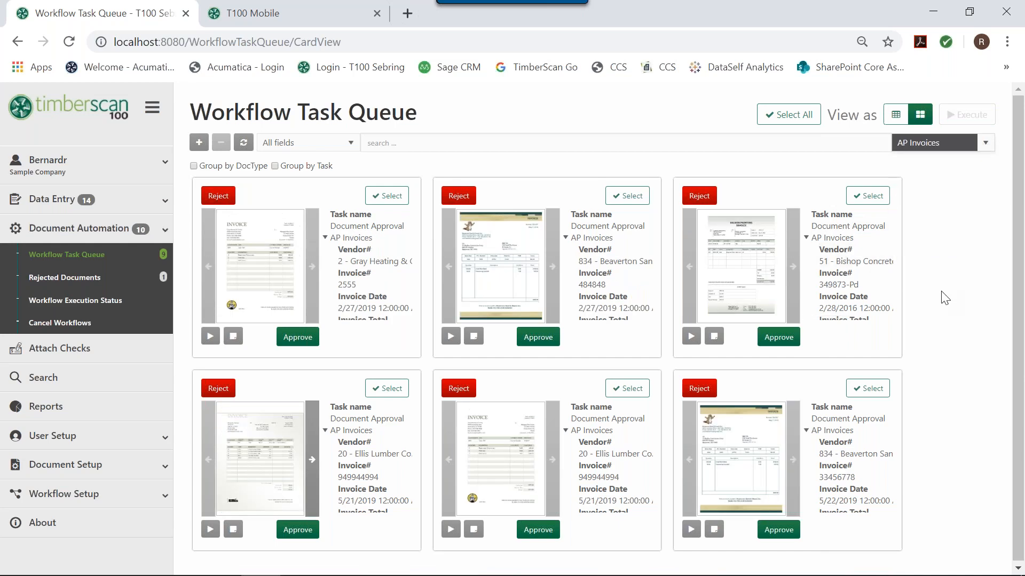
pyautogui.hotkey('ctrl', '+')
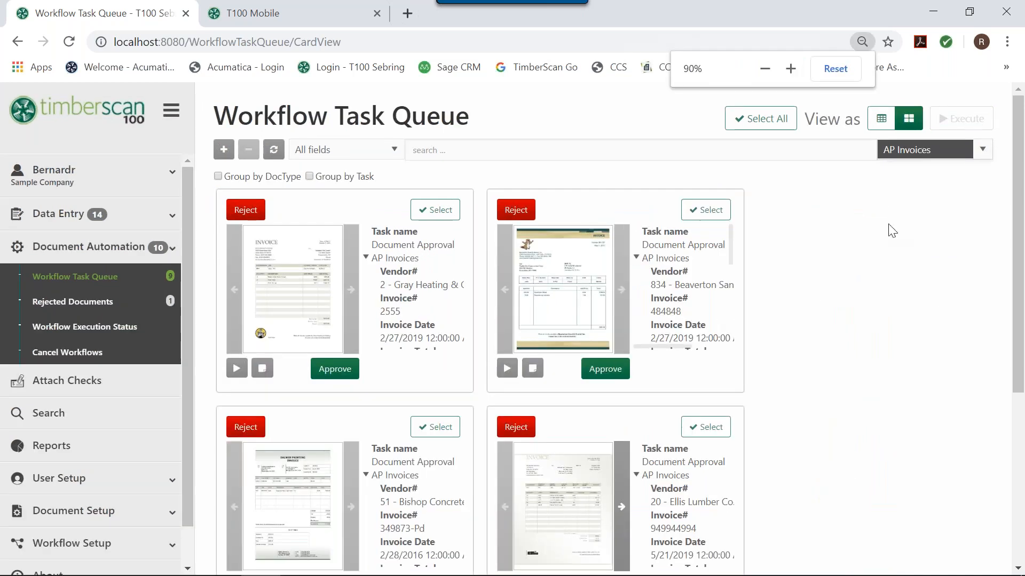
# Step: Examine the card details and full image of Beaverton Sand & Gravel invoice 484848, and go back to the task cards
pyautogui.scroll(-2, 844, 290)
pyautogui.scroll(-1, 841, 285)
pyautogui.scroll(3, 840, 283)
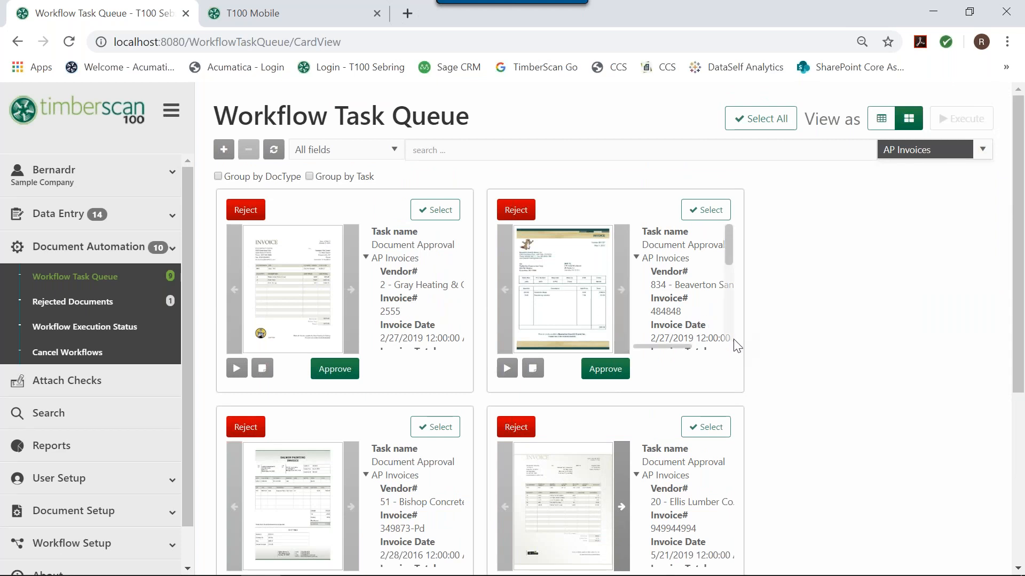
pyautogui.scroll(-5, 736, 344)
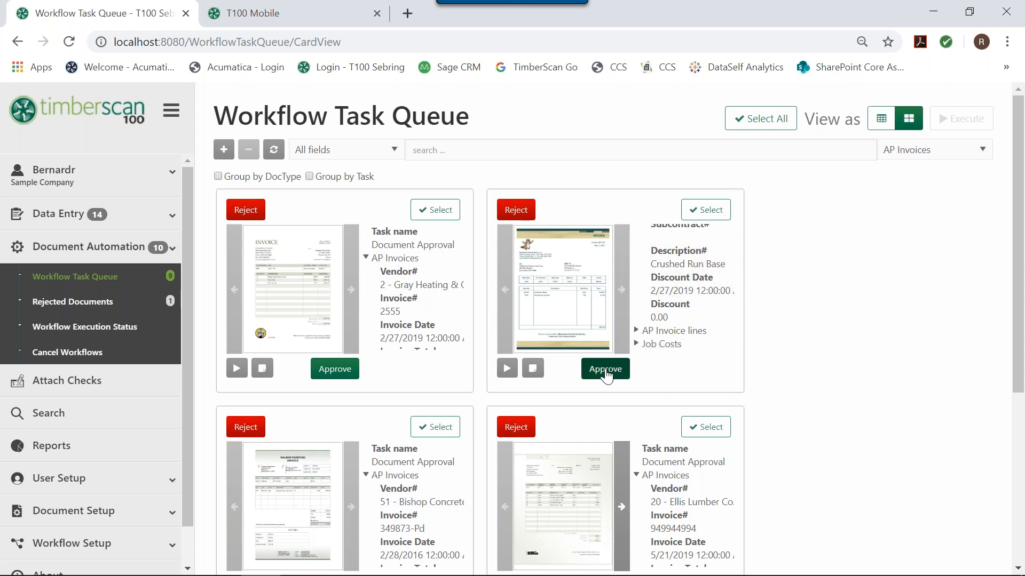
pyautogui.click(570, 302)
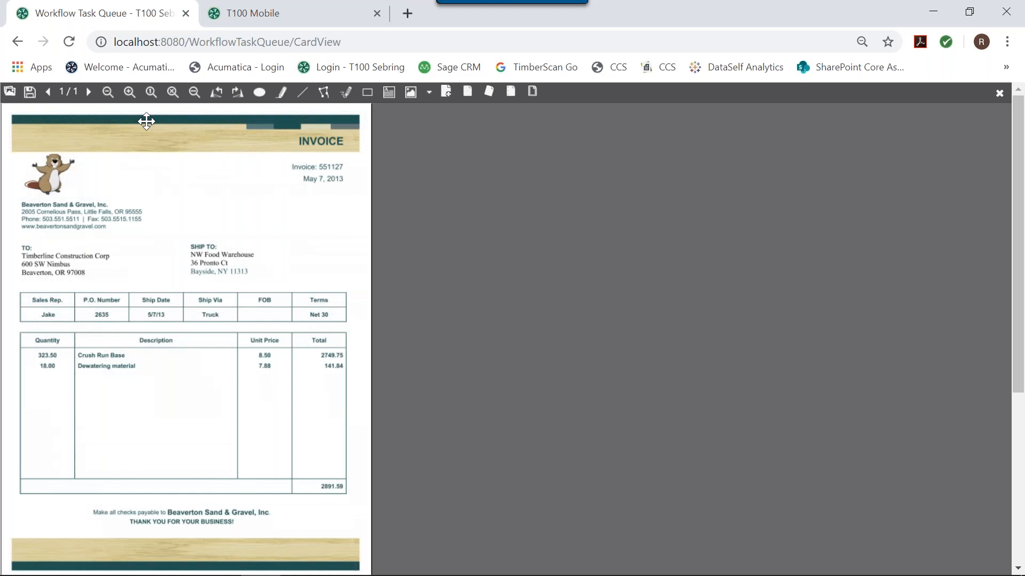
pyautogui.click(18, 41)
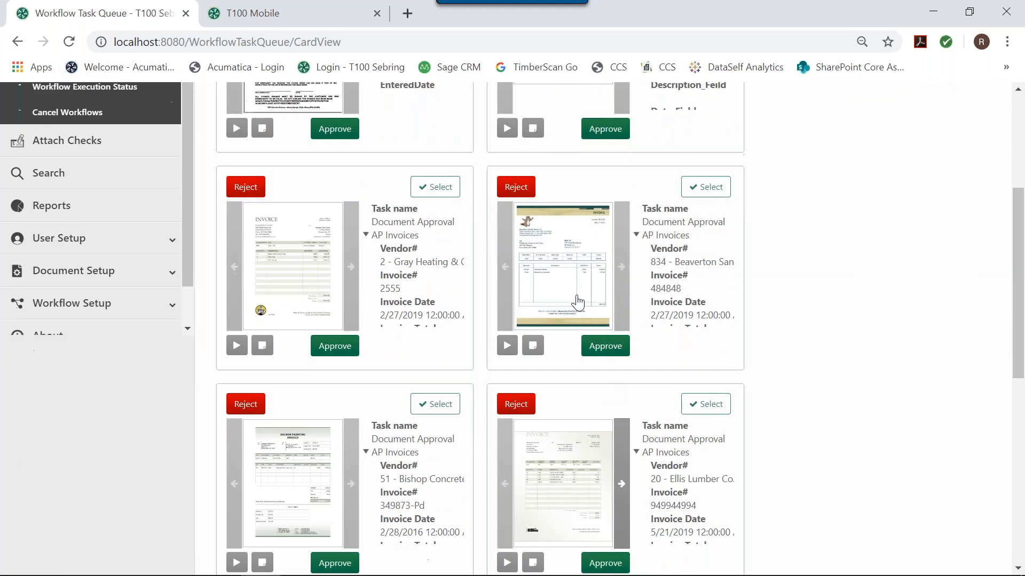
# Step: Select the task card of Beaverton Sand & Gravel invoice 484848 and execute the task
pyautogui.click(706, 188)
pyautogui.scroll(3, 869, 243)
pyautogui.scroll(2, 869, 243)
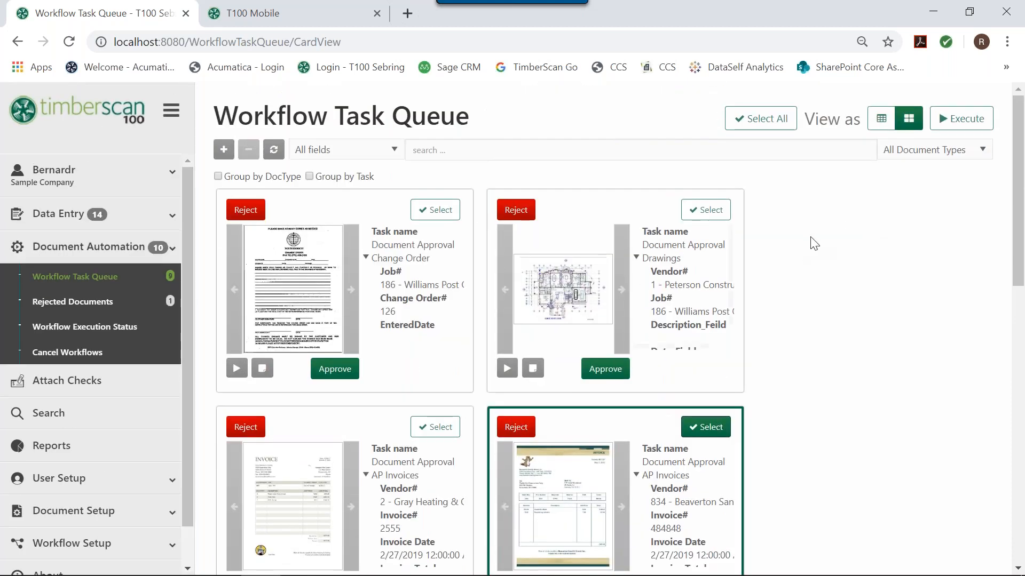
pyautogui.click(963, 130)
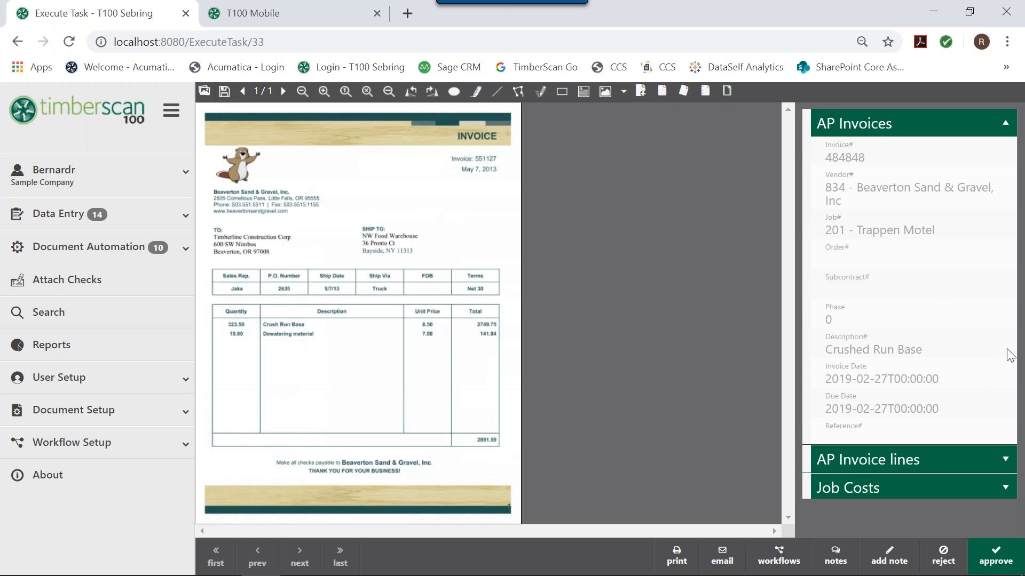
# Step: Set the invoice's job cost code to 2200.000 - Demolition and return to the AP Invoices details
pyautogui.click(1006, 489)
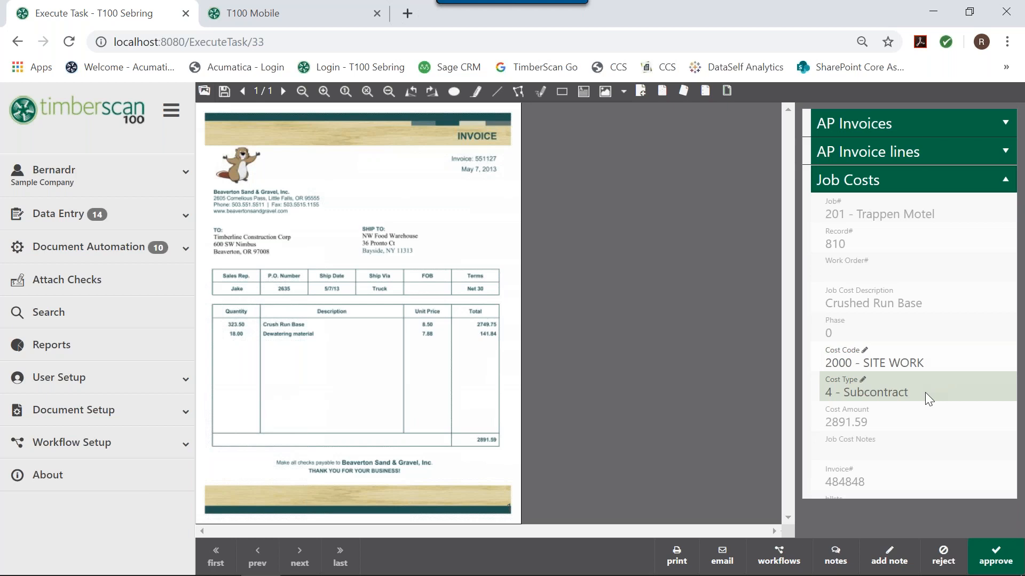
pyautogui.click(924, 365)
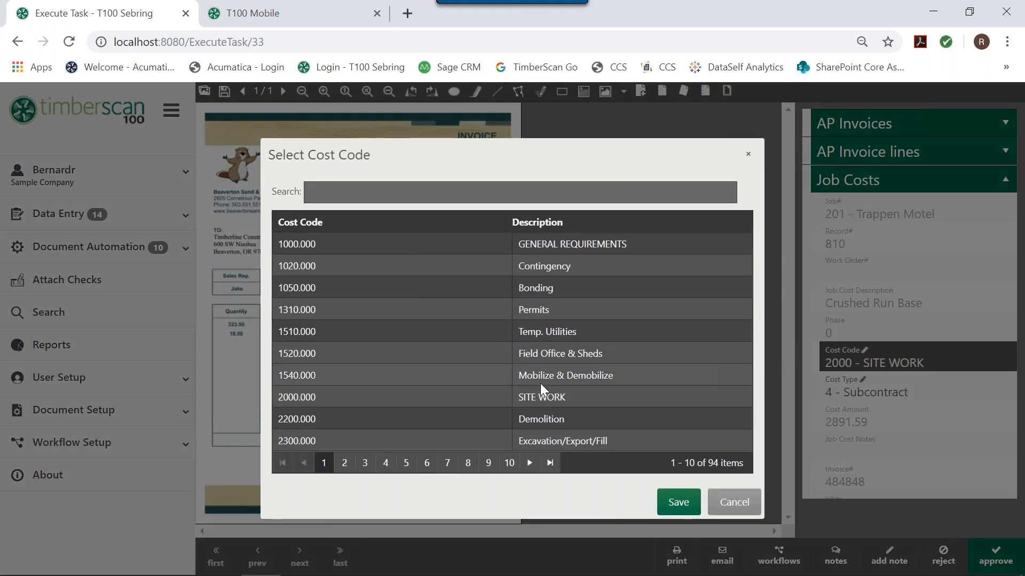
pyautogui.click(338, 418)
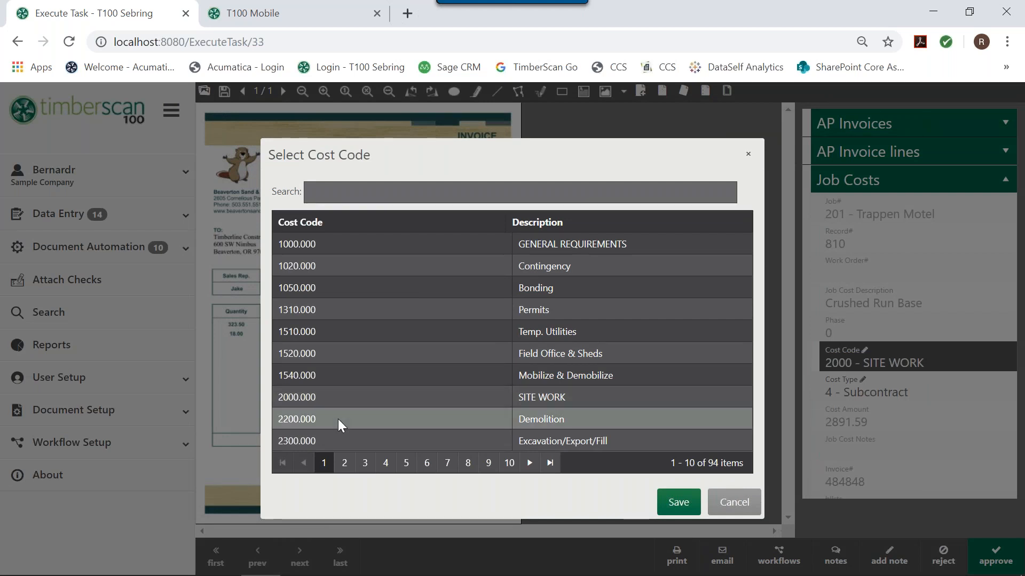
pyautogui.click(678, 503)
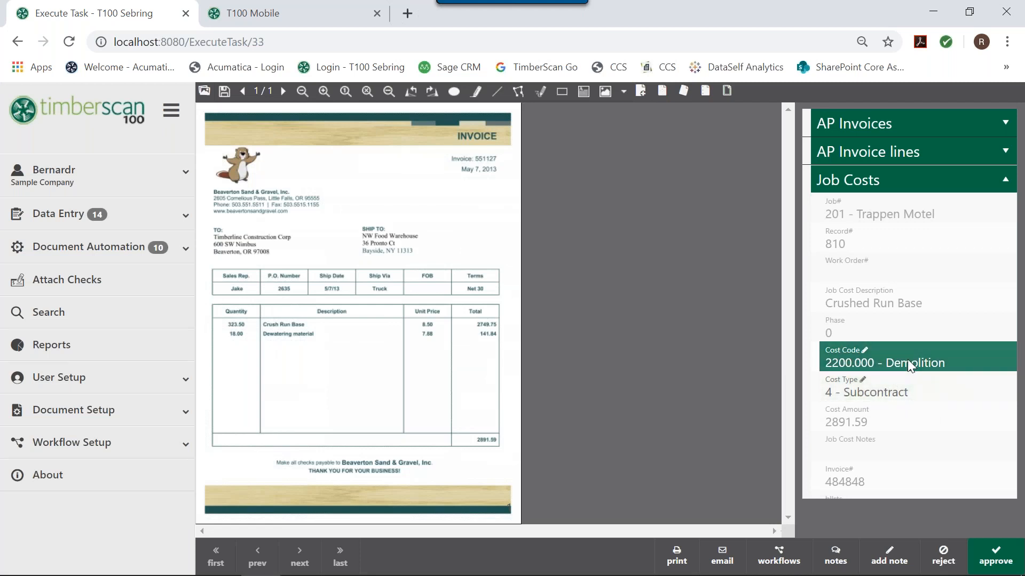
pyautogui.click(883, 124)
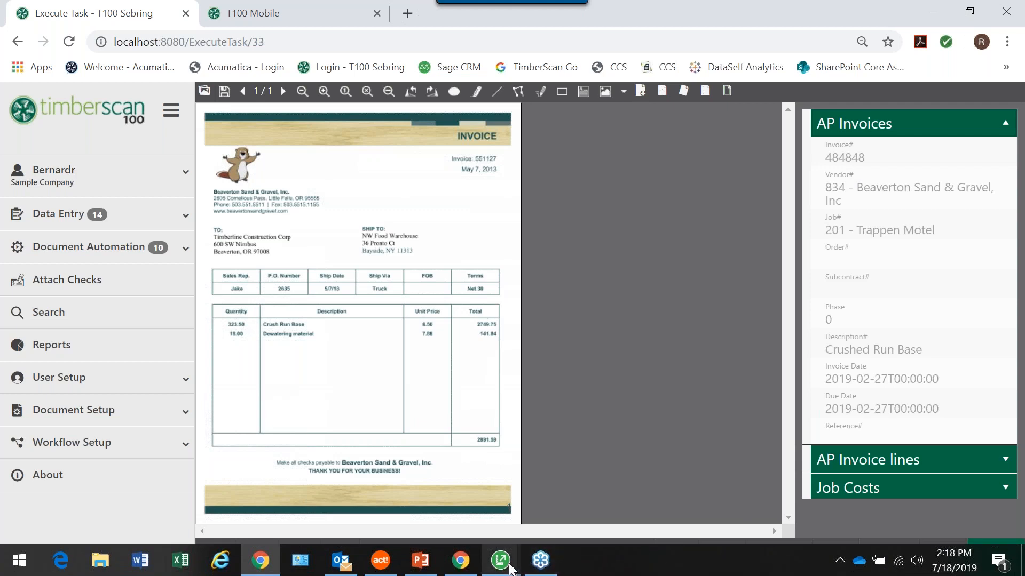
# Step: Switch to the 4-2 Payable Invoices/Credits window and bring up the record of invoice 484848
pyautogui.moveTo(504, 566)
pyautogui.click(572, 505)
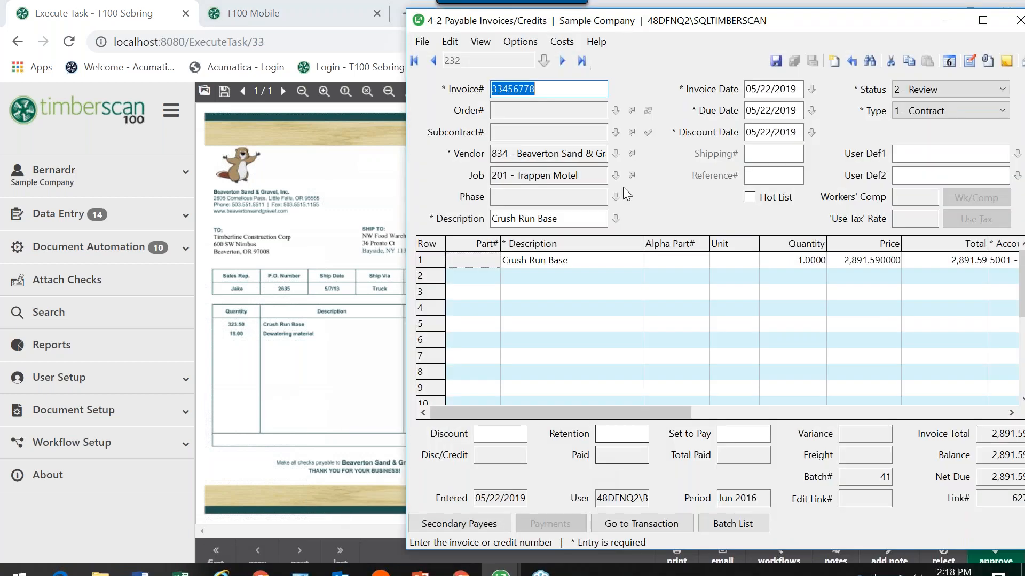
pyautogui.click(432, 62)
pyautogui.click(433, 62)
pyautogui.click(432, 62)
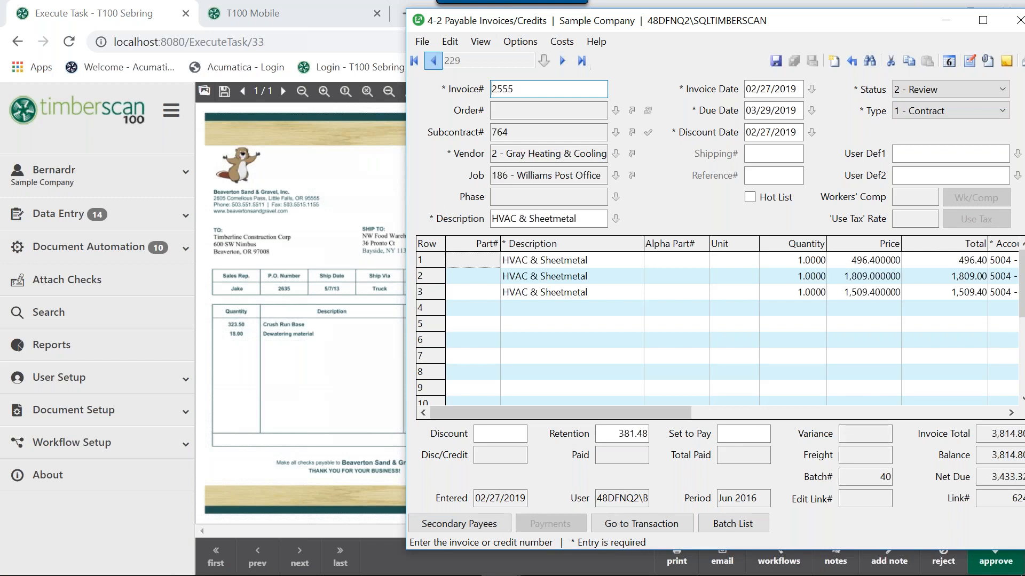
pyautogui.click(562, 60)
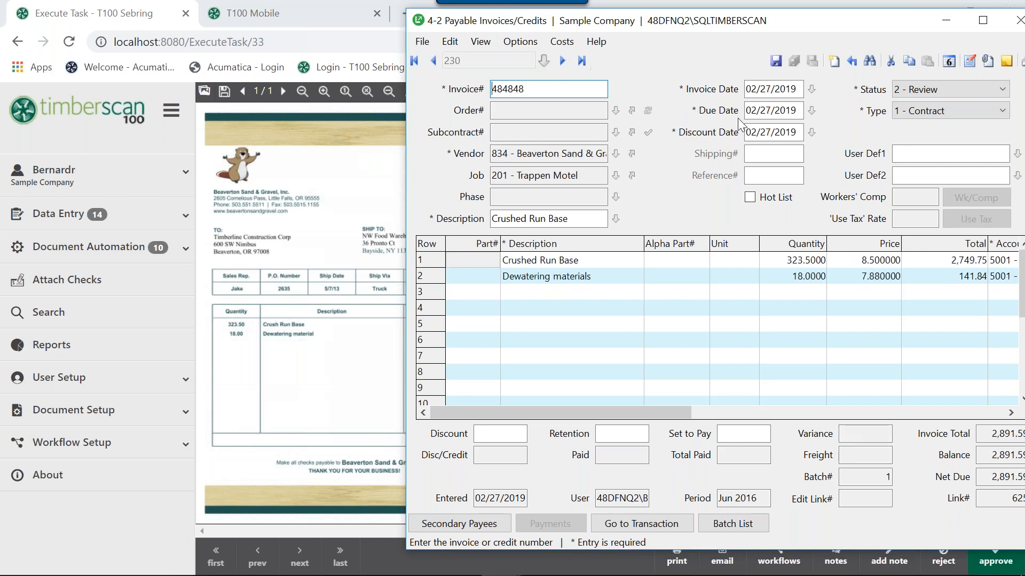
# Step: Open the invoice's job costs, check the cost code and cost type, close them and return to the TimberScan browser window
pyautogui.click(562, 41)
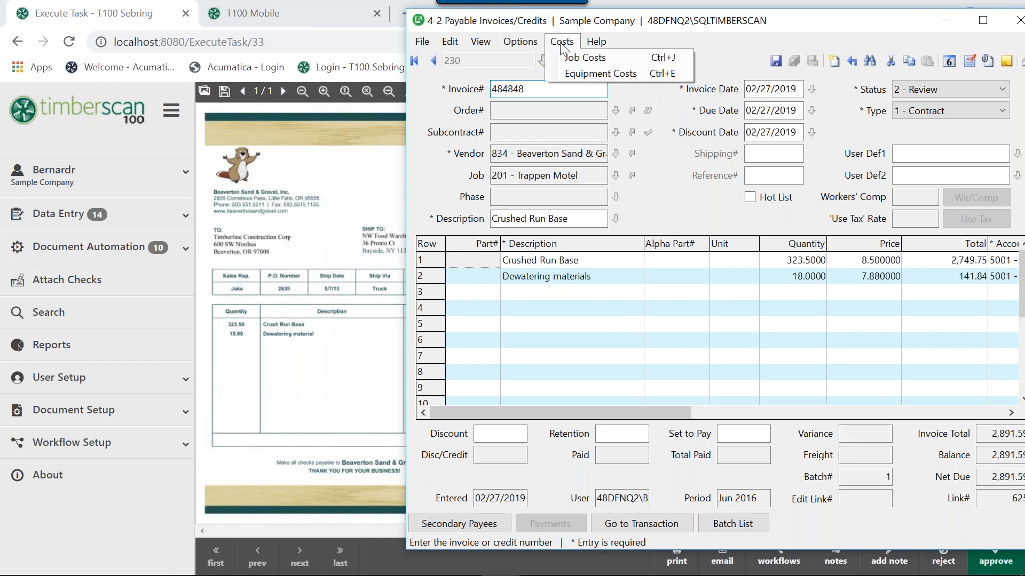
pyautogui.click(585, 58)
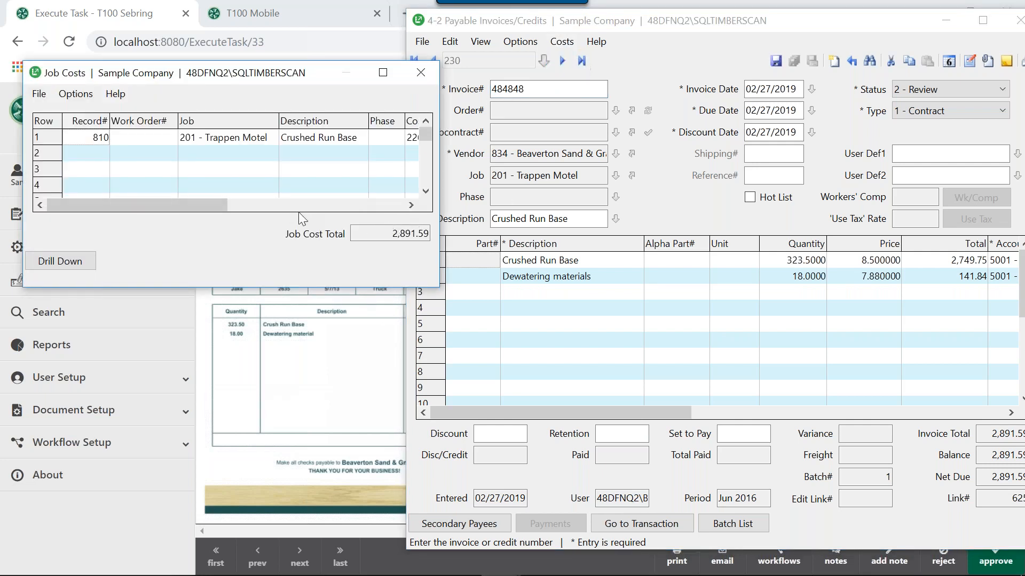
pyautogui.click(401, 206)
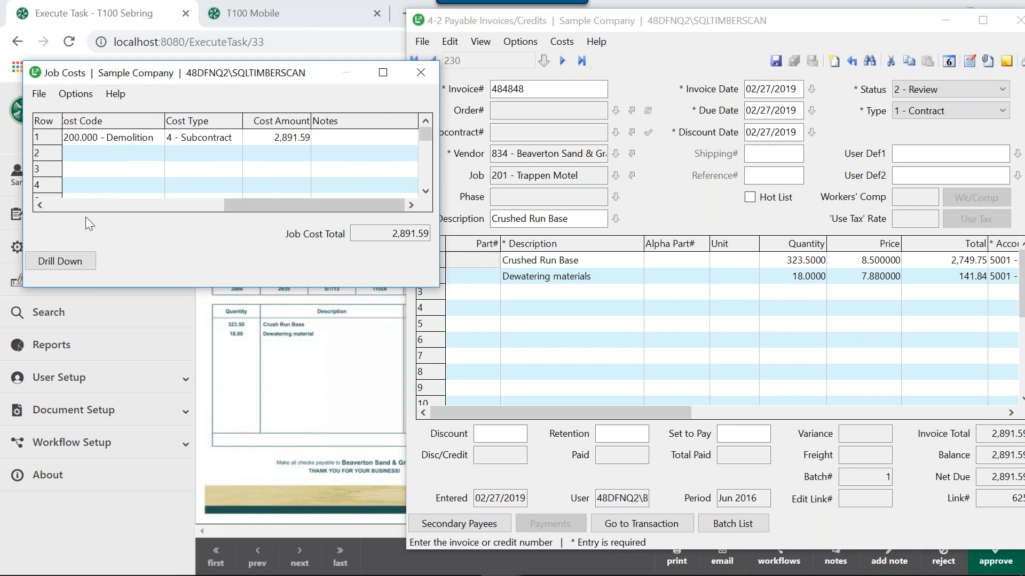
pyautogui.click(40, 205)
pyautogui.click(40, 205)
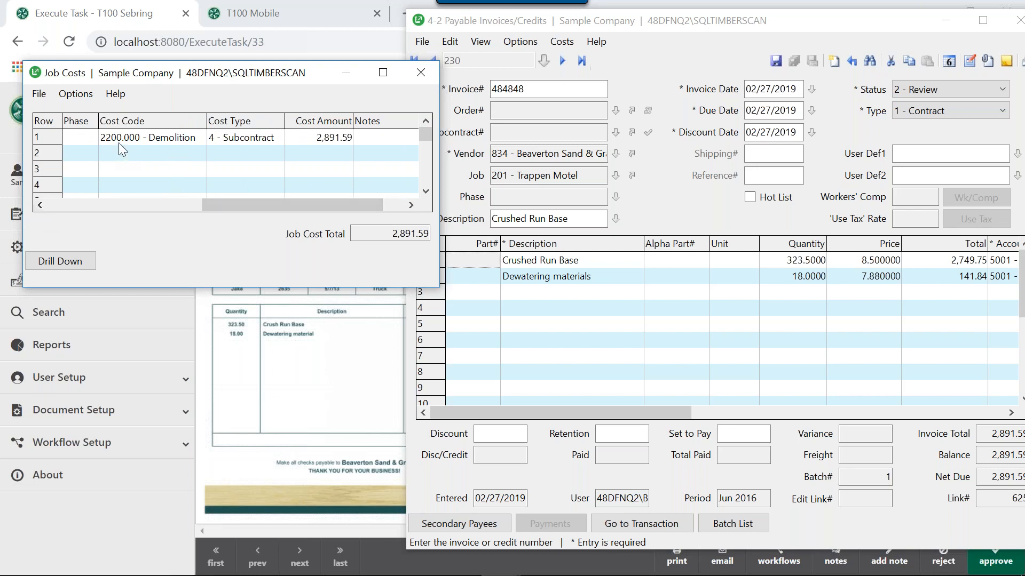
pyautogui.click(426, 72)
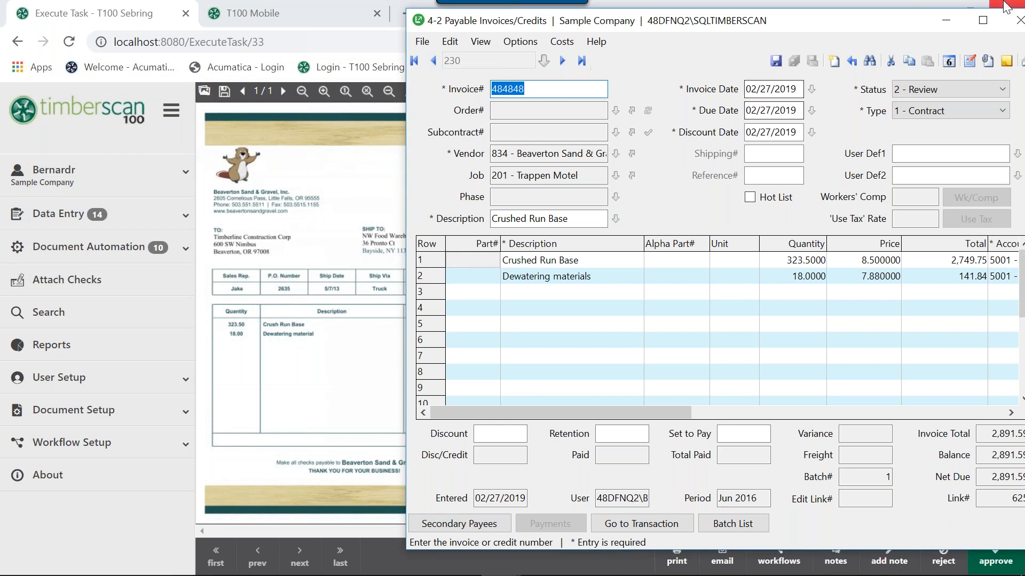
pyautogui.click(935, 15)
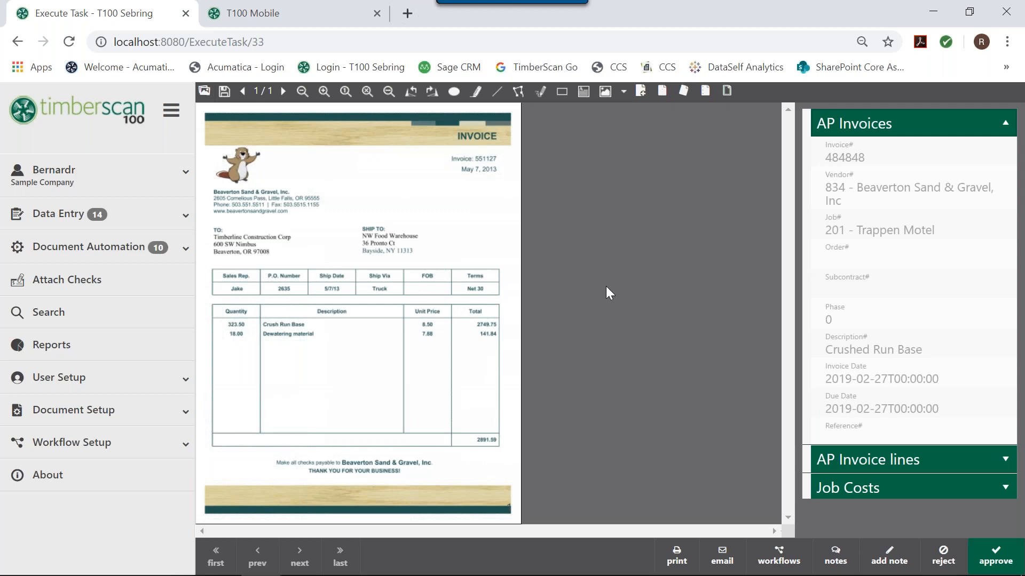
# Step: Switch to the T100 Mobile page and open Beaverton Sand & Gravel invoice 484848 from the Approvals list
pyautogui.click(332, 10)
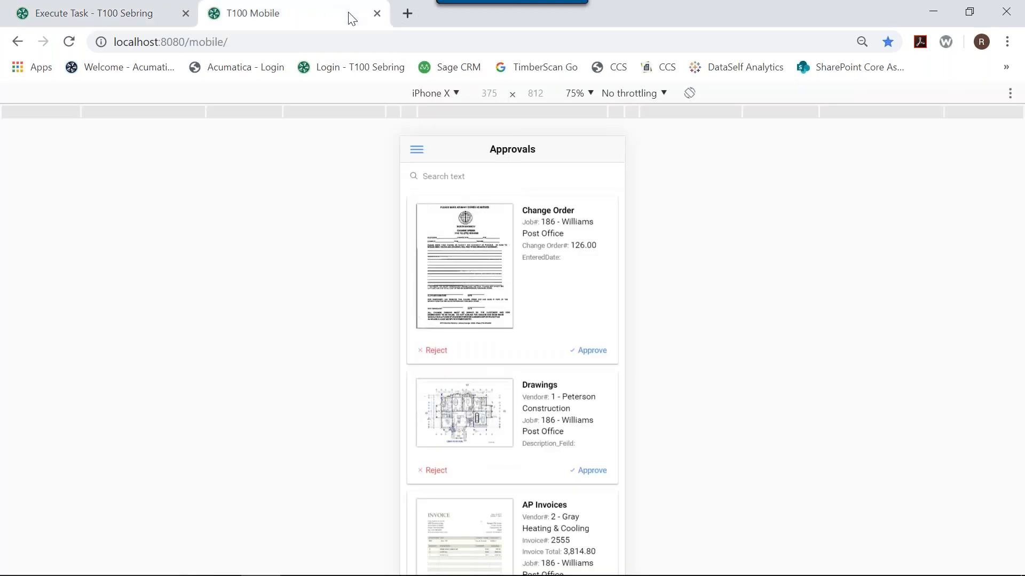
pyautogui.scroll(-3, 441, 315)
pyautogui.scroll(-5, 441, 316)
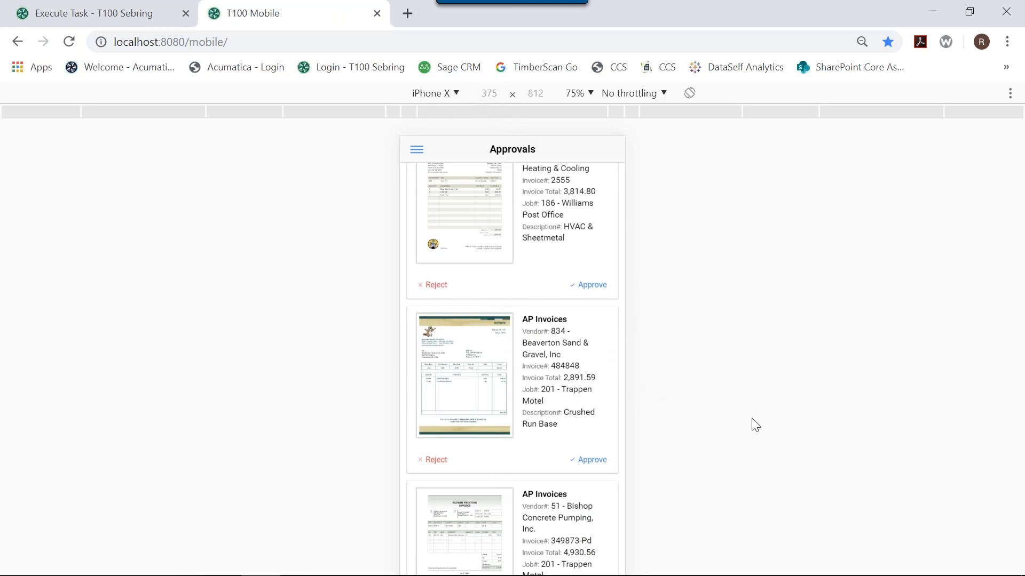
pyautogui.click(459, 383)
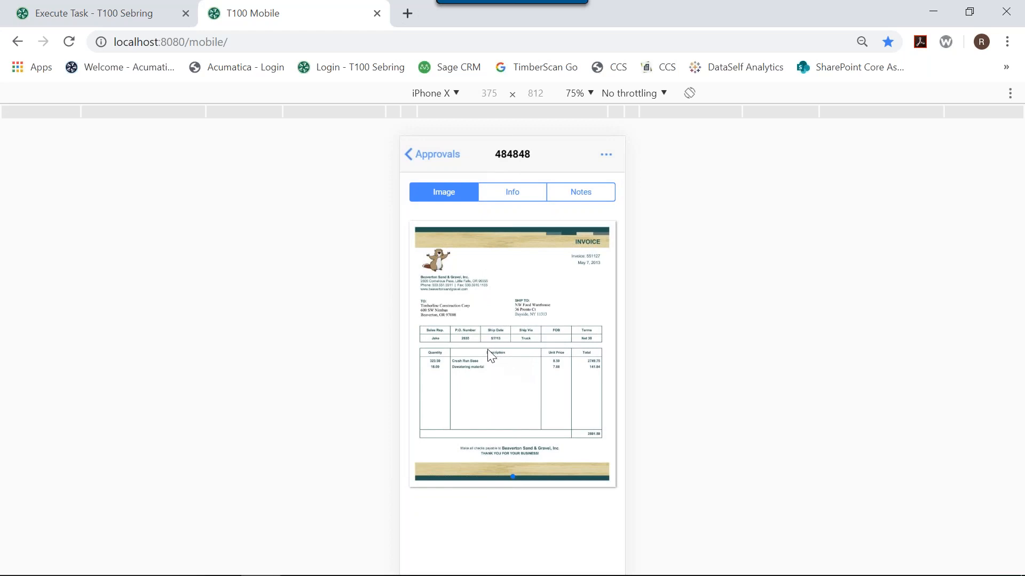
# Step: Rotate the mobile preview to landscape, set its zoom to 75% and look through the invoice image
pyautogui.hotkey('ctrl', '+')
pyautogui.click(692, 94)
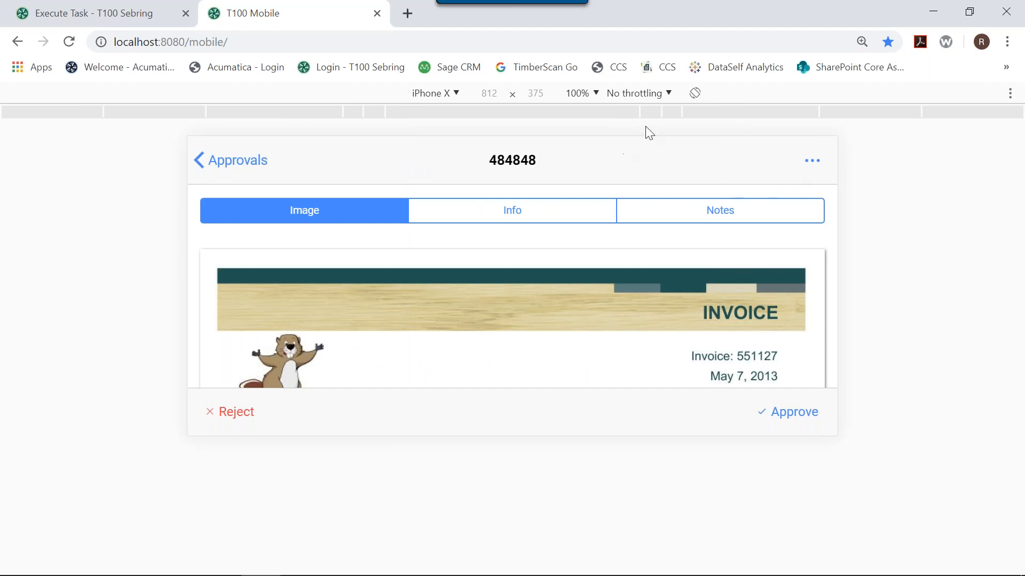
pyautogui.click(596, 94)
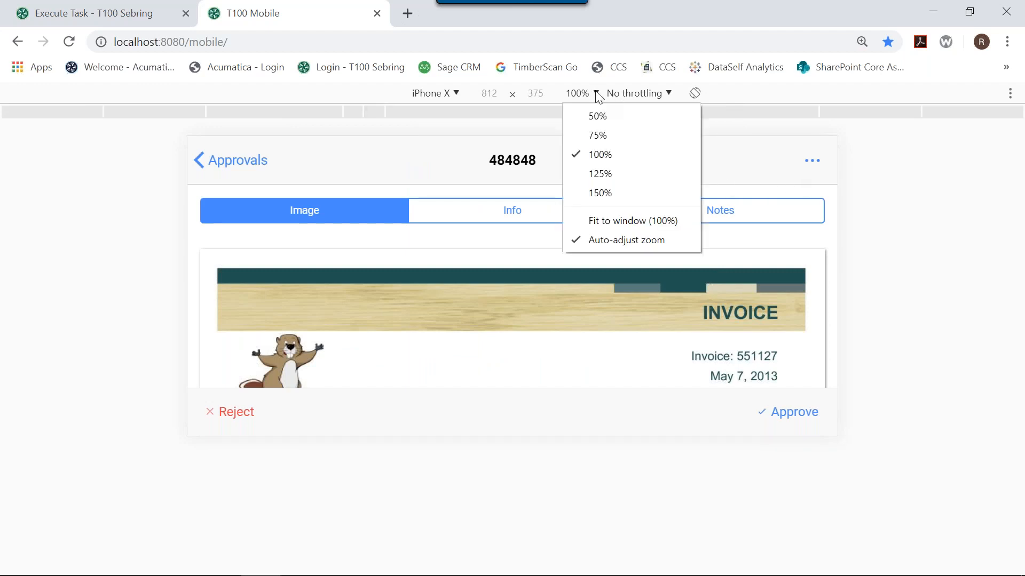
pyautogui.click(593, 136)
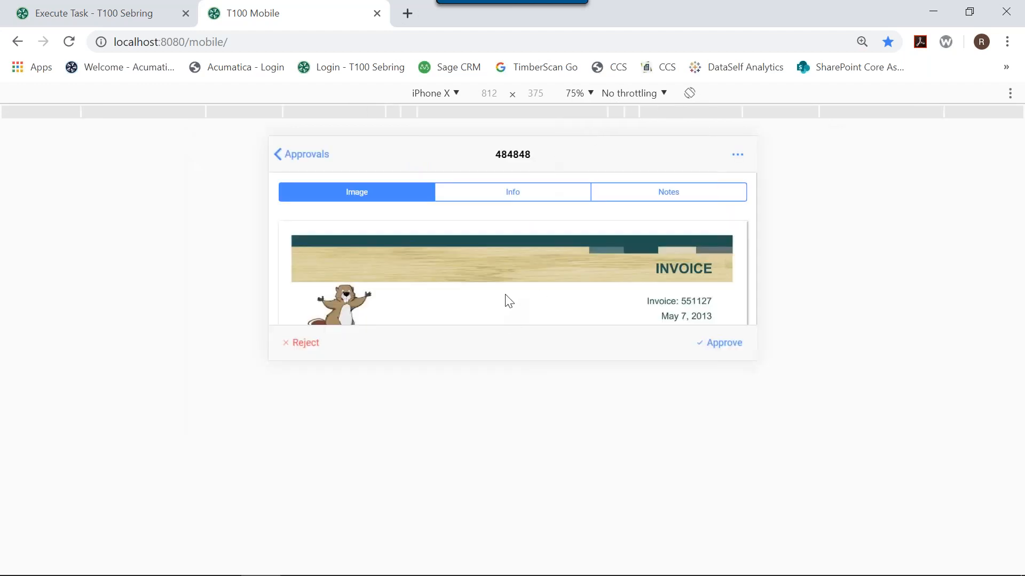
pyautogui.moveTo(501, 300); pyautogui.dragTo(496, 242)
pyautogui.moveTo(500, 291); pyautogui.dragTo(536, 181)
pyautogui.moveTo(523, 249); pyautogui.dragTo(527, 316)
# Step: Switch to the Execute Task page, review invoice 484848's notes with the logs shown and close them
pyautogui.click(117, 18)
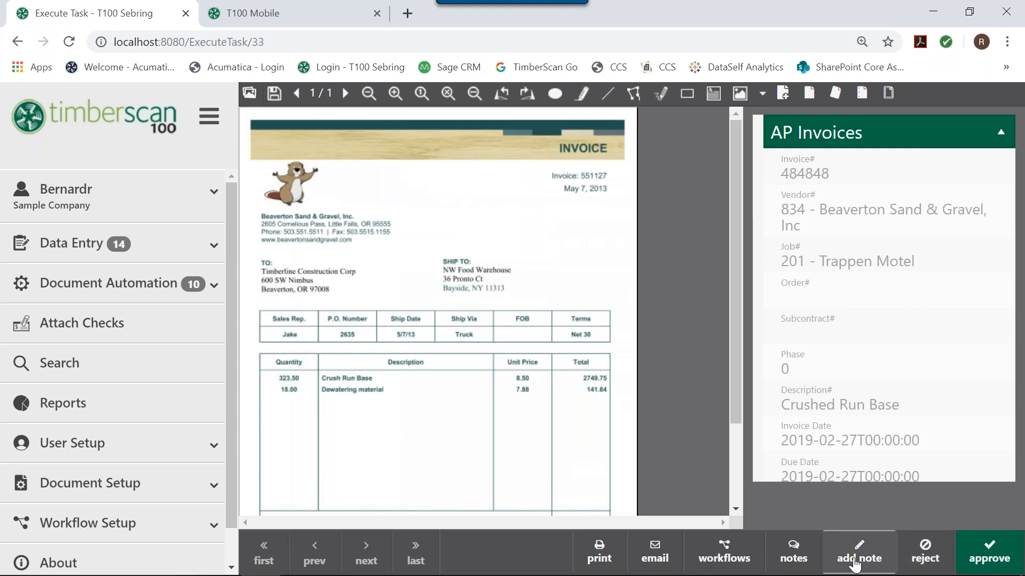
pyautogui.click(795, 565)
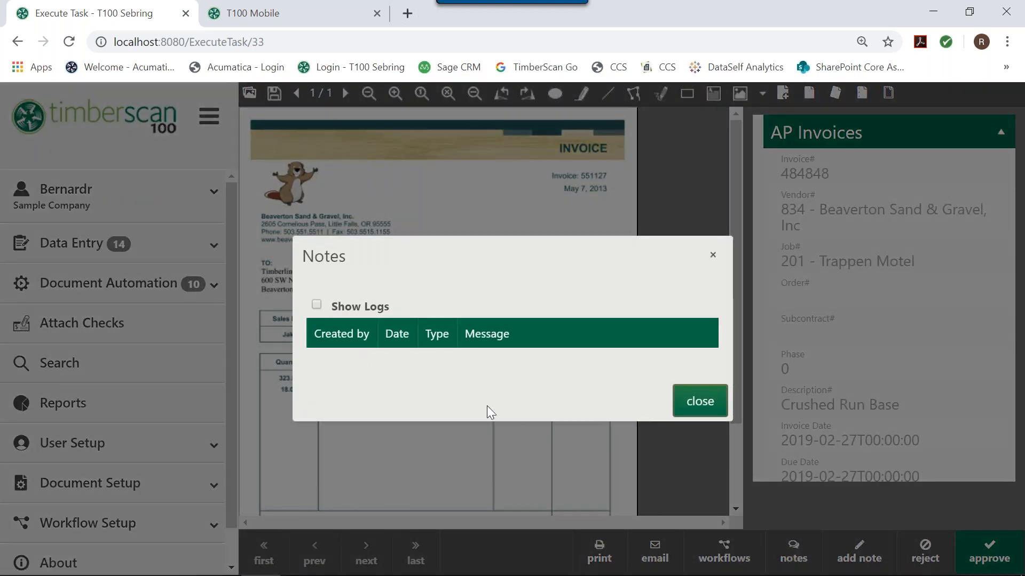
pyautogui.click(316, 305)
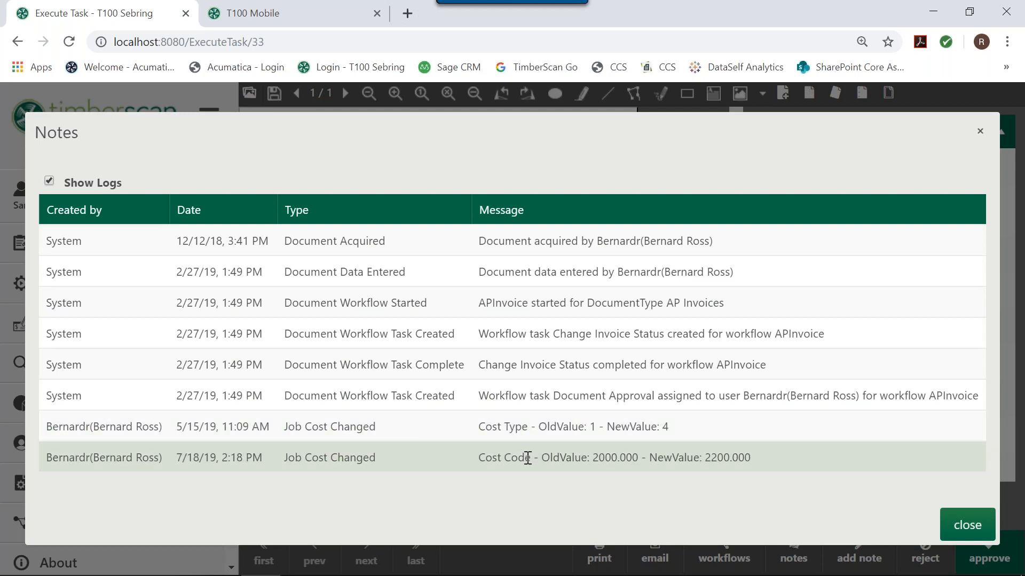
pyautogui.click(966, 524)
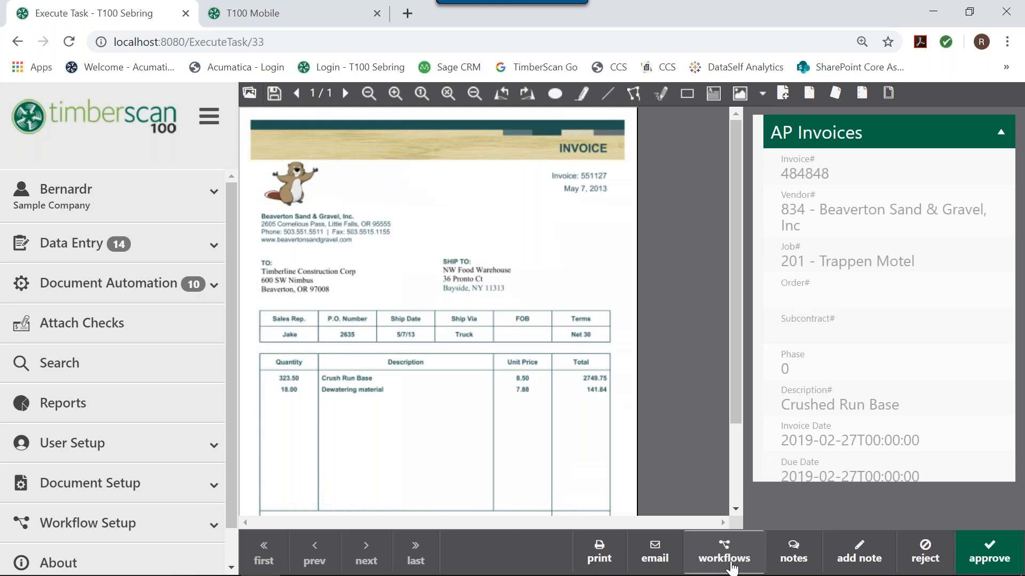
# Step: Look at the invoice's email form, cancel it and return to the TimberScan welcome page
pyautogui.click(664, 560)
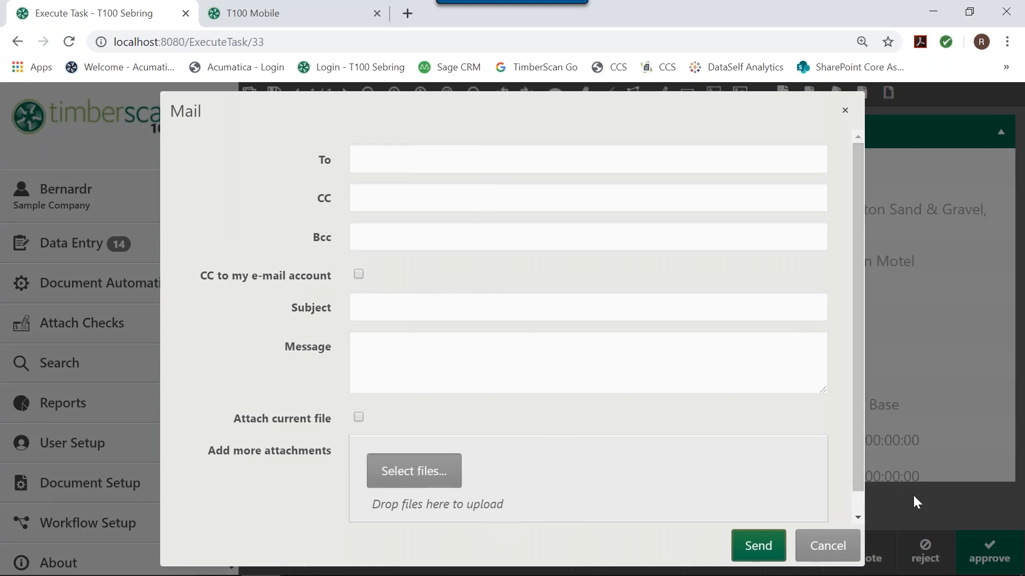
pyautogui.click(828, 545)
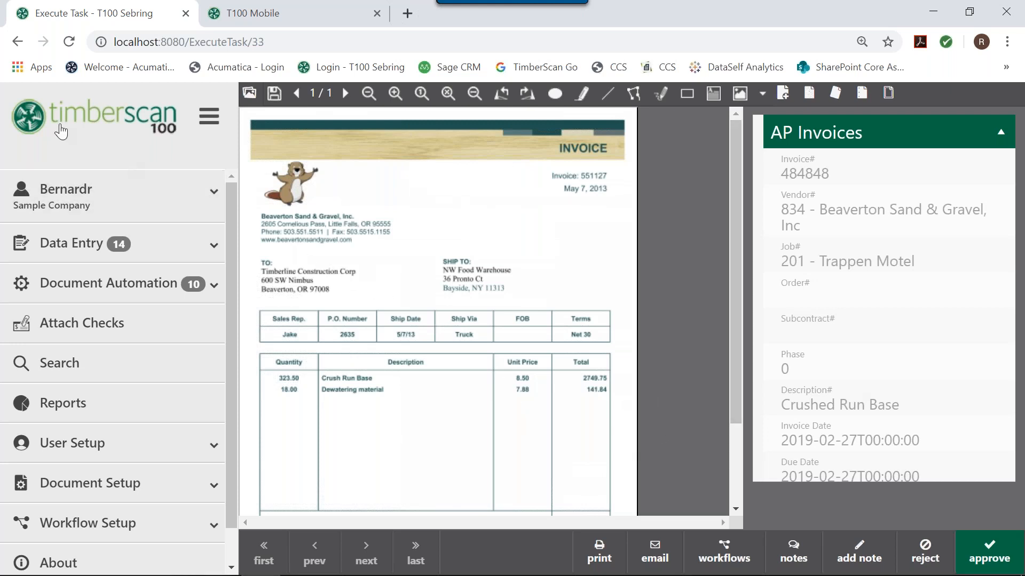
pyautogui.click(30, 124)
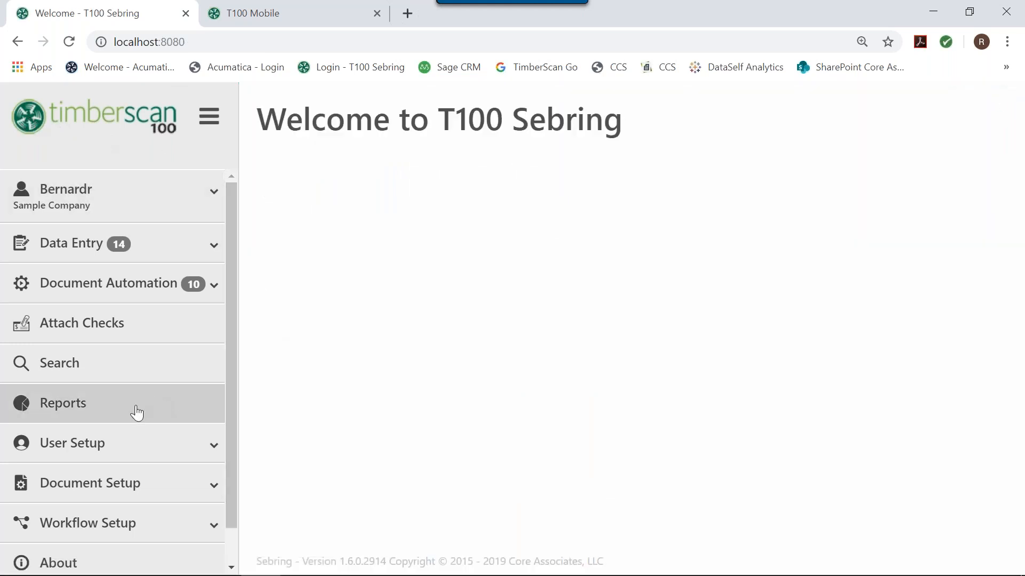
# Step: Bring up the document categories, check the users assigned to the Payroll category and return to the category list
pyautogui.scroll(-1, 137, 413)
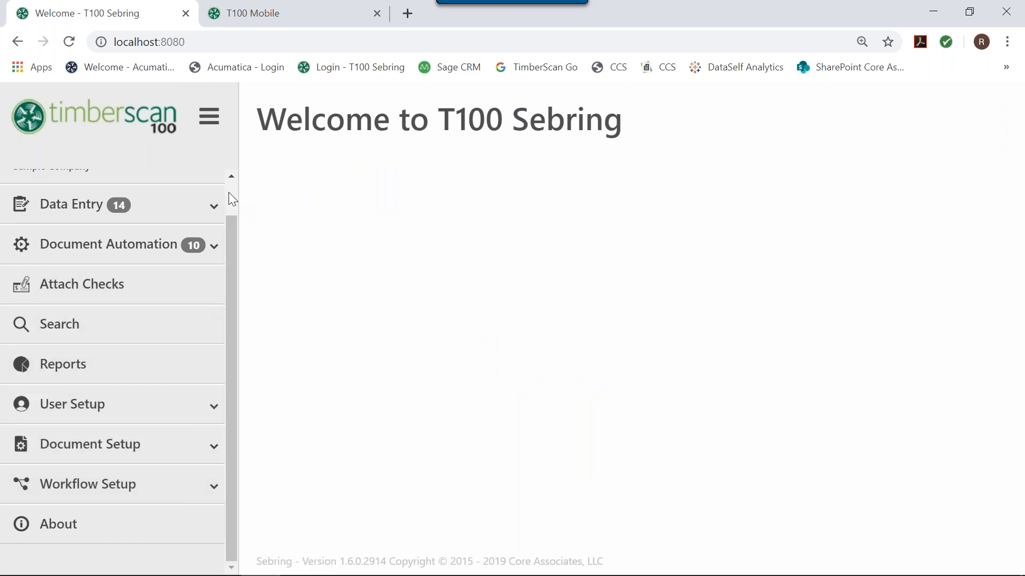
pyautogui.scroll(1, 229, 193)
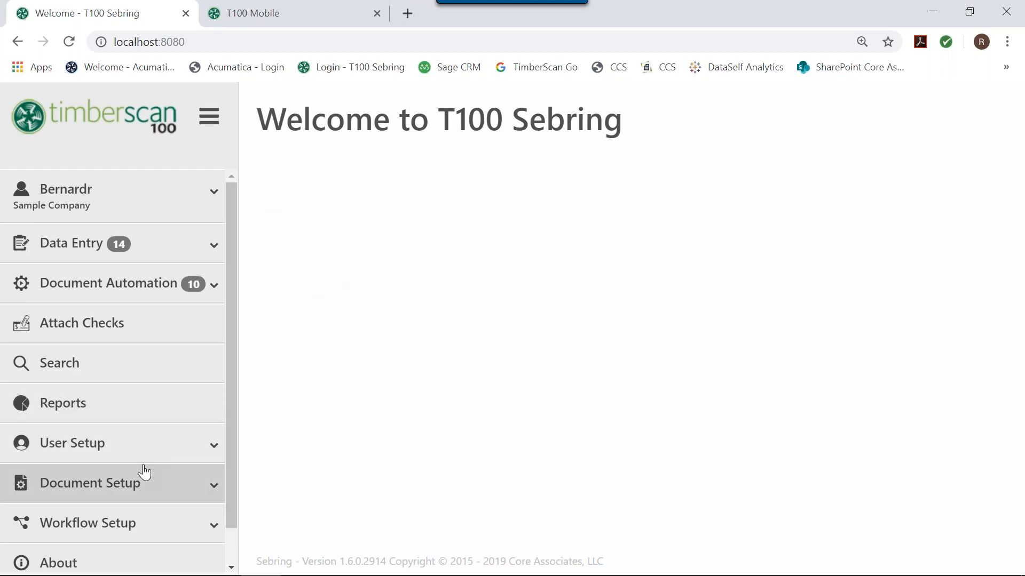
pyautogui.click(133, 484)
pyautogui.scroll(-2, 133, 484)
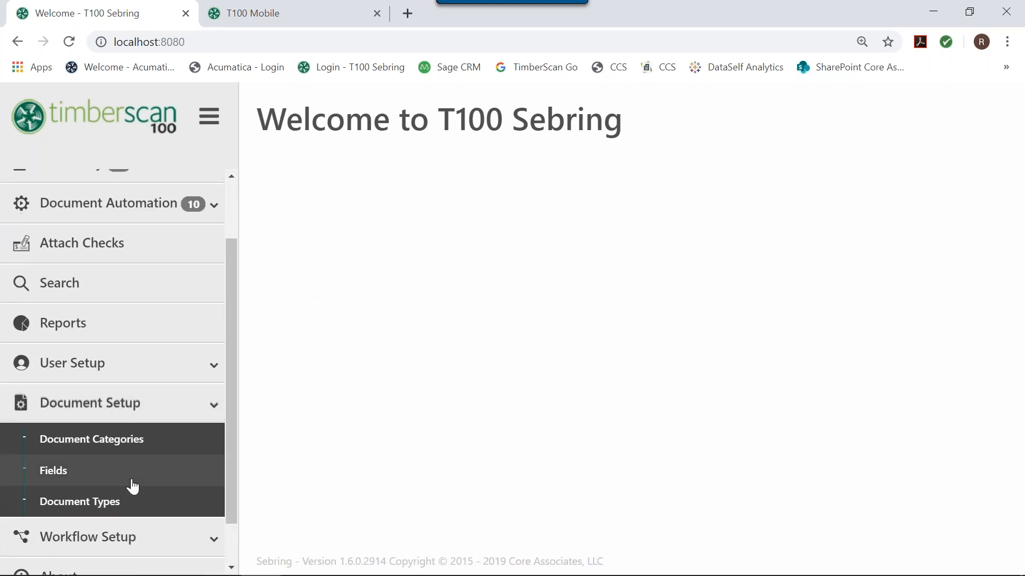
pyautogui.click(146, 444)
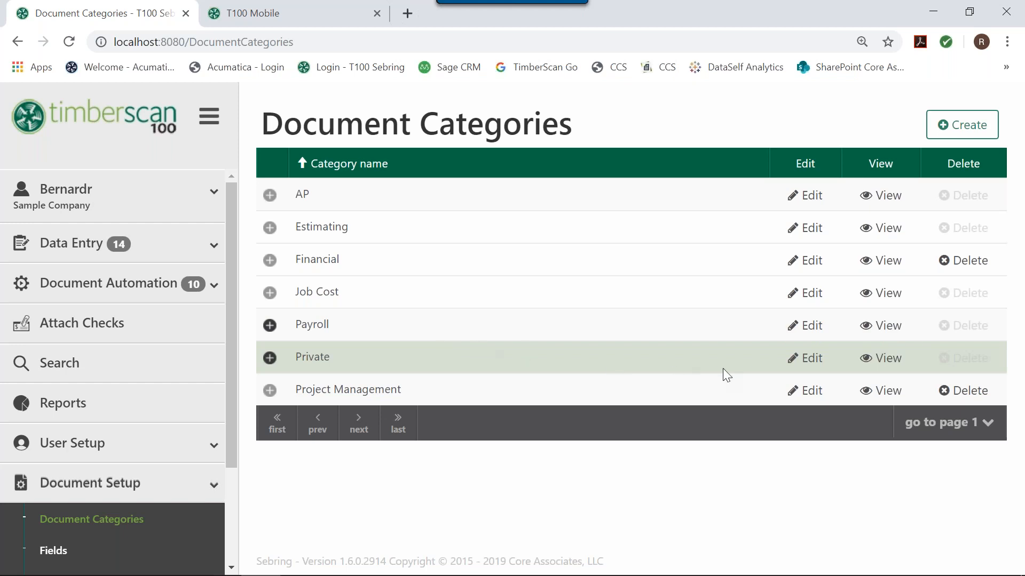
pyautogui.click(817, 329)
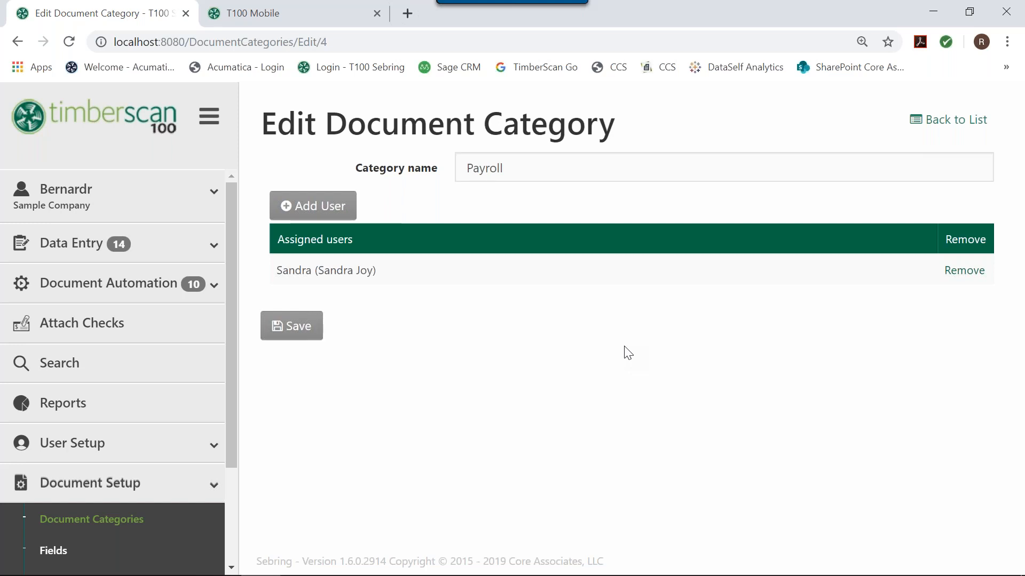
pyautogui.click(17, 42)
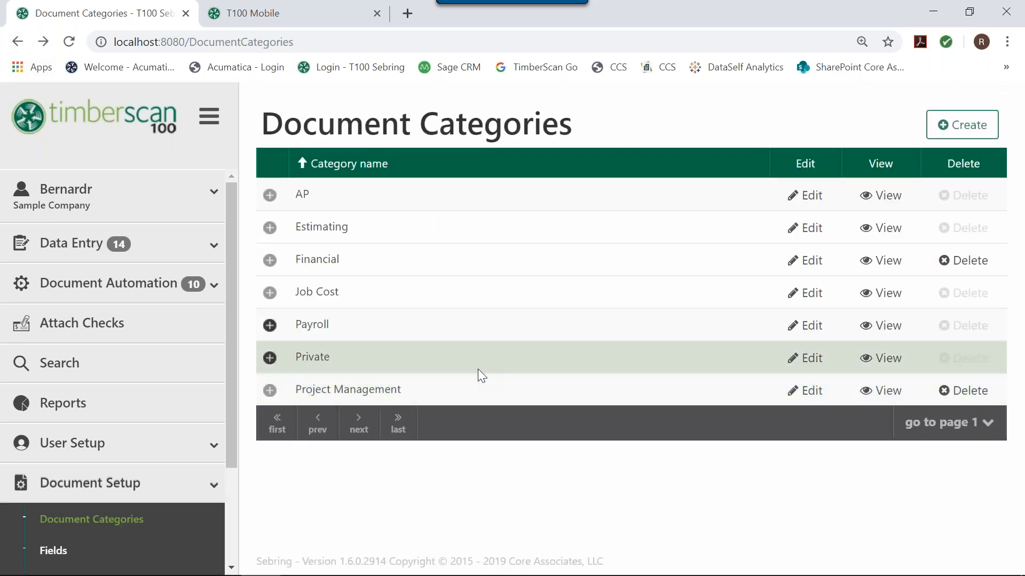
# Step: List the document types of the Job Cost category and open the Change Order type for editing
pyautogui.scroll(-2, 171, 521)
pyautogui.click(122, 503)
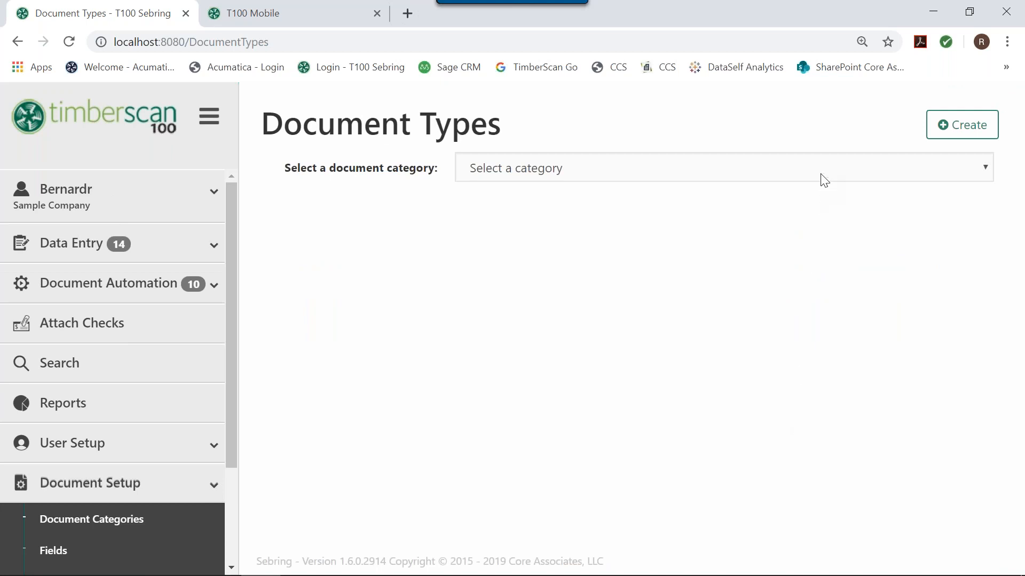
pyautogui.click(823, 168)
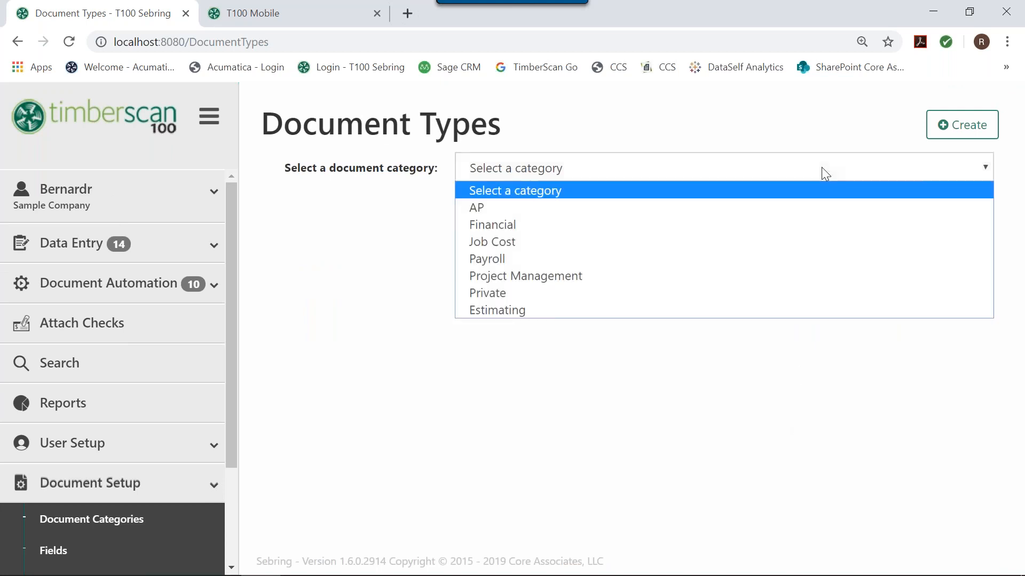
pyautogui.click(741, 241)
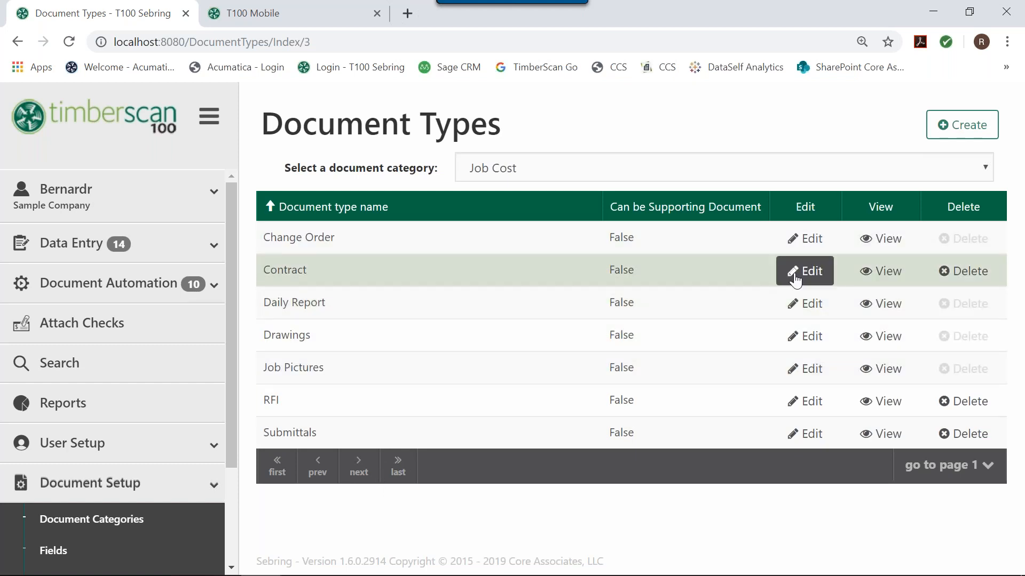
pyautogui.click(817, 247)
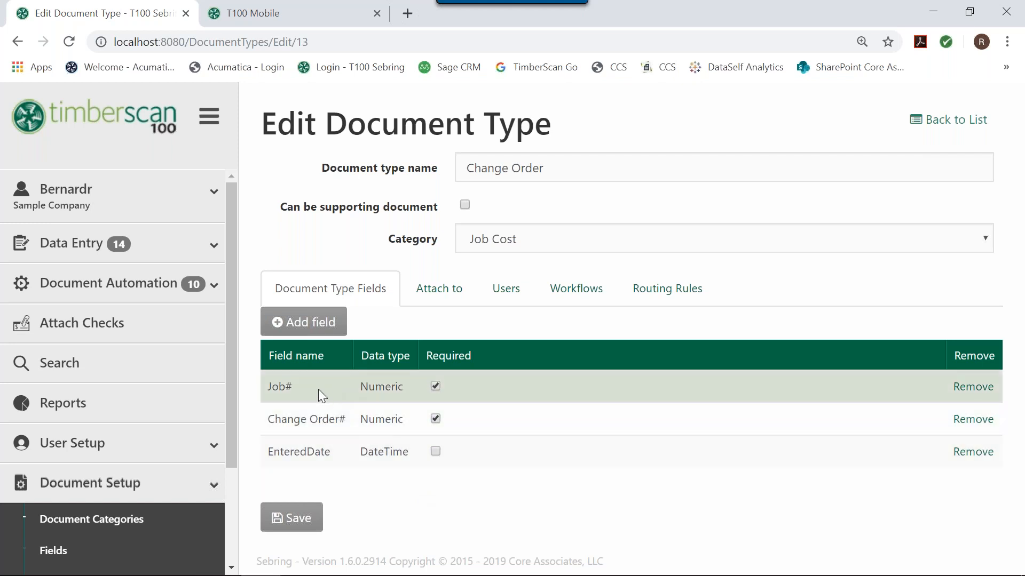
# Step: Browse the fields that can be added to the Change Order document type and cancel without adding any
pyautogui.click(304, 324)
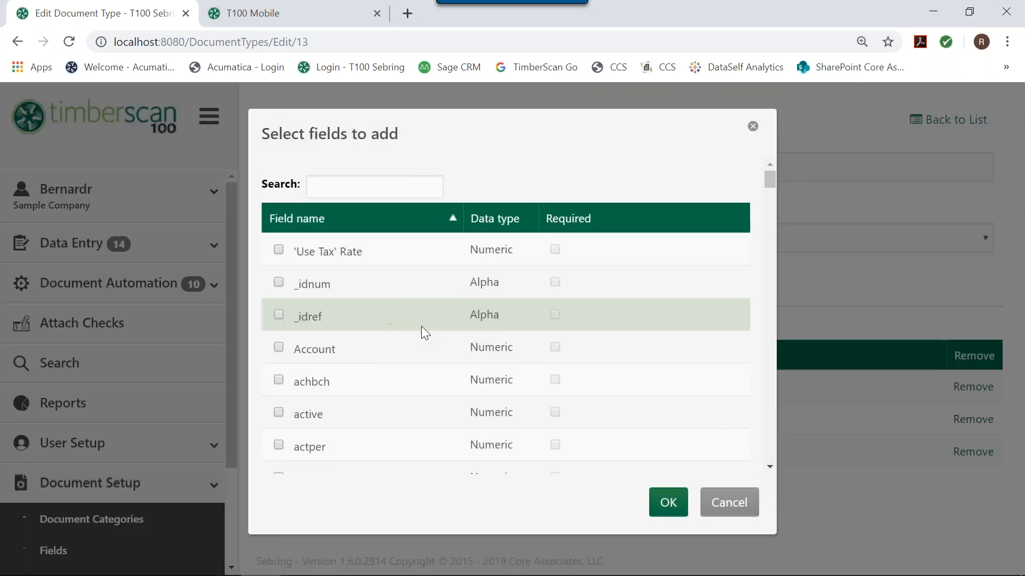
pyautogui.scroll(-15, 422, 325)
pyautogui.scroll(-20, 420, 327)
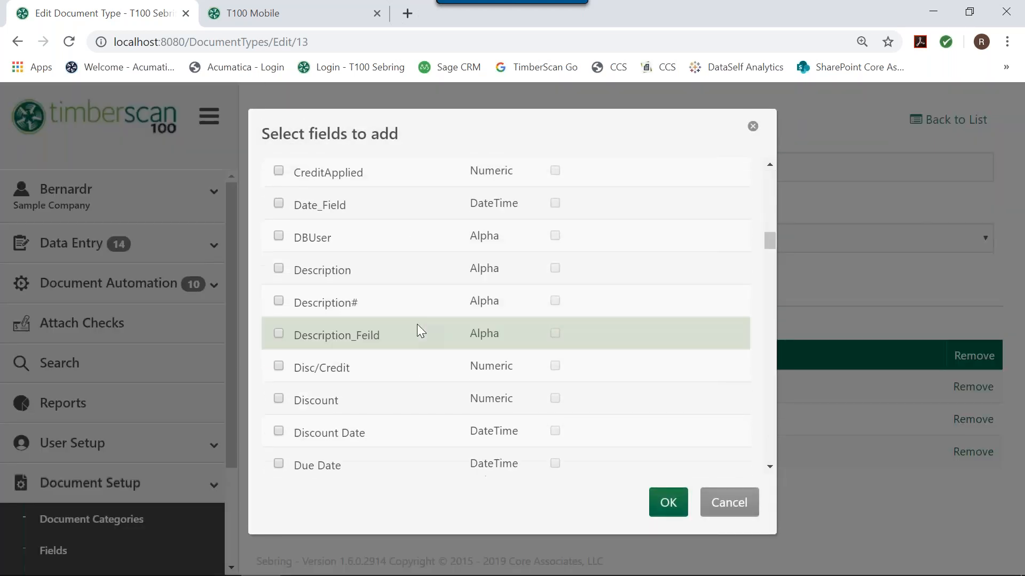
pyautogui.scroll(-6, 414, 322)
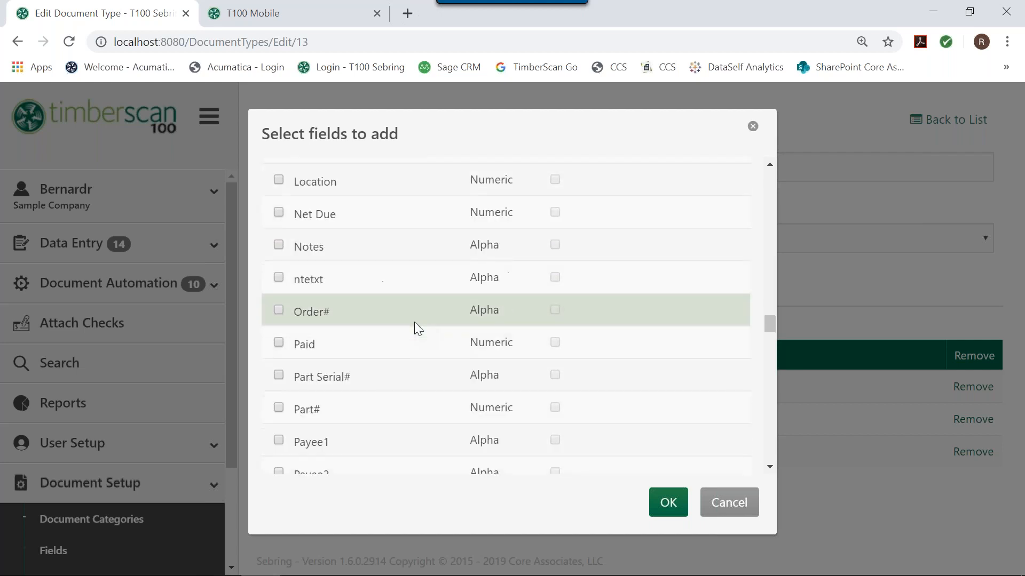
pyautogui.scroll(-5, 414, 322)
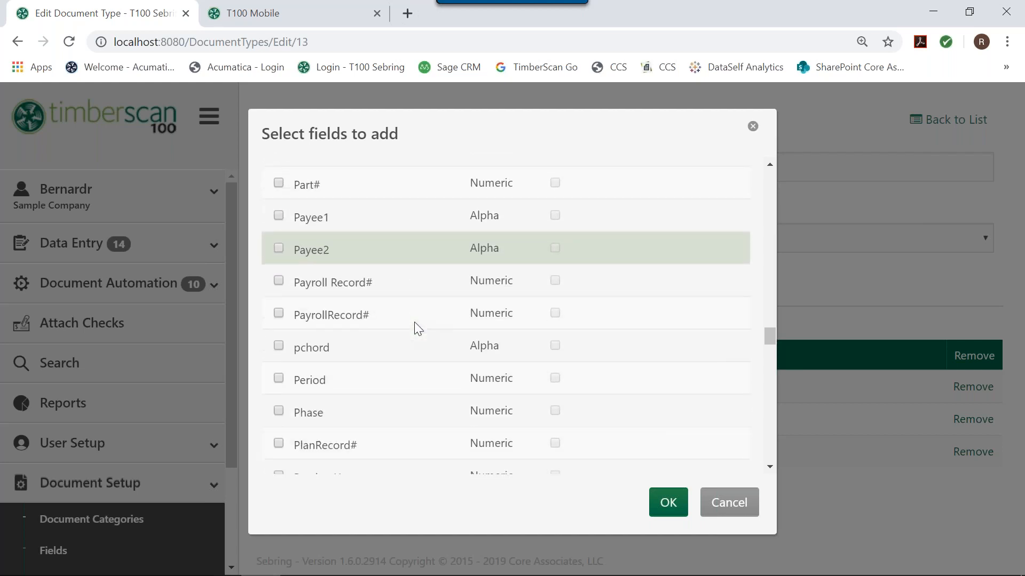
pyautogui.scroll(-9, 414, 322)
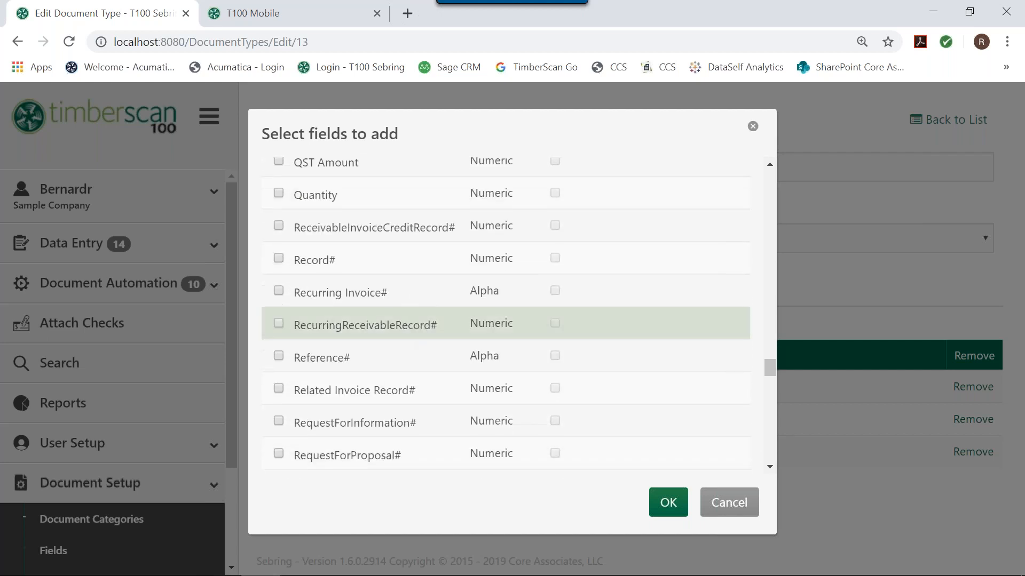
pyautogui.scroll(-3, 422, 326)
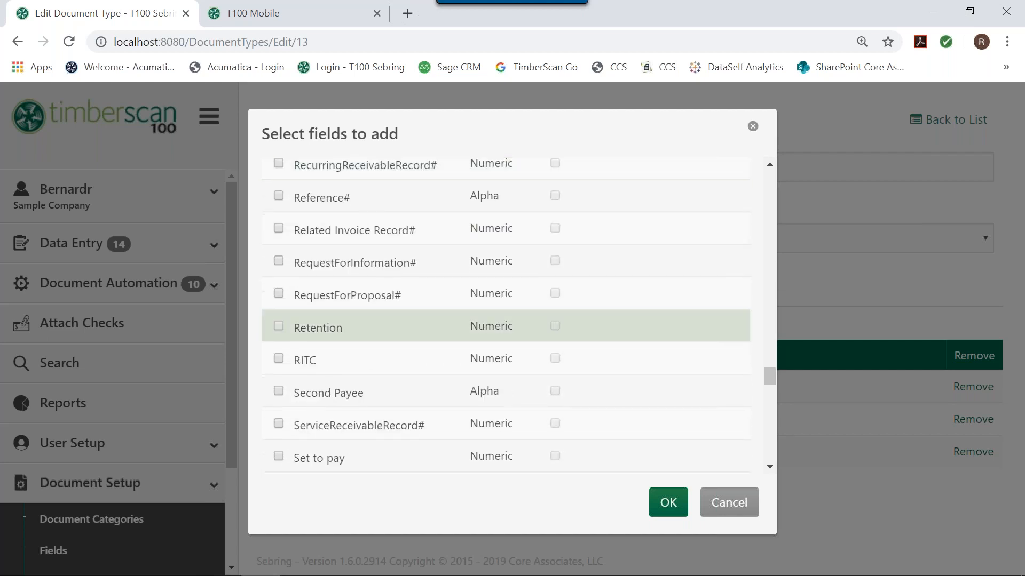
pyautogui.click(721, 503)
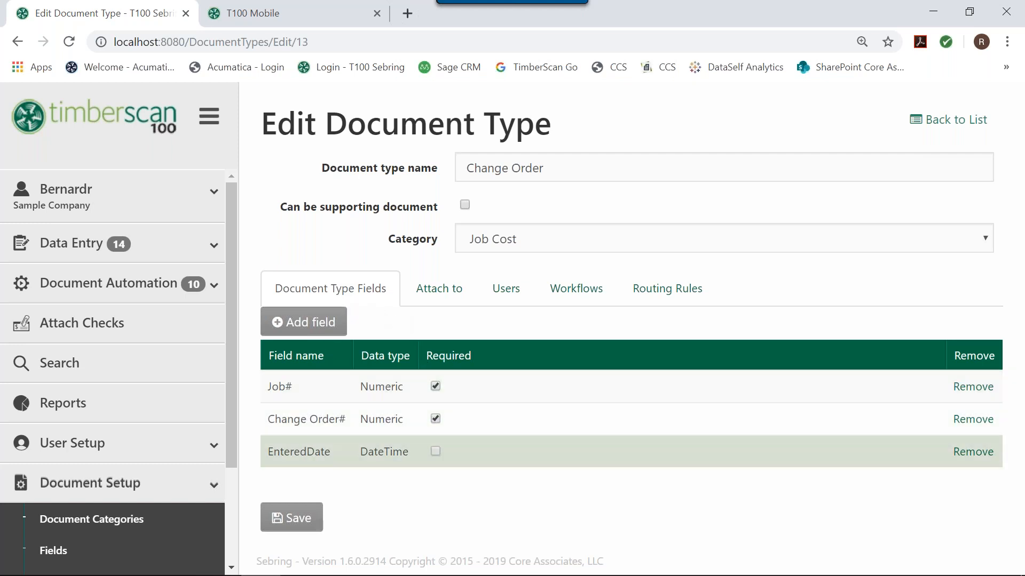
# Step: View the records Change Order documents attach to, browse the other available records and cancel the selection
pyautogui.click(438, 292)
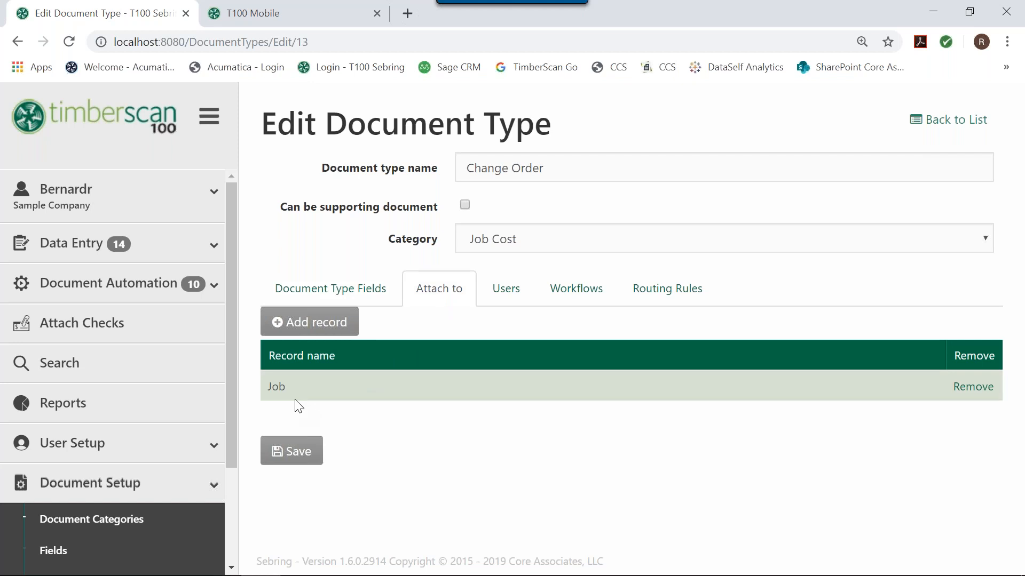
pyautogui.click(327, 331)
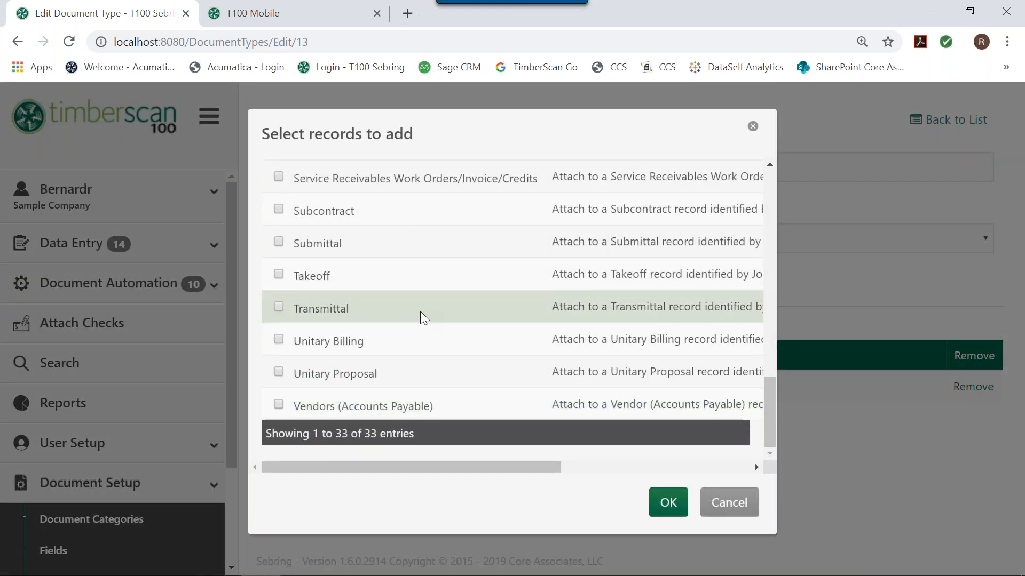
pyautogui.scroll(3, 421, 311)
pyautogui.scroll(10, 420, 312)
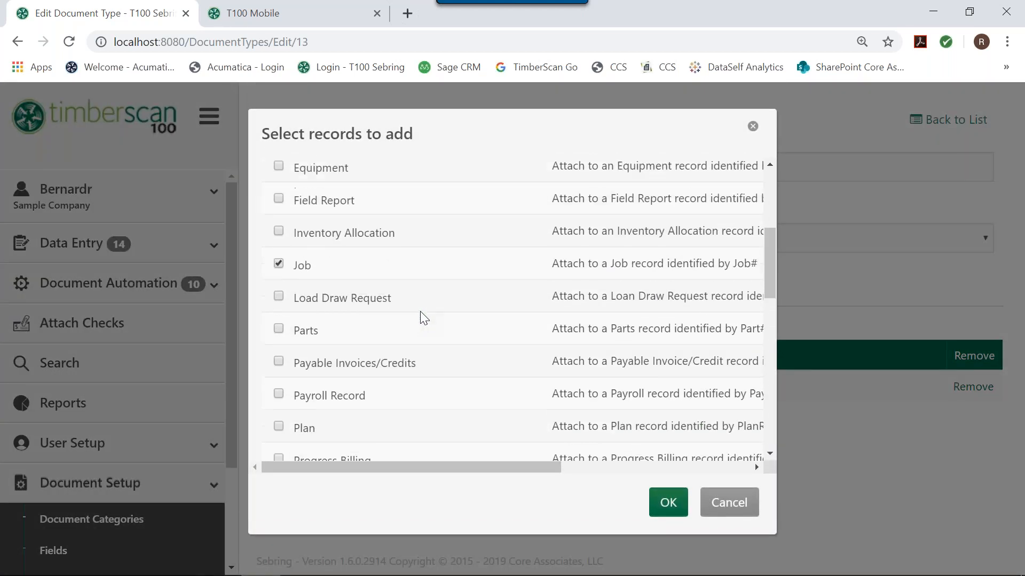
pyautogui.scroll(5, 421, 312)
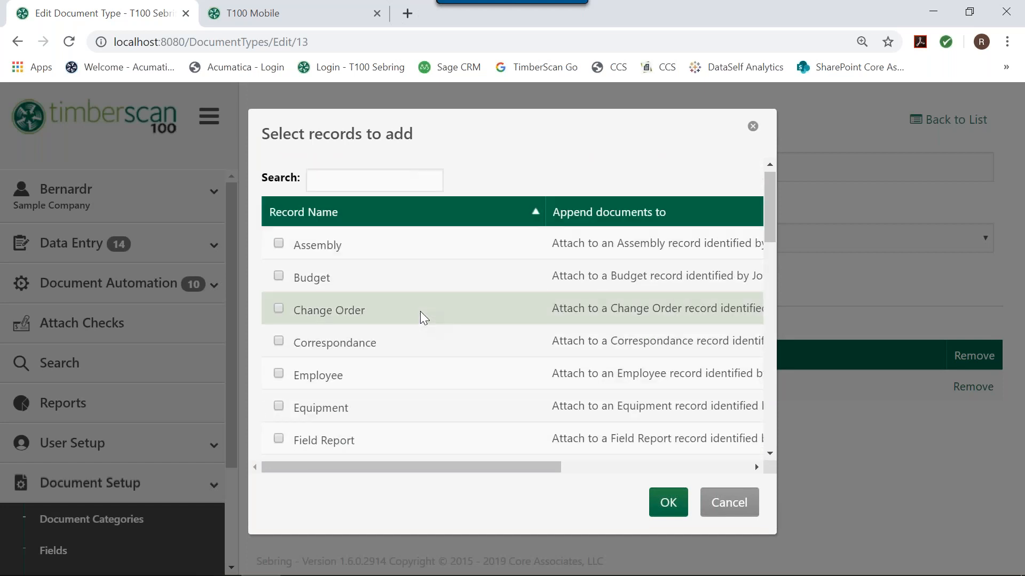
pyautogui.click(721, 516)
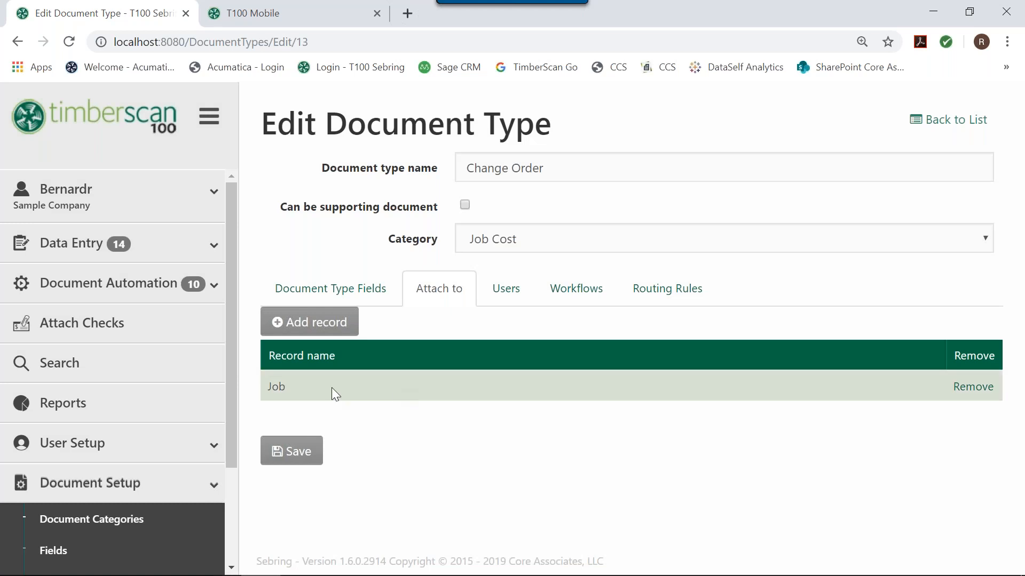
# Step: Review the Change Order type's users, its workflows including PO-Change Orders-MC, and its routing rules
pyautogui.click(507, 289)
pyautogui.click(572, 290)
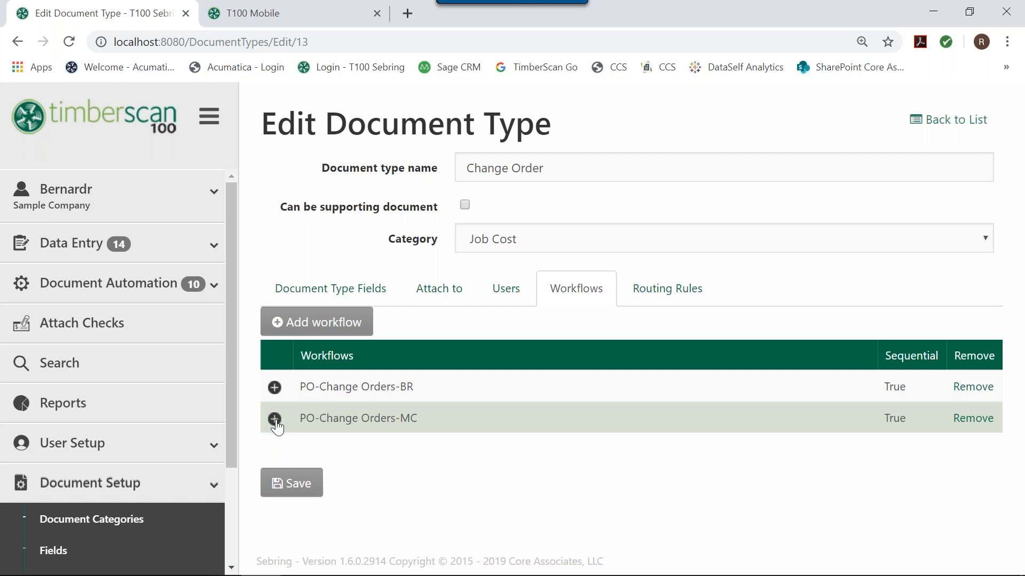
pyautogui.click(275, 419)
pyautogui.click(275, 421)
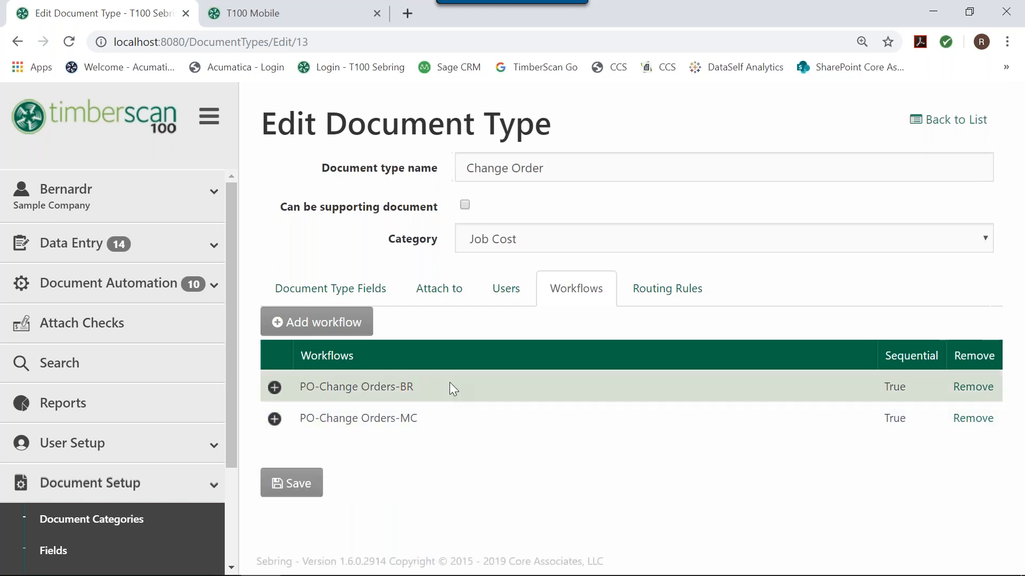
pyautogui.click(674, 300)
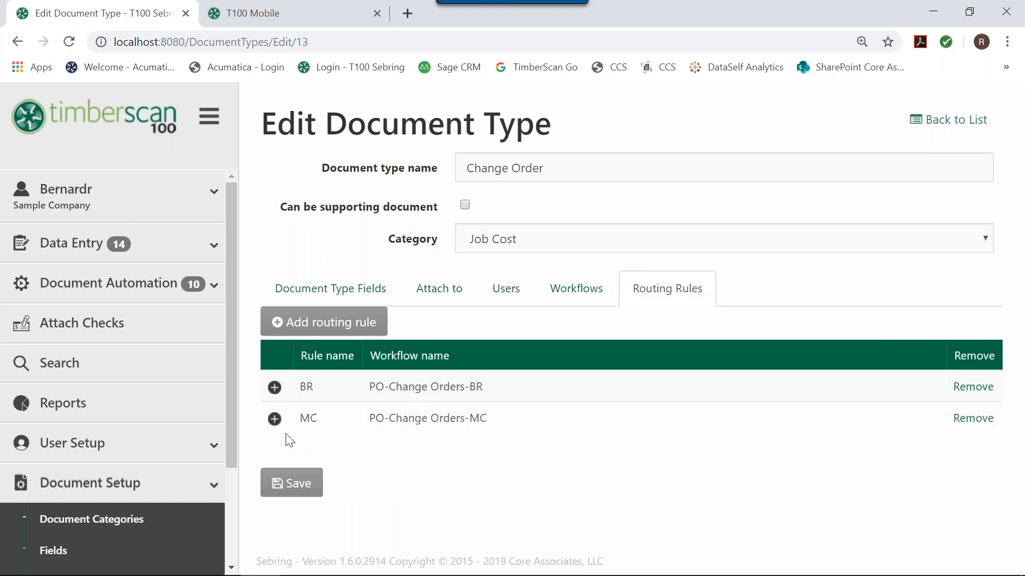
# Step: Examine the job numbers assigned to the MC and BR routing rules of the Change Order type
pyautogui.click(274, 419)
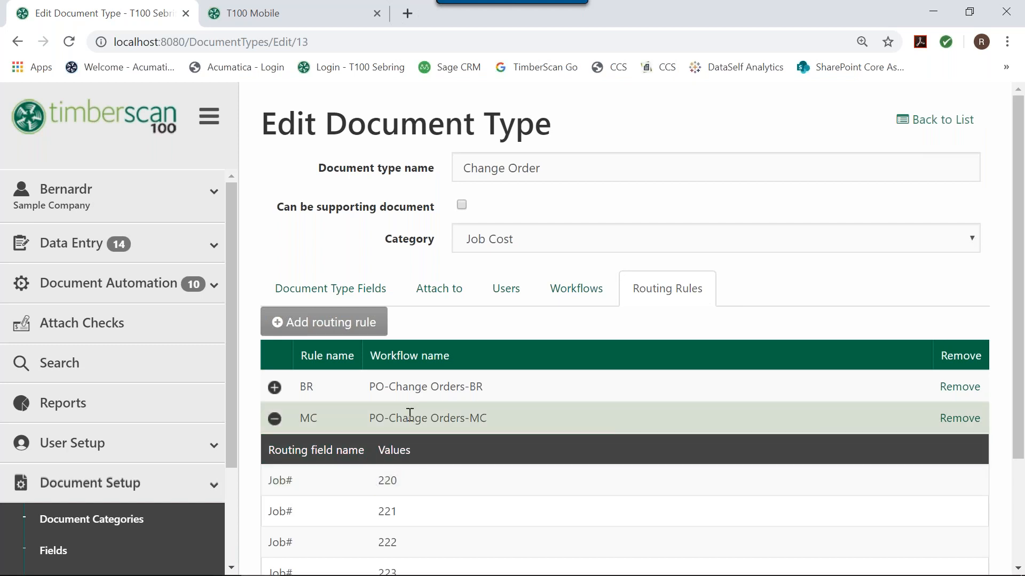
pyautogui.scroll(-3, 412, 466)
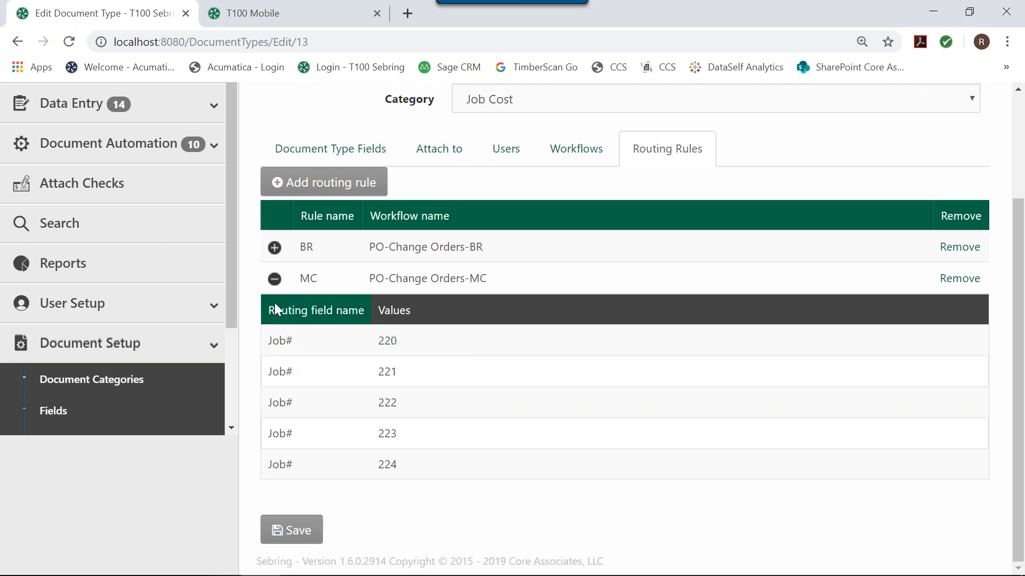
pyautogui.click(276, 278)
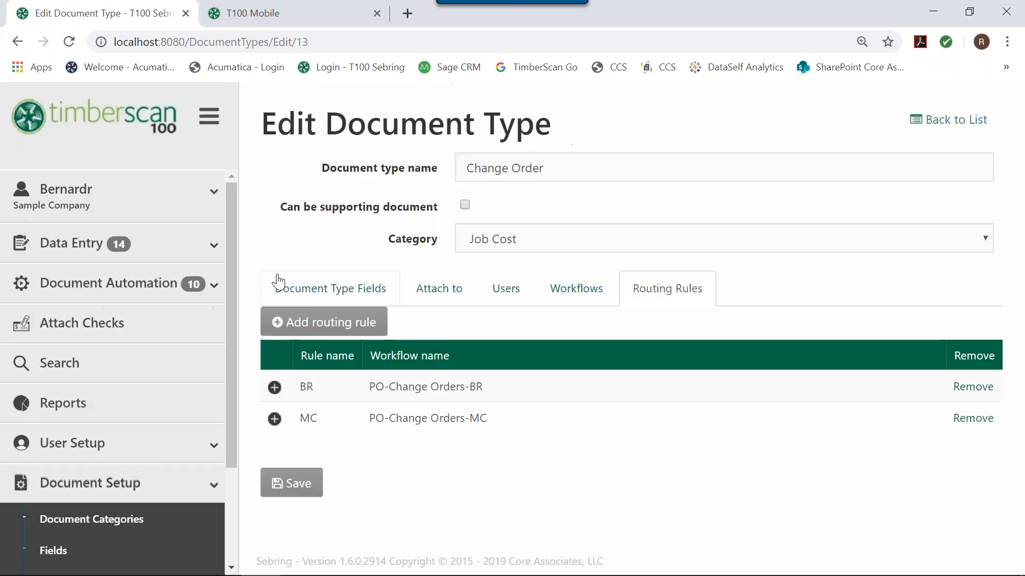
pyautogui.click(274, 388)
pyautogui.scroll(-3, 469, 491)
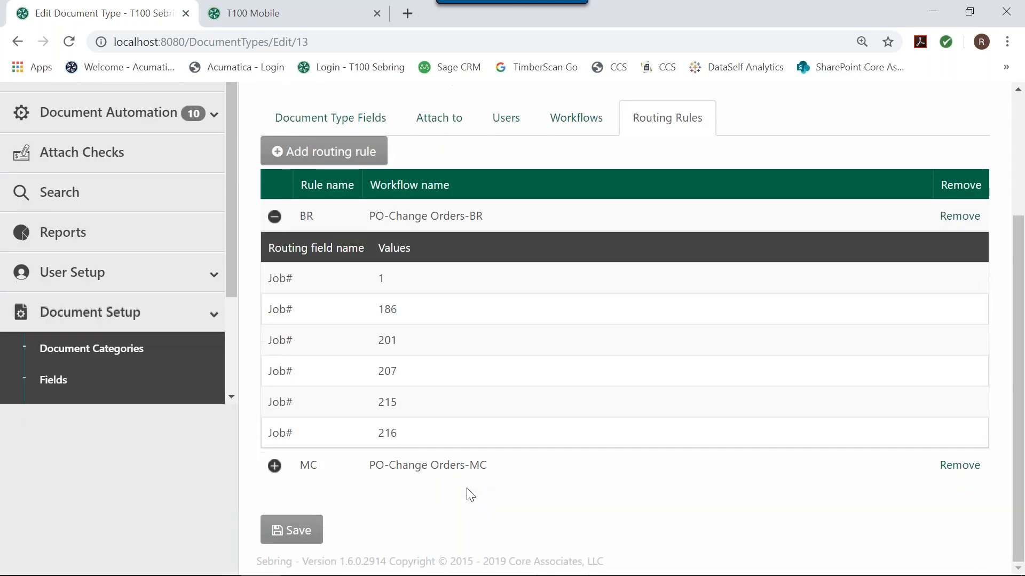
pyautogui.scroll(3, 469, 492)
pyautogui.click(275, 377)
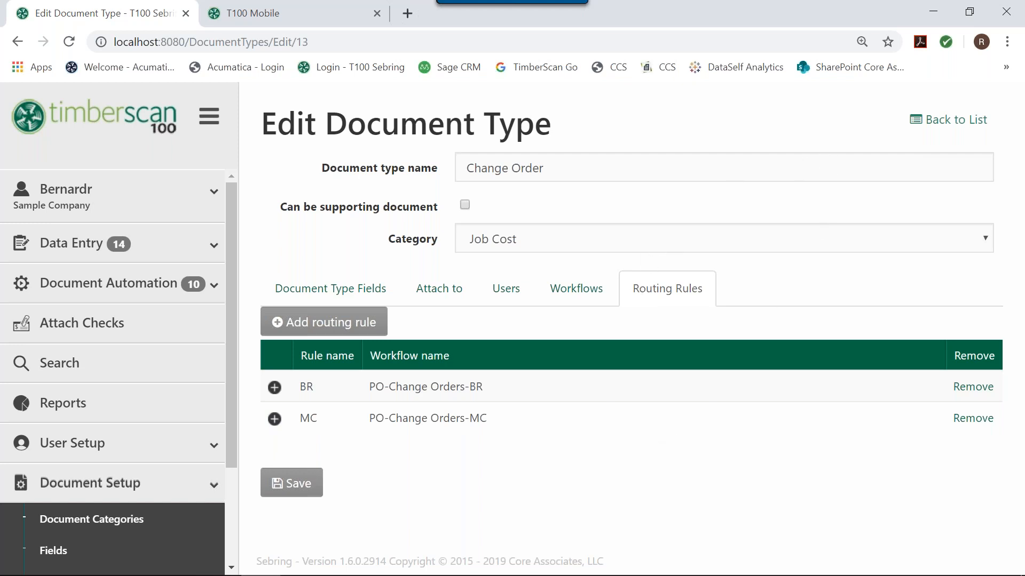
# Step: Switch to Sage 100 Contractor and bring up the record of job 186, Williams Post Office, in Jobs
pyautogui.moveTo(502, 570)
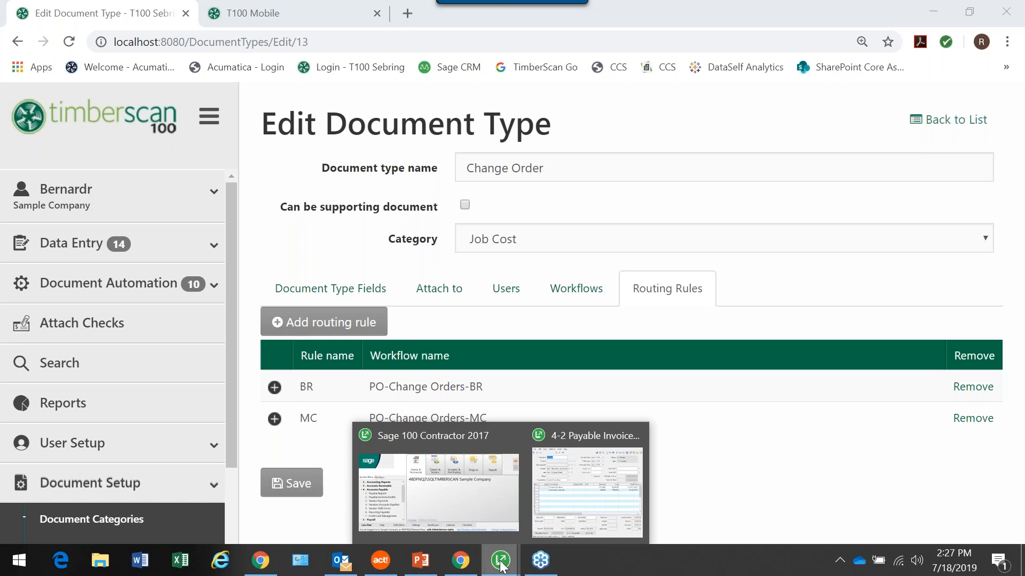
pyautogui.click(464, 510)
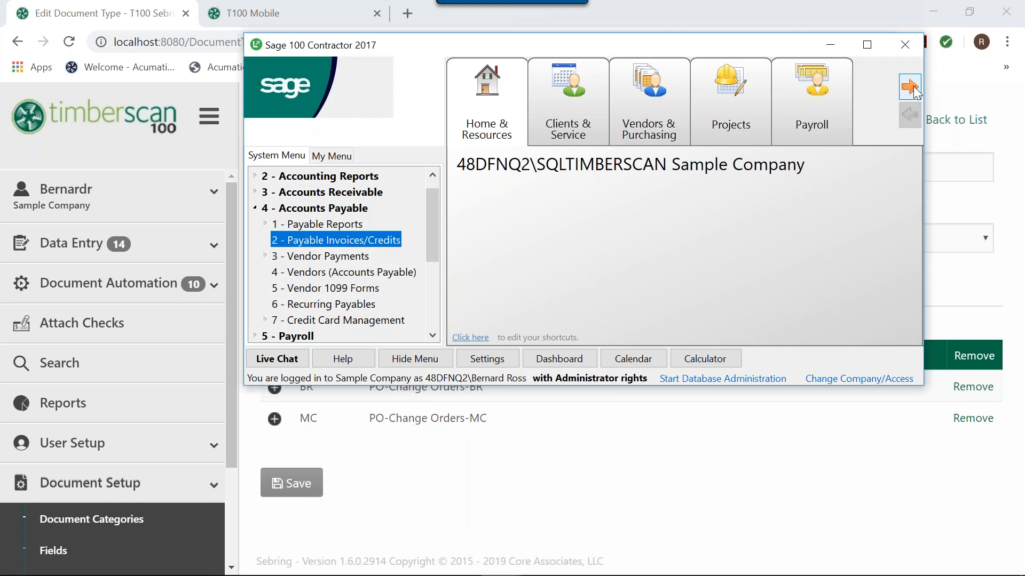
pyautogui.click(757, 123)
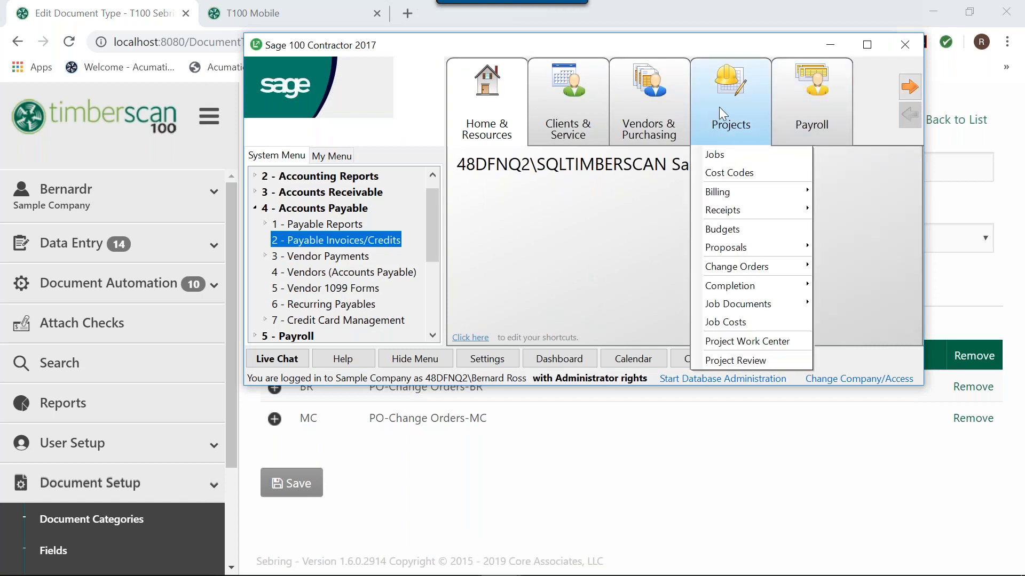
pyautogui.click(714, 155)
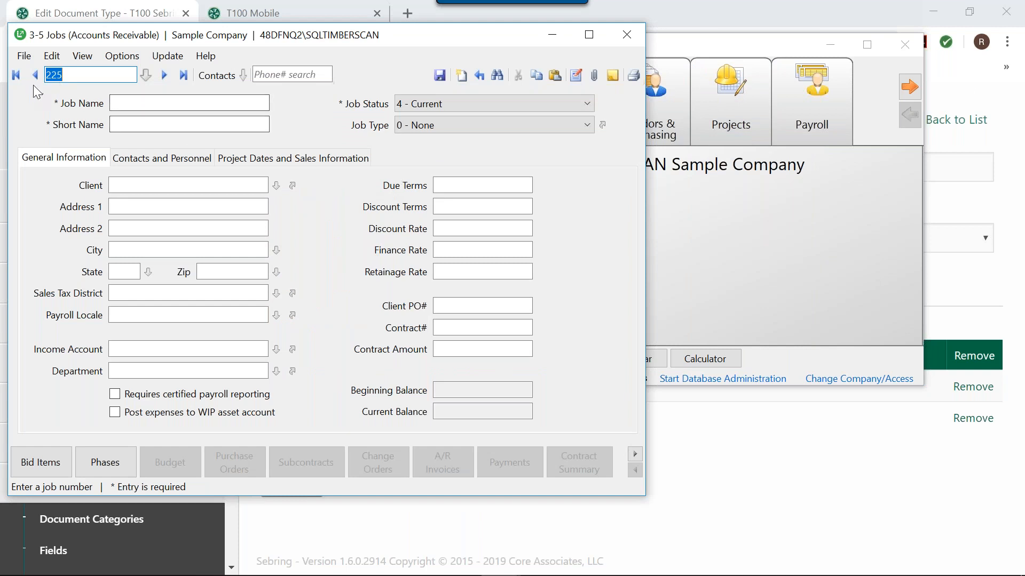
pyautogui.click(16, 75)
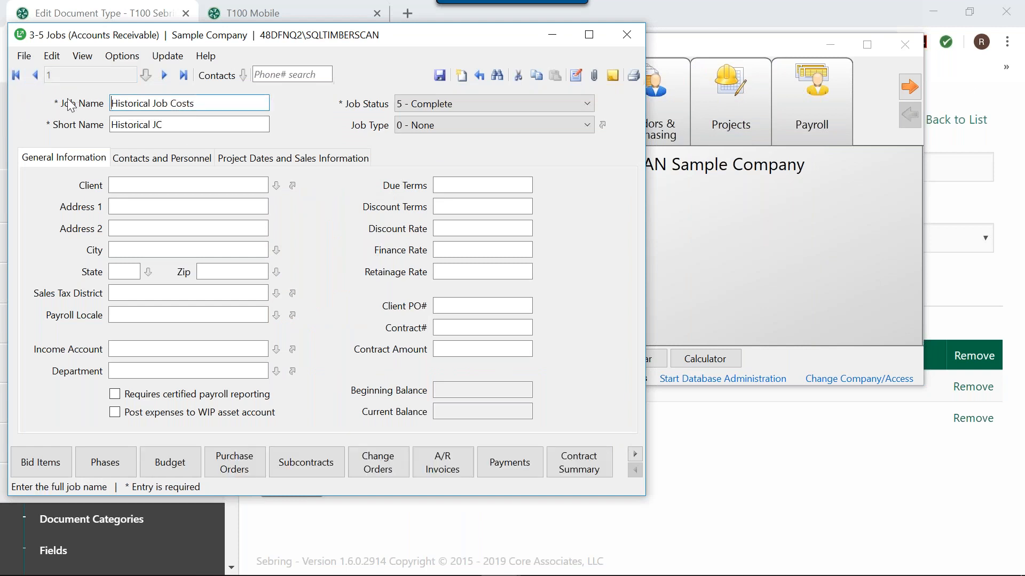
pyautogui.click(164, 75)
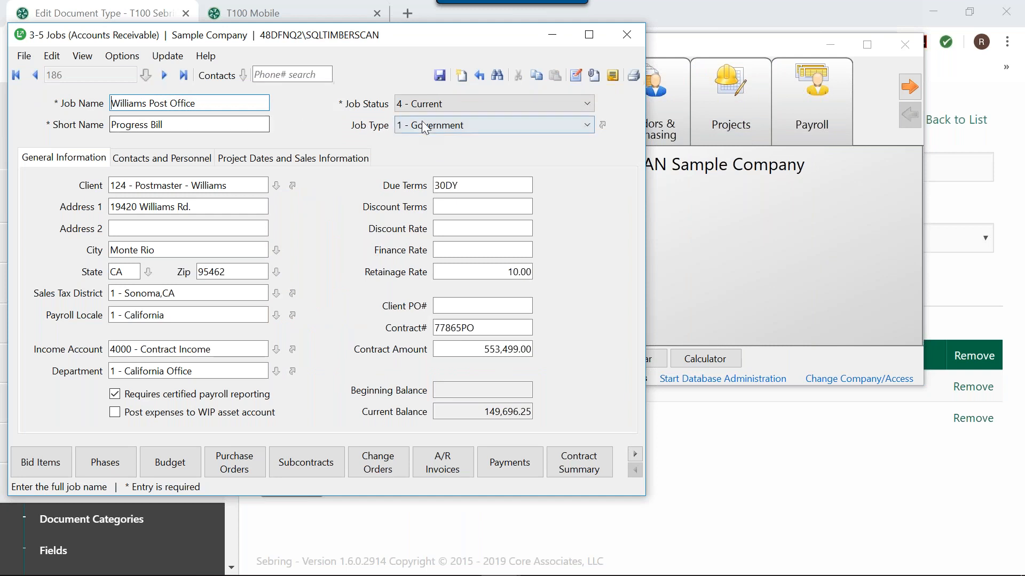
# Step: List the attachments of job 186 and view its Change Order and Drawings documents
pyautogui.click(595, 76)
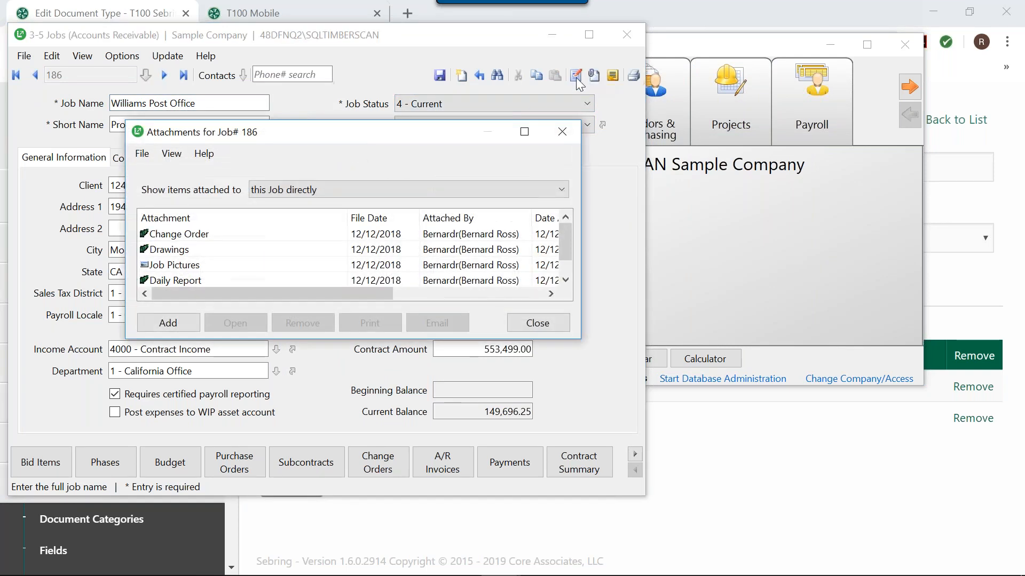
pyautogui.doubleClick(223, 236)
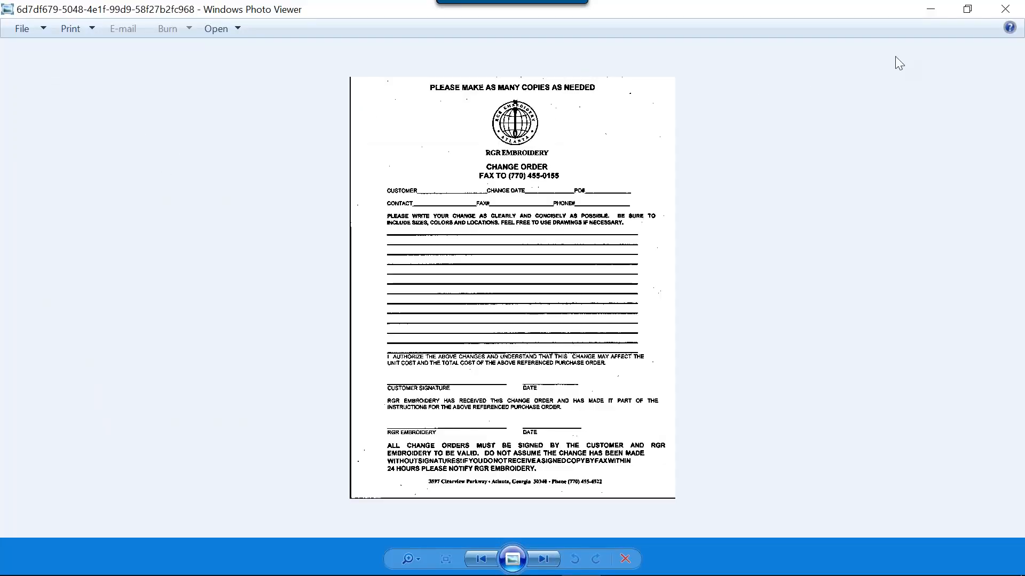
pyautogui.click(1006, 9)
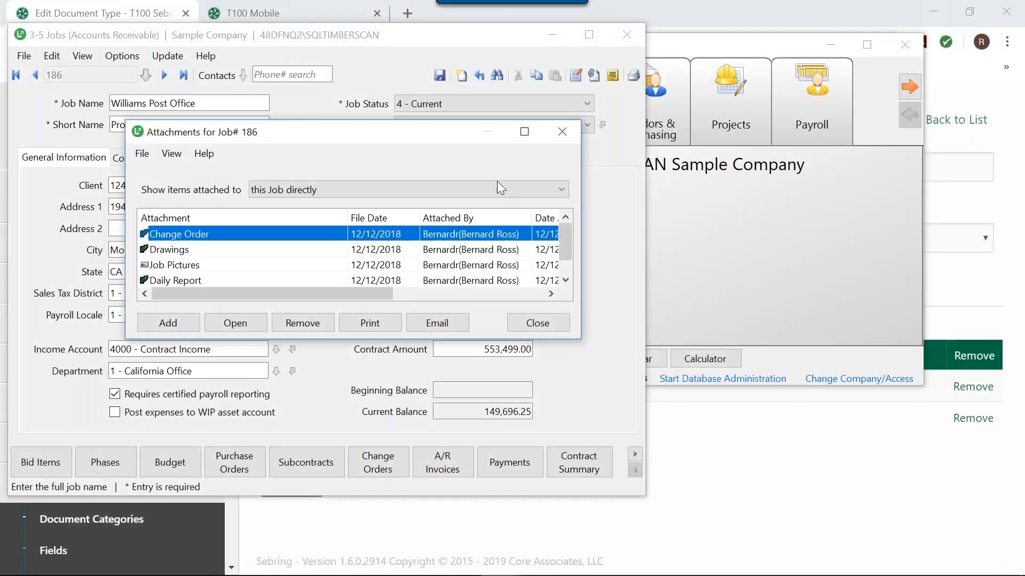
pyautogui.doubleClick(172, 254)
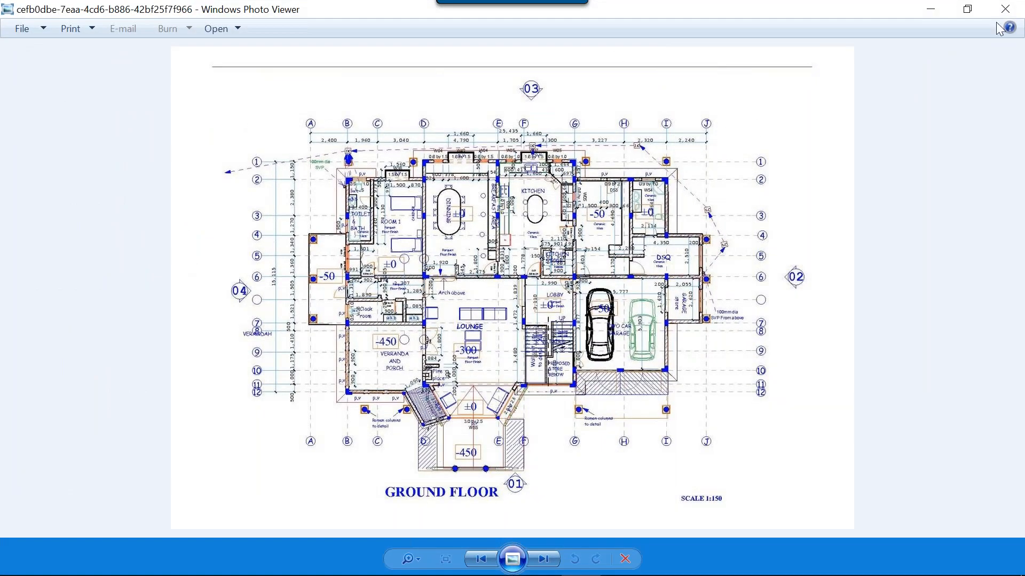
pyautogui.click(1006, 10)
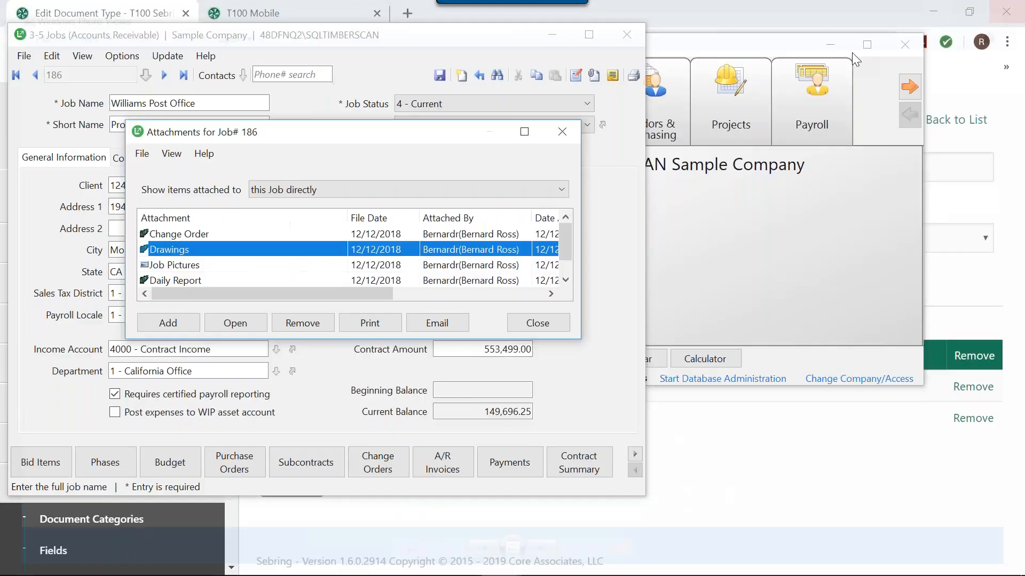
# Step: View the Job Pictures and Daily Report attachments of job 186, closing each after viewing
pyautogui.click(207, 262)
pyautogui.click(210, 261)
pyautogui.doubleClick(229, 264)
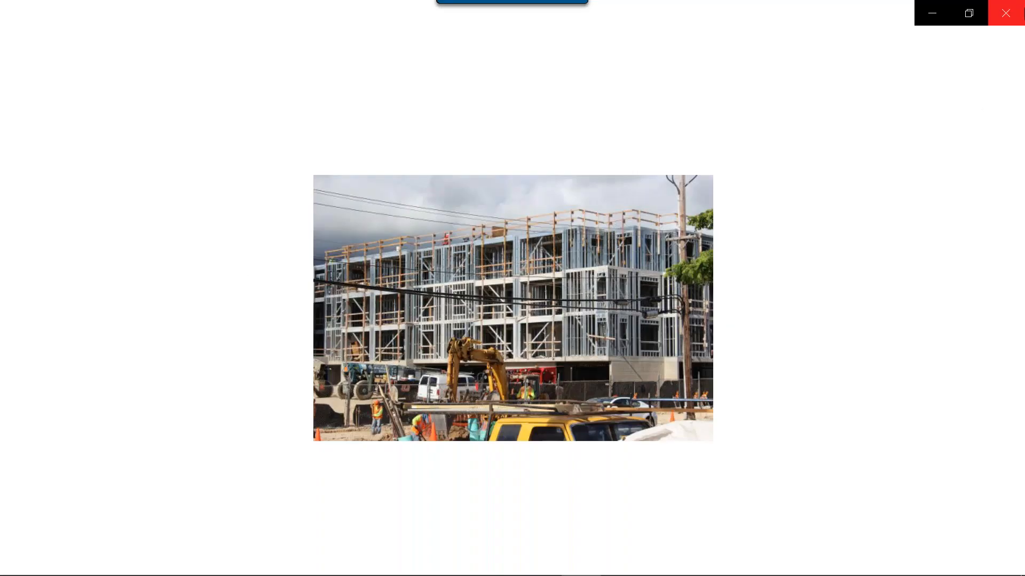
pyautogui.click(1005, 13)
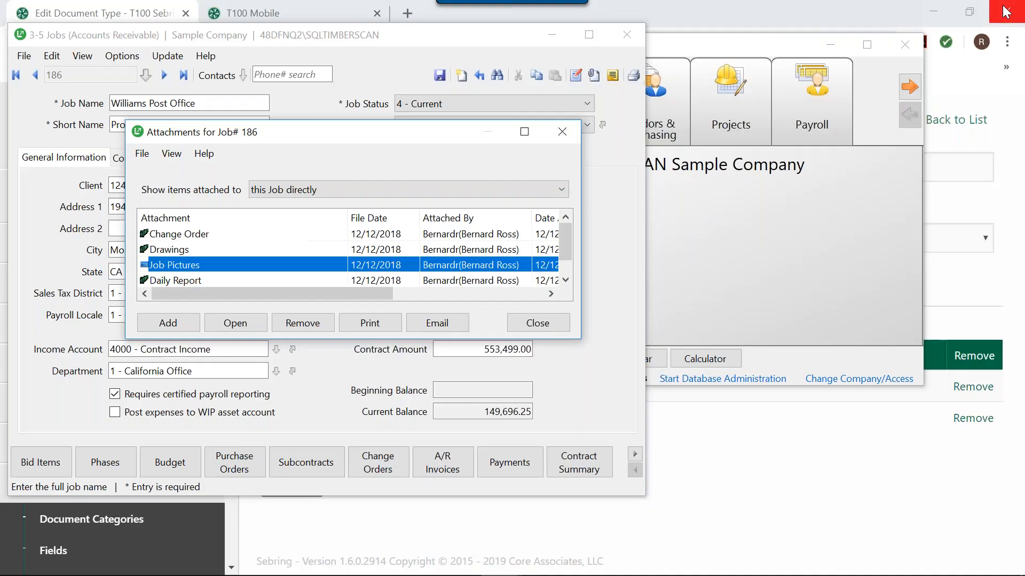
pyautogui.doubleClick(225, 279)
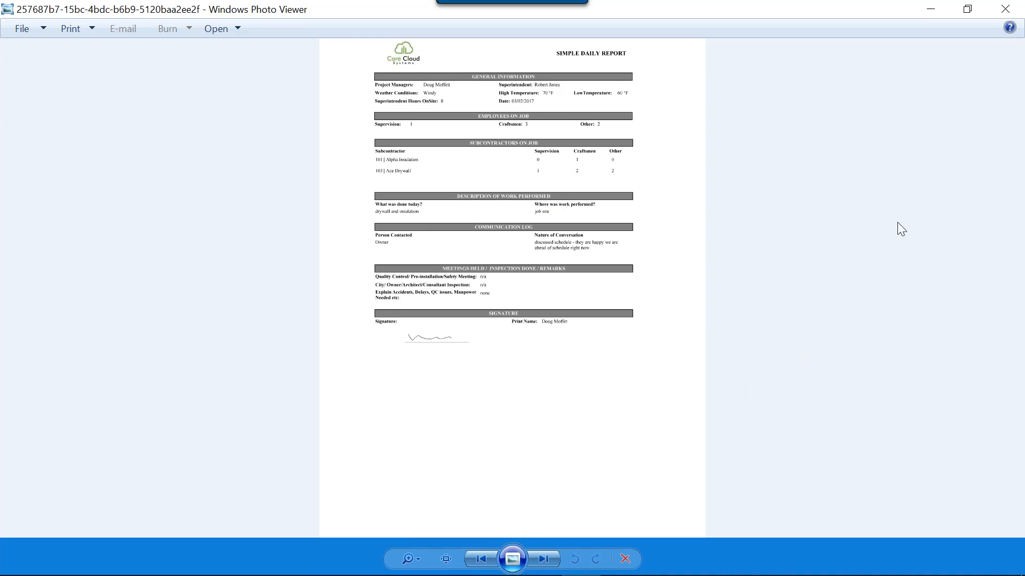
pyautogui.click(1005, 9)
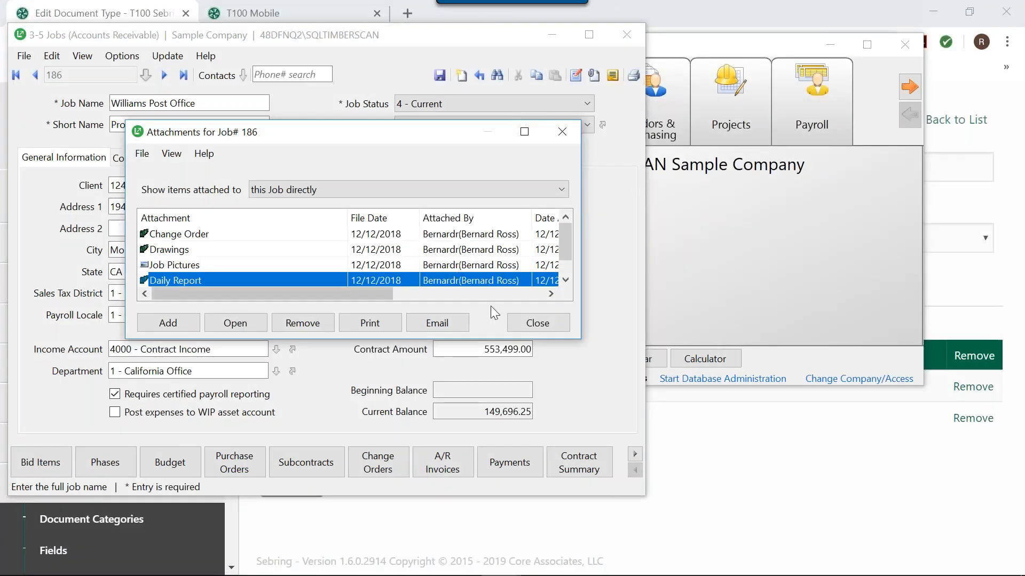
# Step: Check the rest of the job's attachment list, close the attachments and the job record, and return to TimberScan 100
pyautogui.click(565, 280)
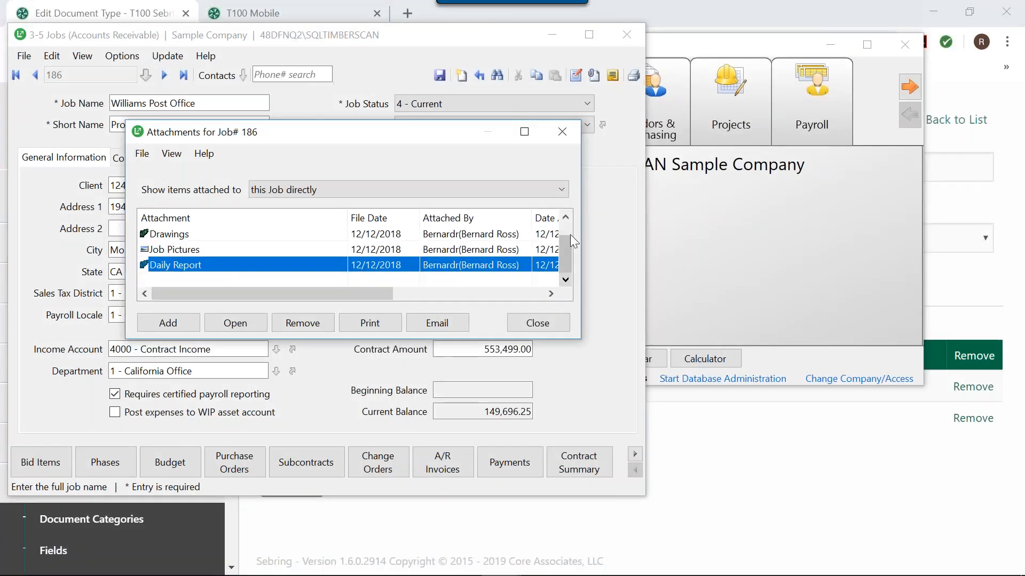
pyautogui.click(565, 217)
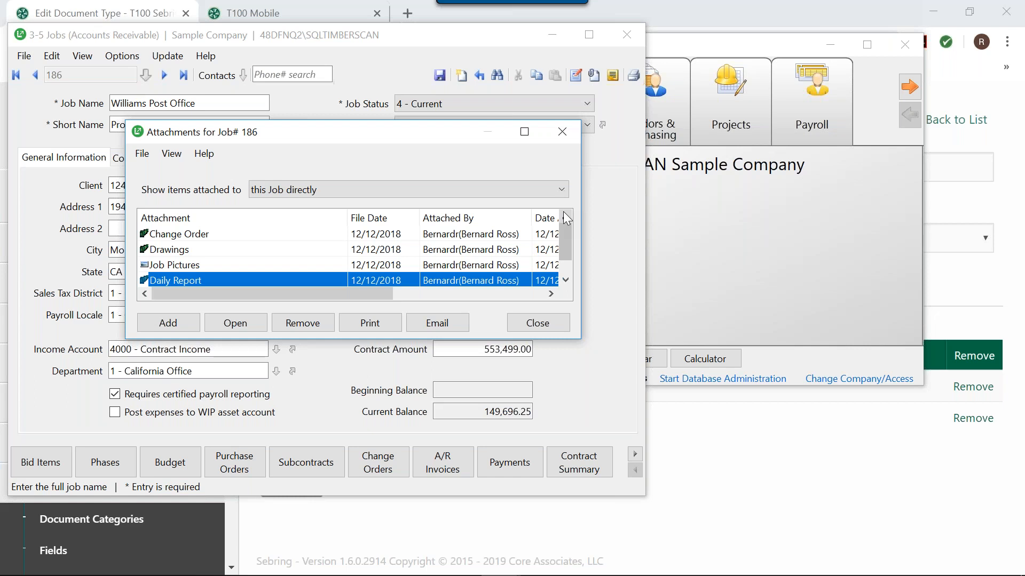
pyautogui.click(561, 129)
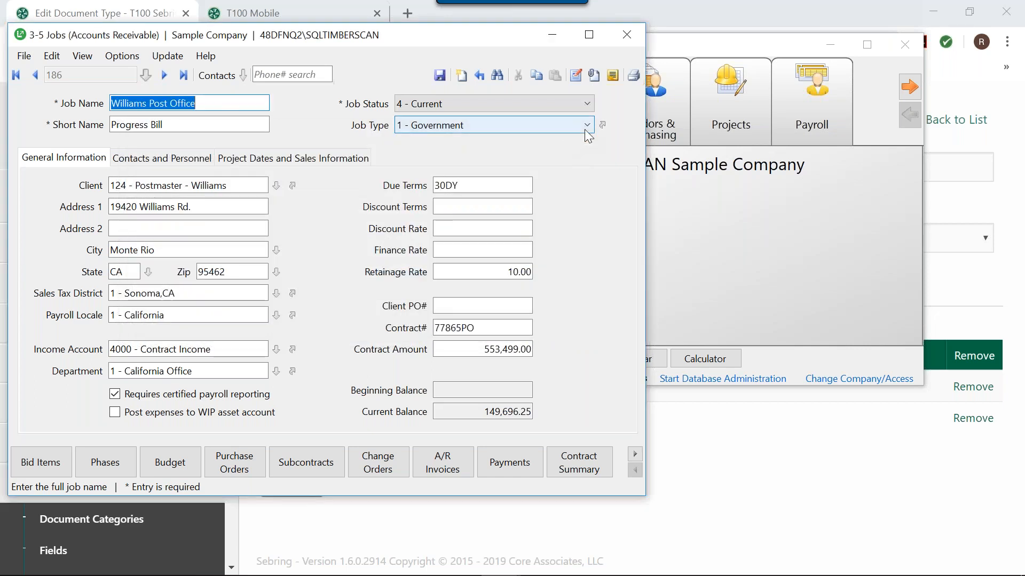
pyautogui.click(627, 35)
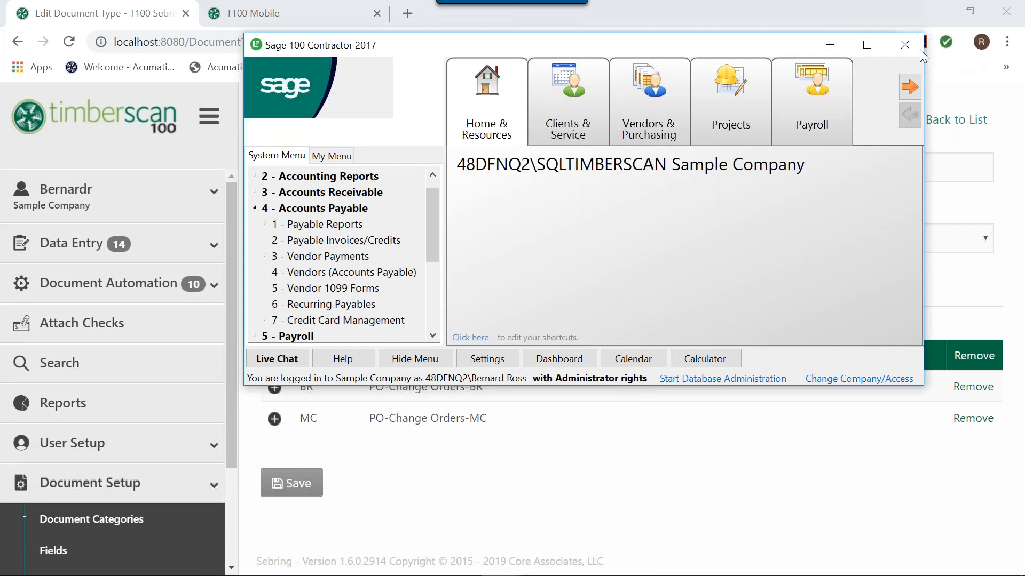
pyautogui.click(835, 43)
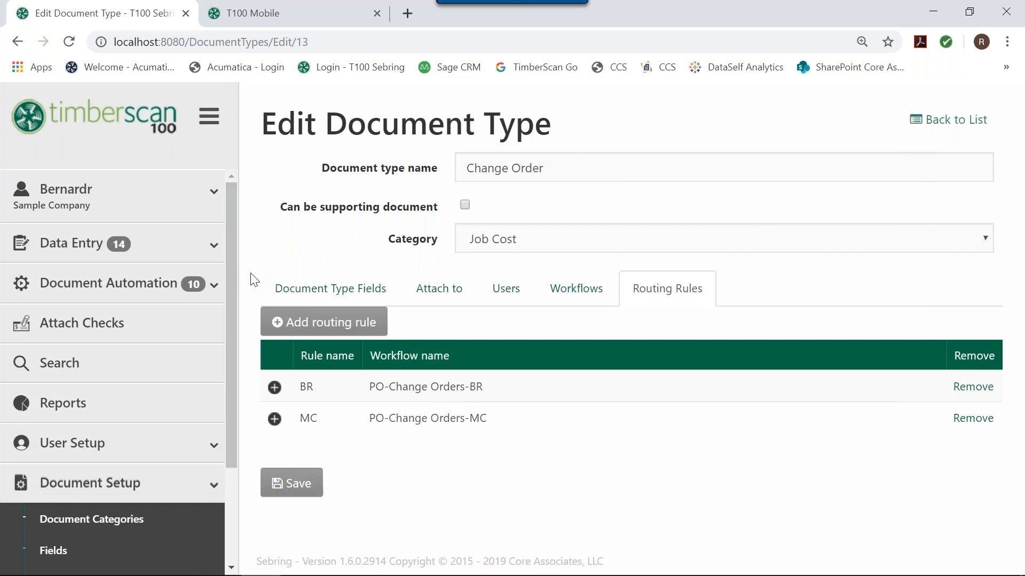
# Step: In Acquire, choose the DataEntry group and the Document image type, then browse for files to upload and cancel the selection
pyautogui.click(42, 255)
pyautogui.click(66, 283)
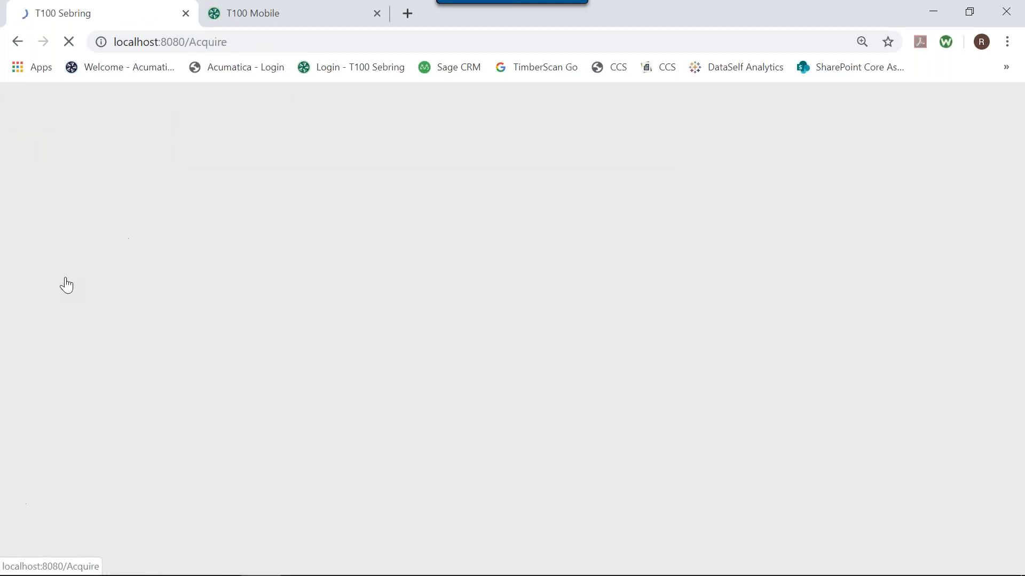
pyautogui.click(607, 118)
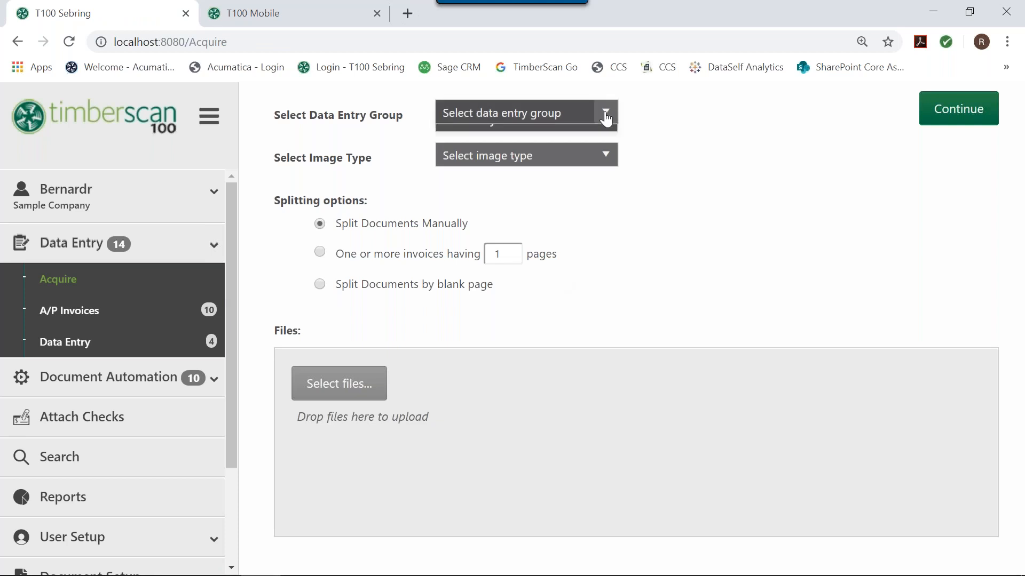
pyautogui.click(533, 165)
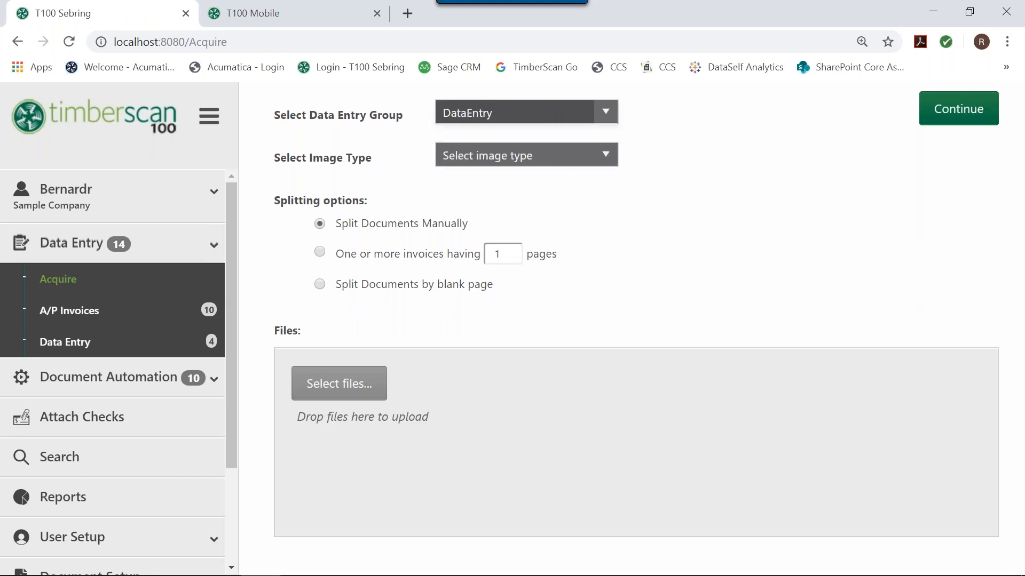
pyautogui.click(600, 165)
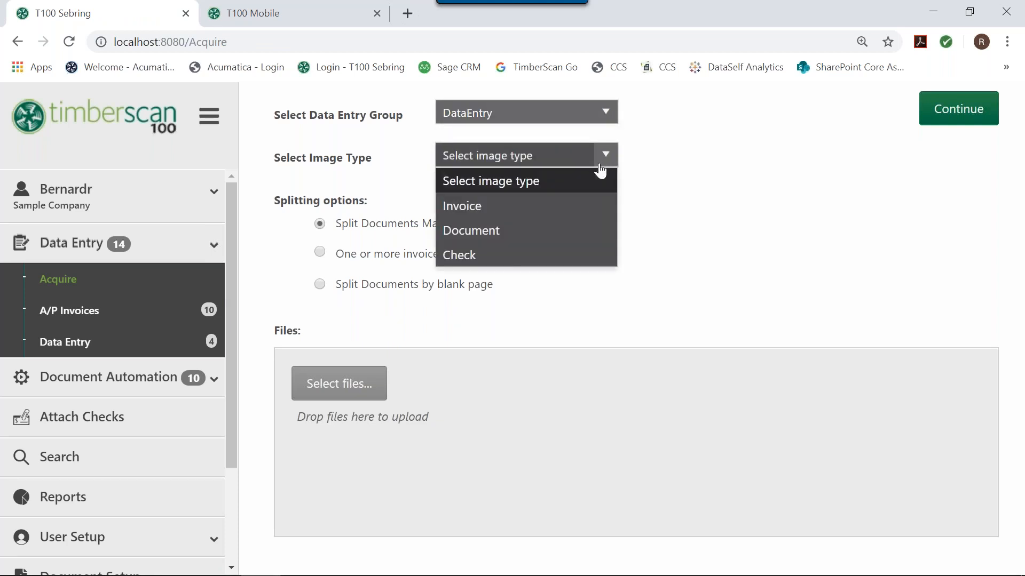
pyautogui.click(539, 234)
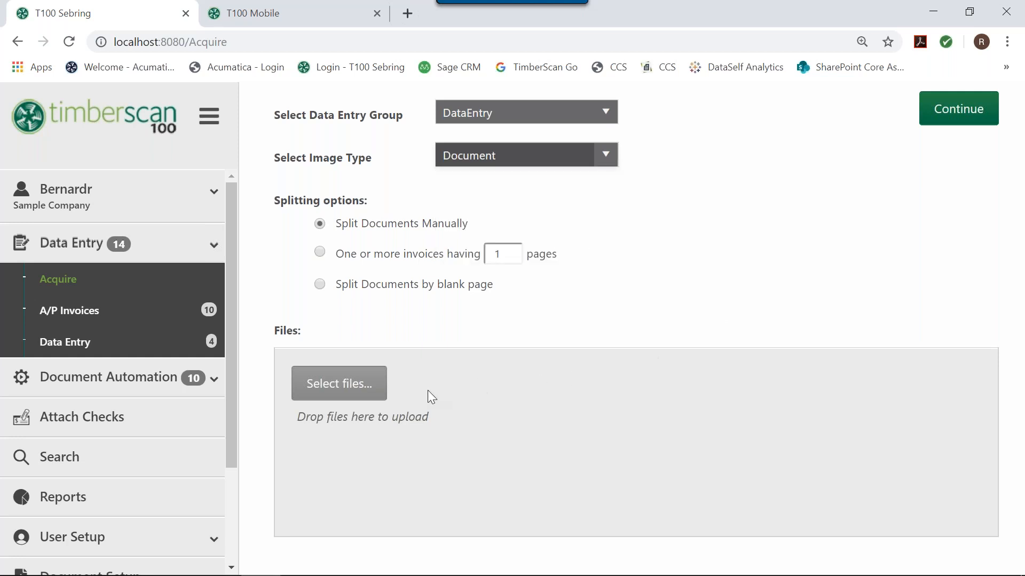
pyautogui.click(331, 393)
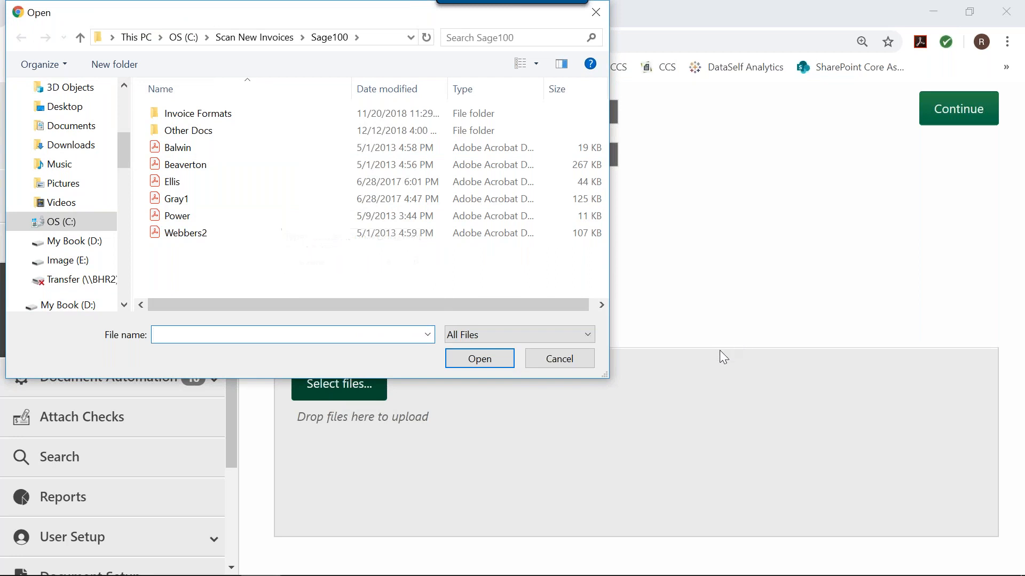
pyautogui.click(566, 361)
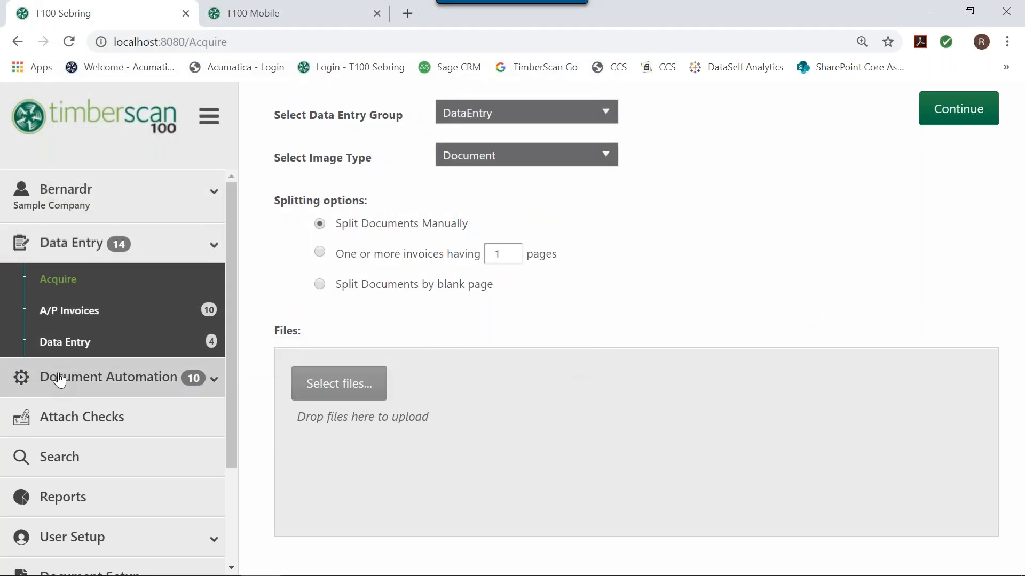
# Step: Open the Data Entry document queue and set the scanned W-9 form's document type to W9
pyautogui.click(81, 345)
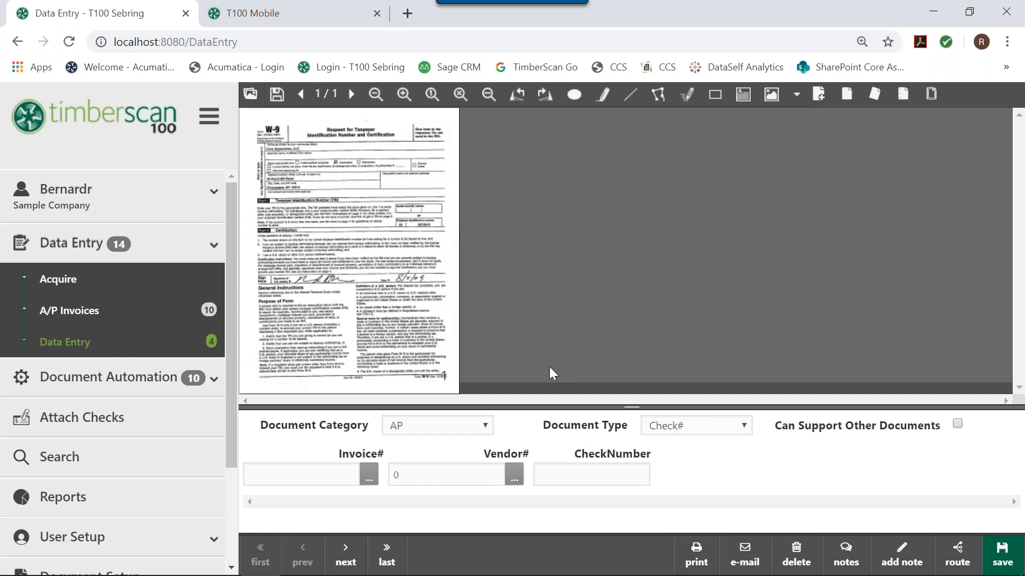
pyautogui.click(748, 425)
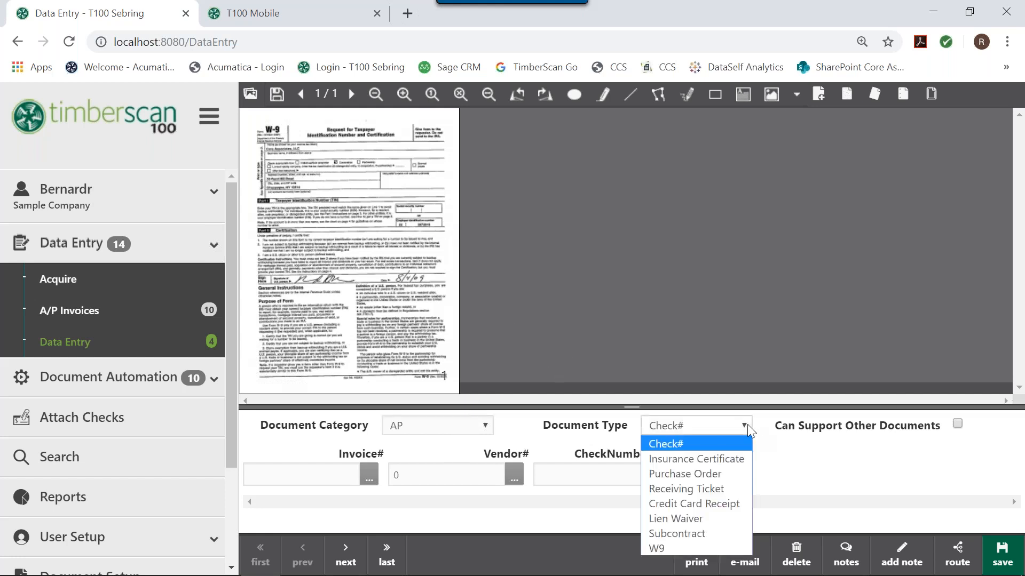
pyautogui.click(690, 549)
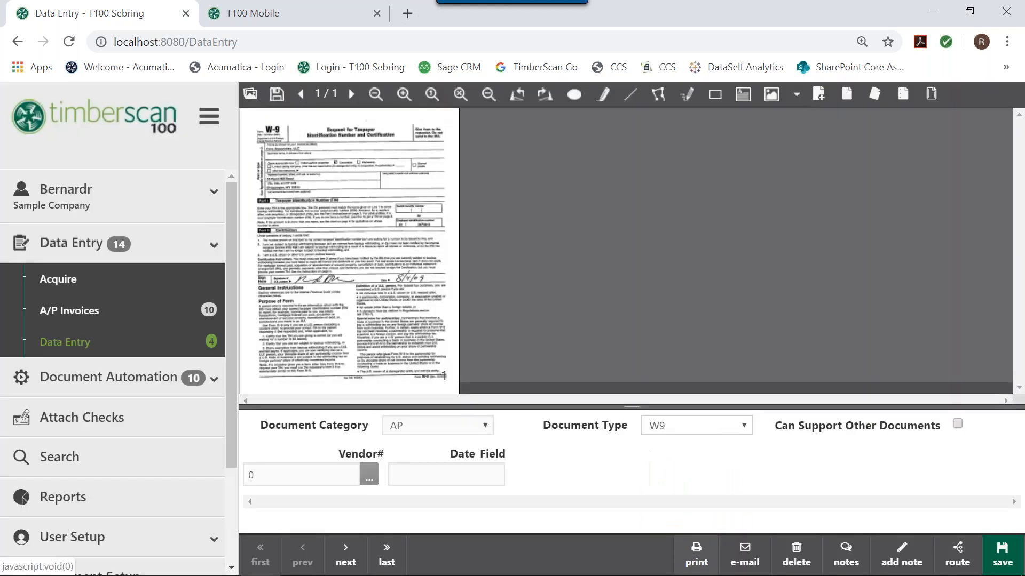
# Step: Index the W-9 with vendor 2, Gray Heating & Cooling, and the date 7/18/2019, and save the document
pyautogui.click(369, 478)
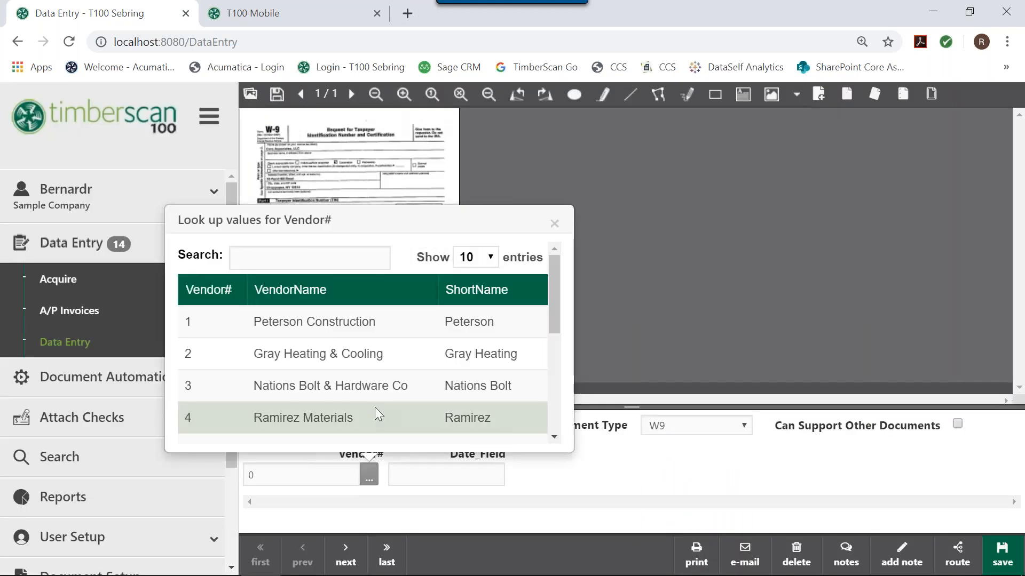
pyautogui.click(357, 354)
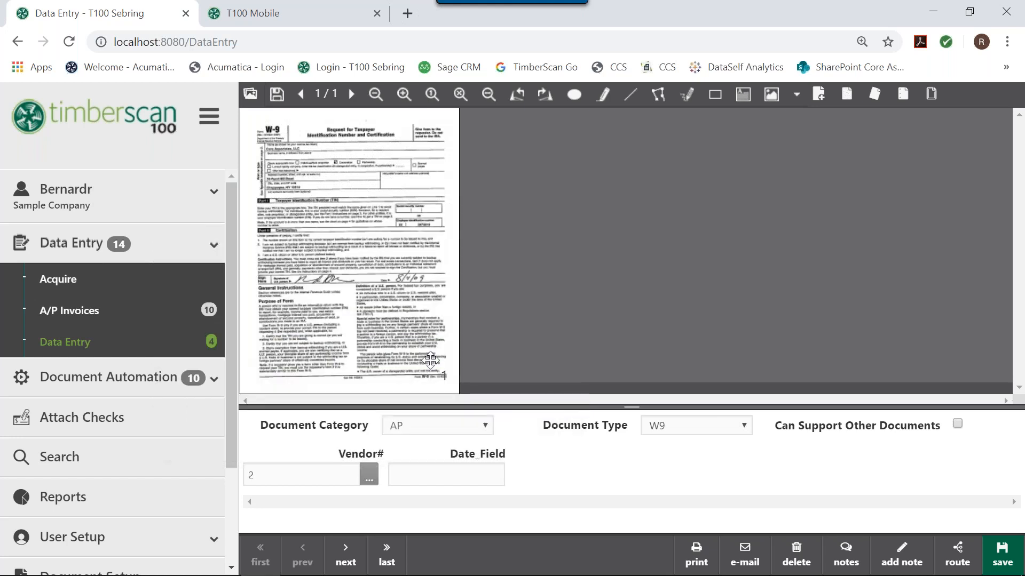
pyautogui.click(442, 473)
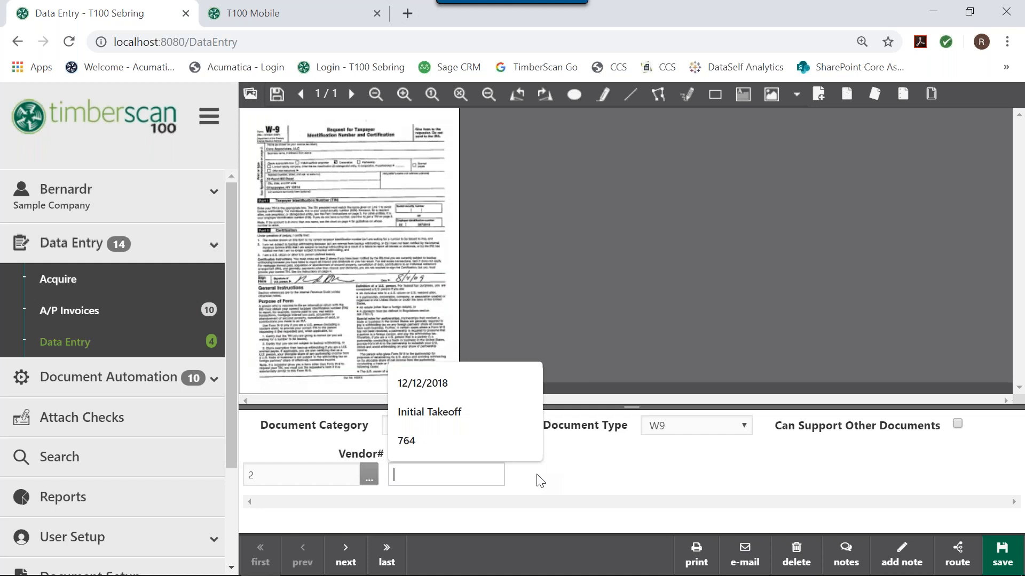
pyautogui.write('7/18/2019')
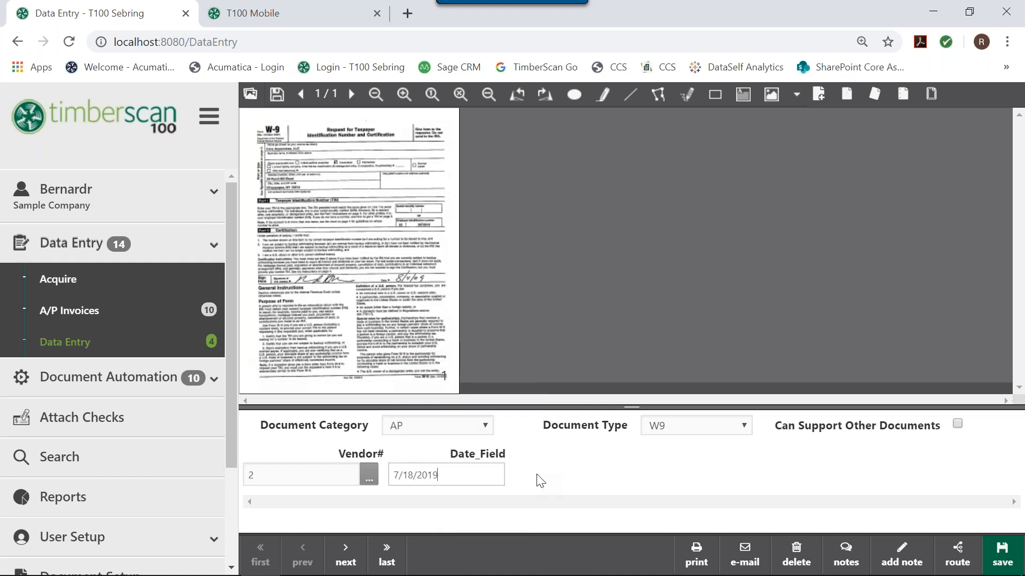
pyautogui.click(1002, 567)
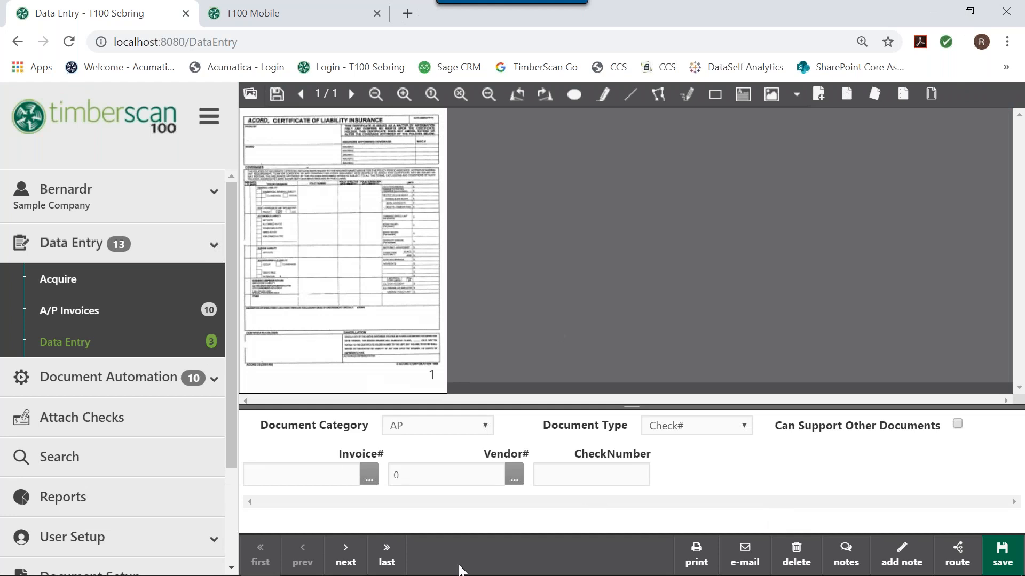
# Step: Switch to the Sage 100 Contractor 2017 main window
pyautogui.moveTo(458, 574)
pyautogui.moveTo(500, 569)
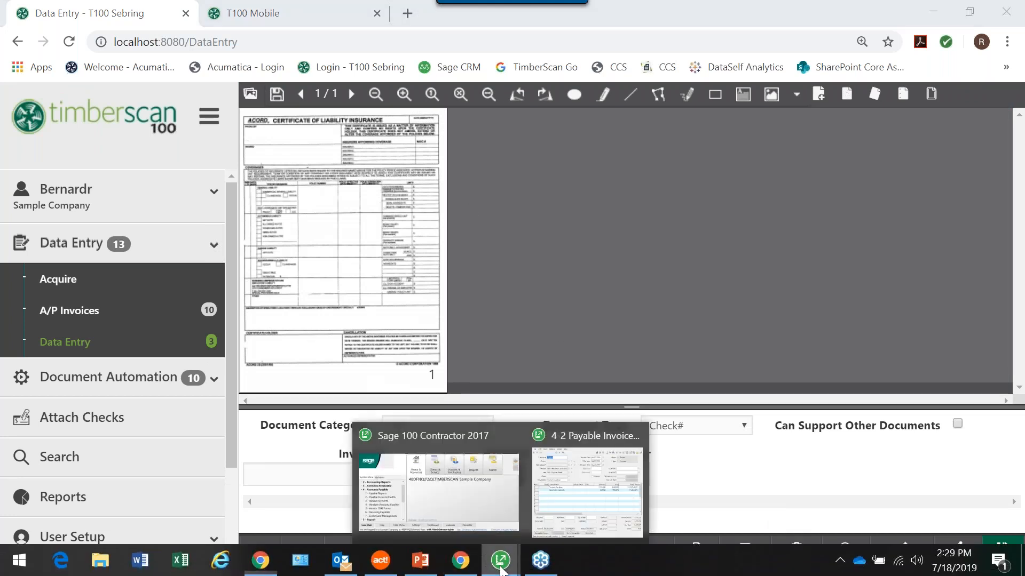
pyautogui.click(485, 508)
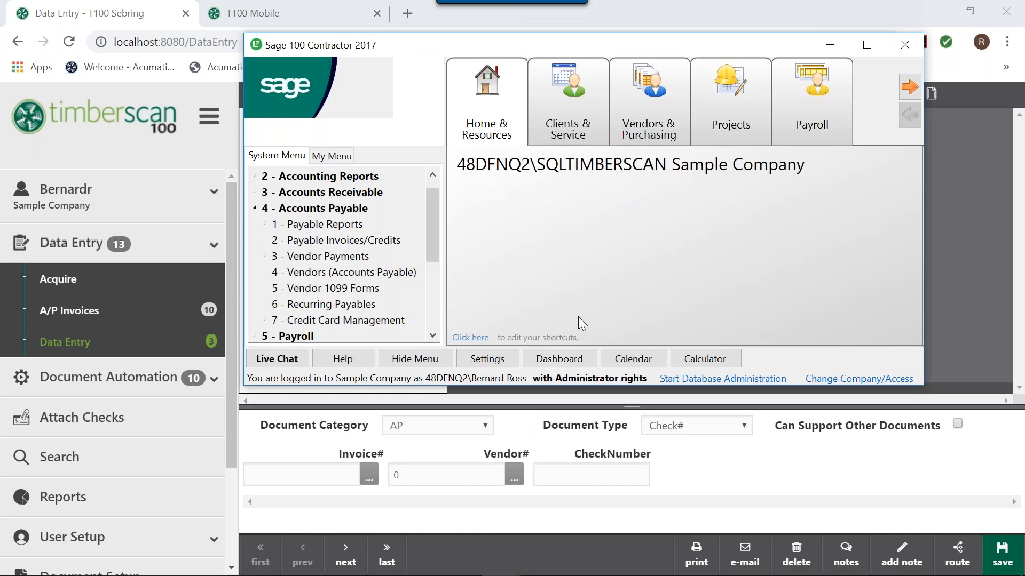
pyautogui.moveTo(682, 110)
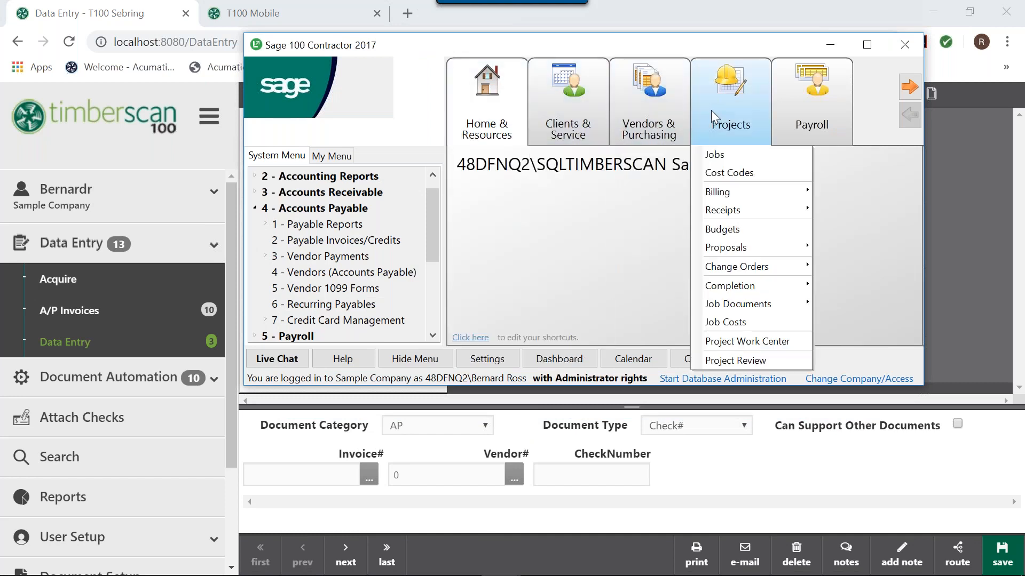
pyautogui.click(715, 155)
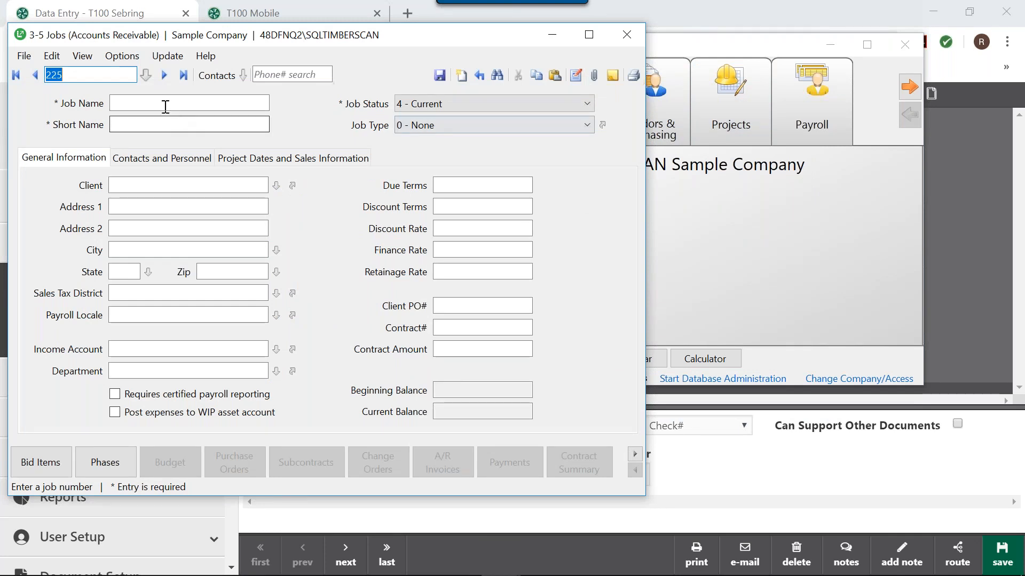
pyautogui.click(626, 41)
# Step: Open the Accounts Payable vendor records and go to the second vendor, Gray Heating & Cooling
pyautogui.moveTo(588, 121)
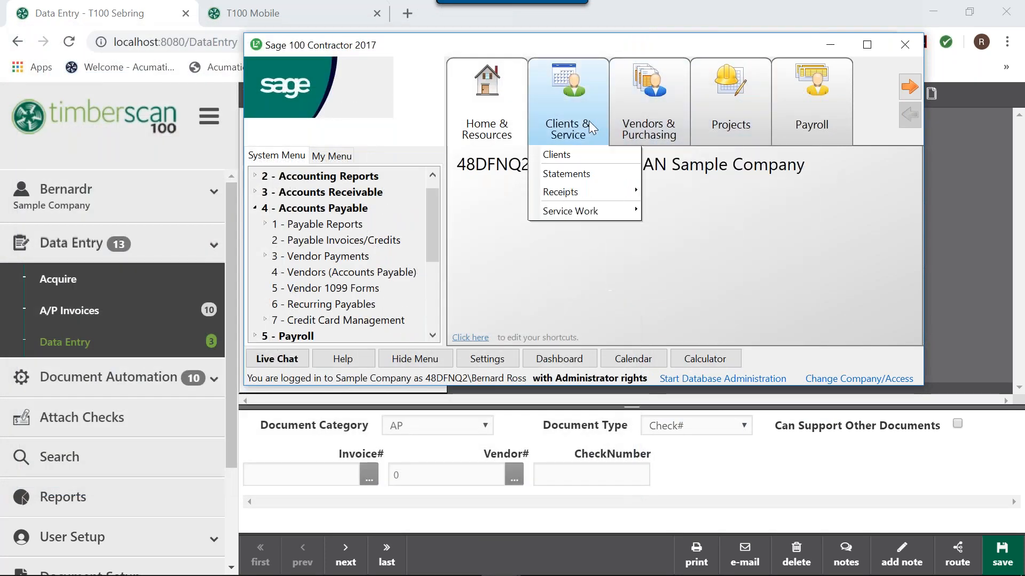
pyautogui.click(629, 111)
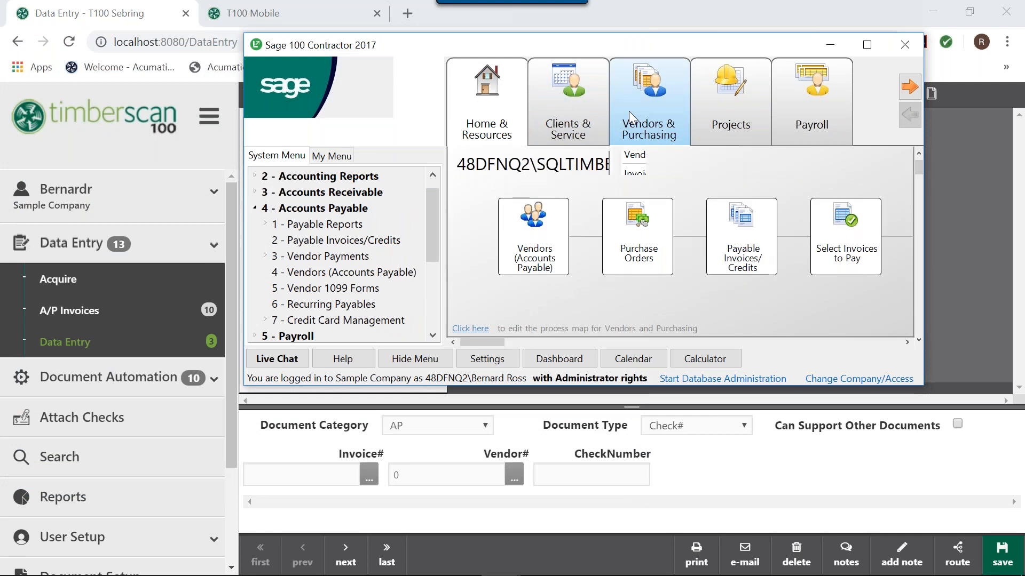
pyautogui.click(535, 249)
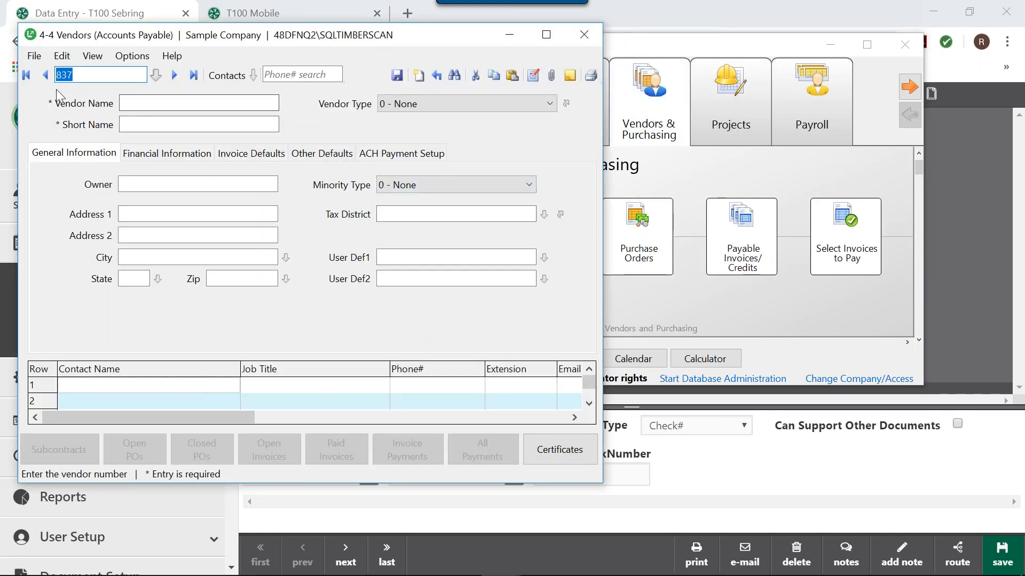
pyautogui.click(25, 77)
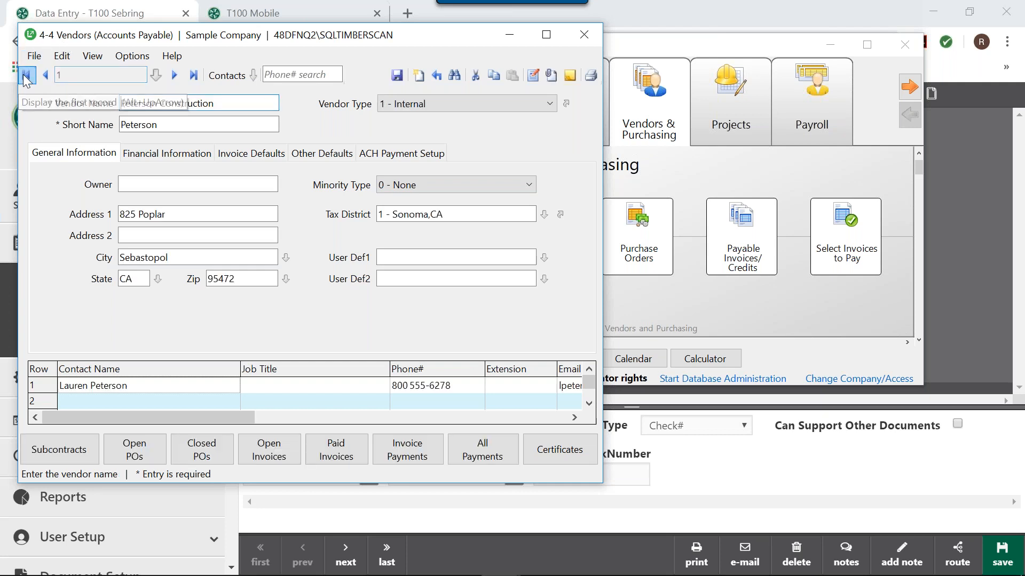
pyautogui.click(174, 75)
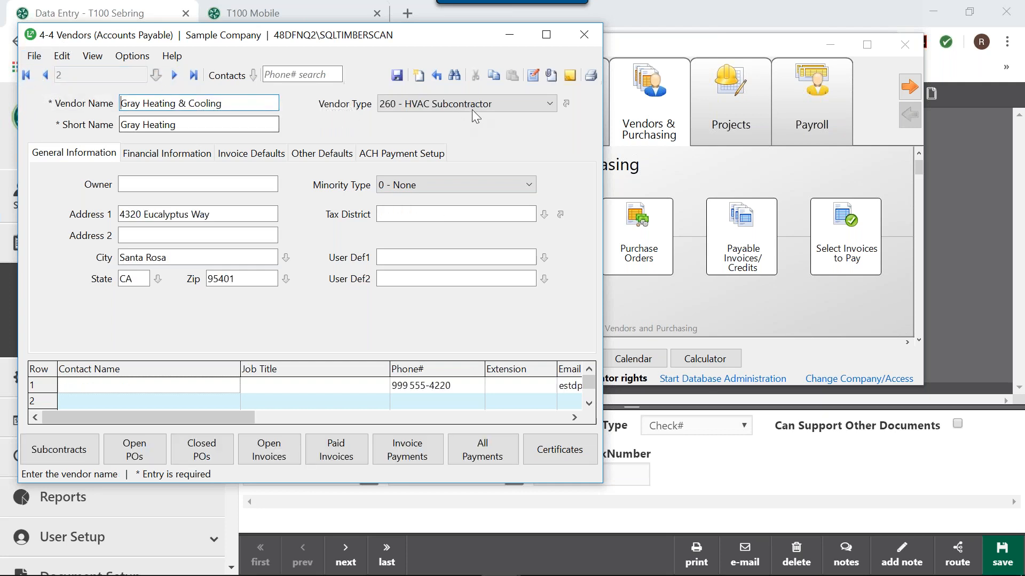
# Step: View the vendor's W9 attachment, close the image, attachment list and vendor record, and return to TimberScan 100
pyautogui.click(552, 76)
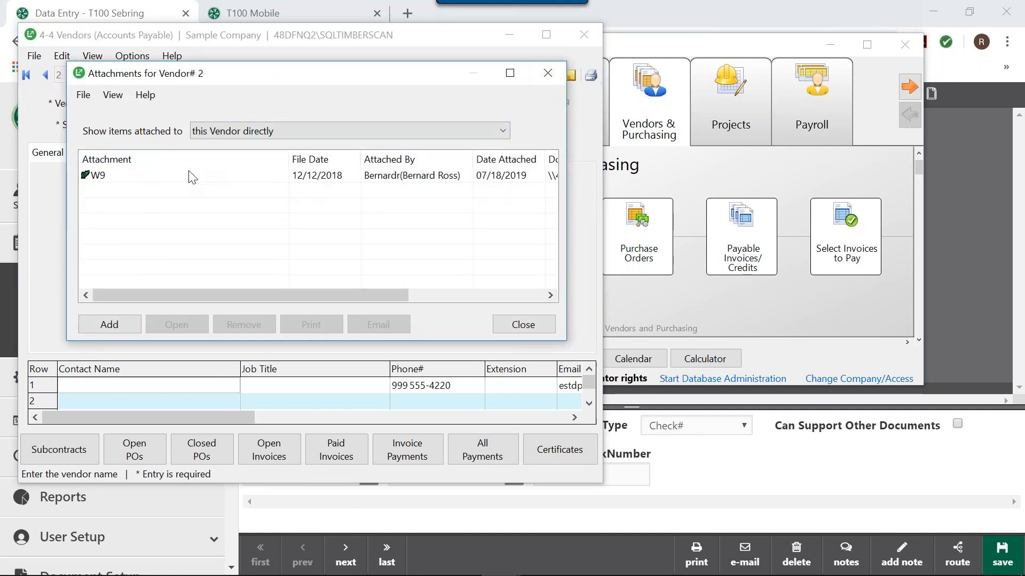
pyautogui.doubleClick(140, 178)
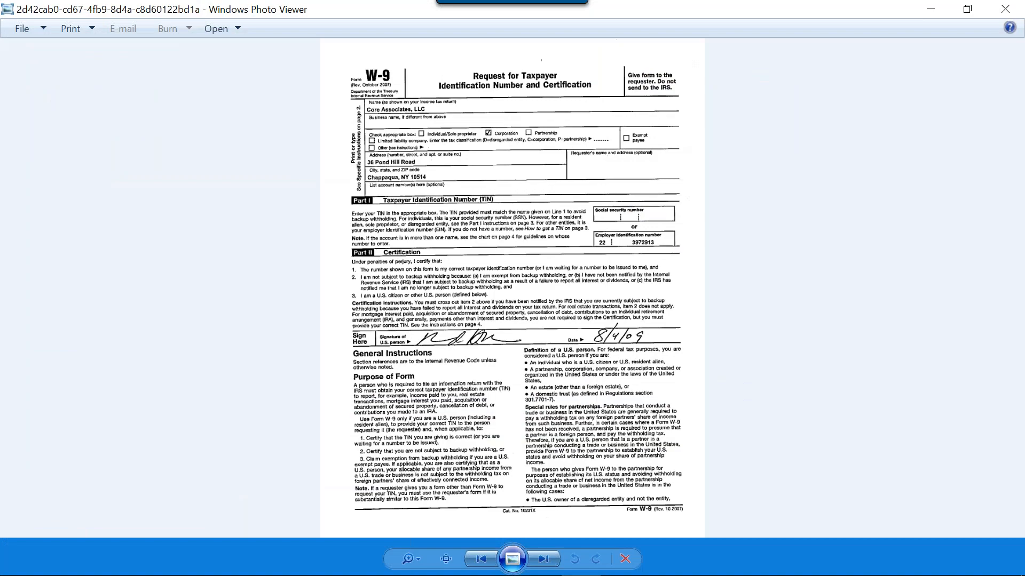
pyautogui.click(1005, 9)
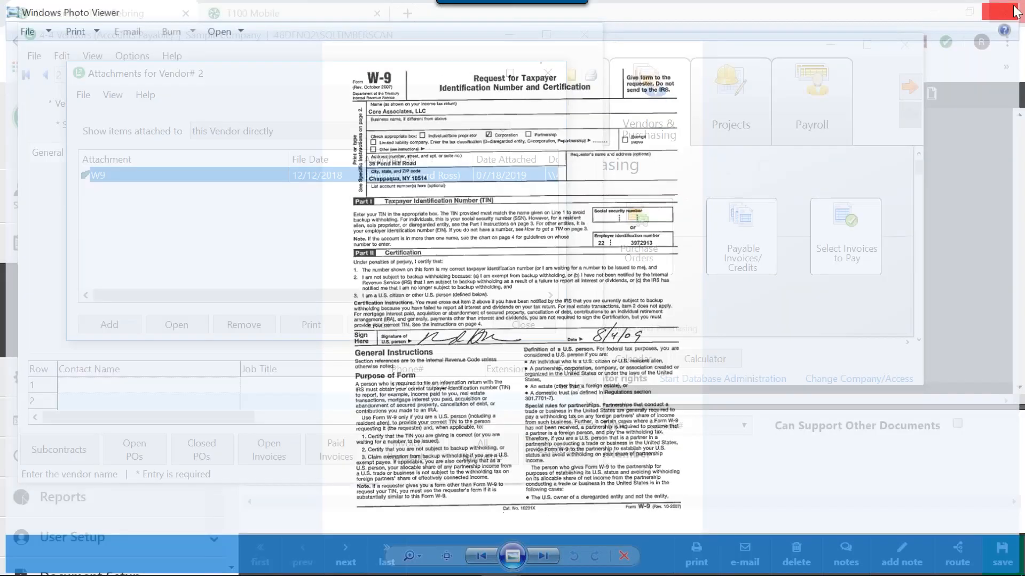
pyautogui.click(549, 73)
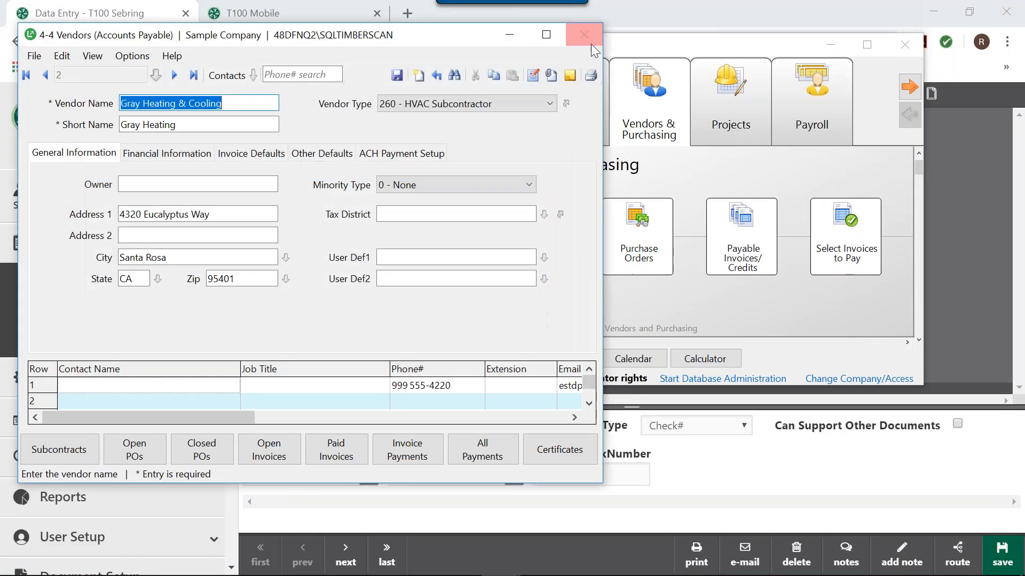
pyautogui.click(593, 45)
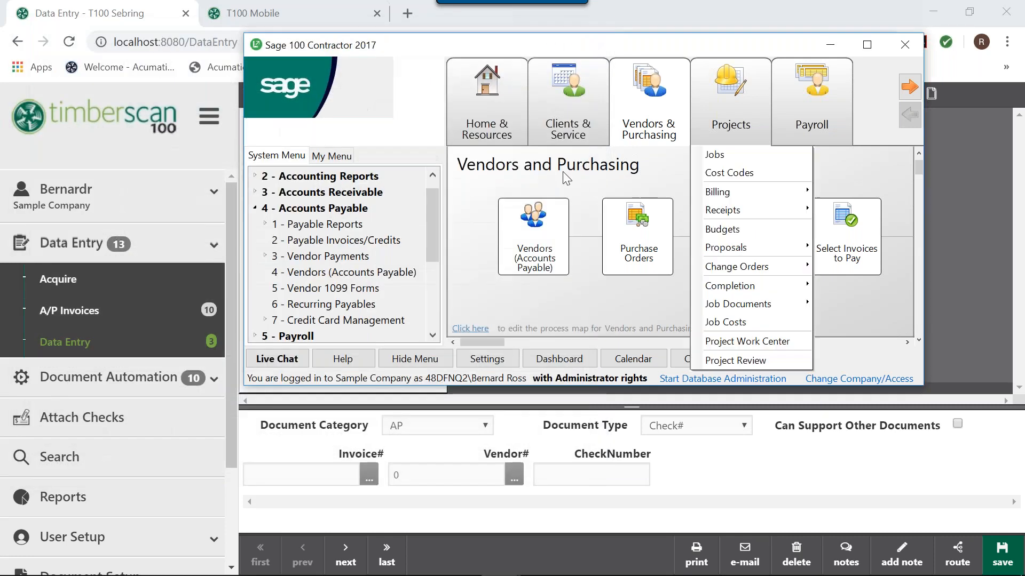
pyautogui.moveTo(853, 94)
pyautogui.click(830, 45)
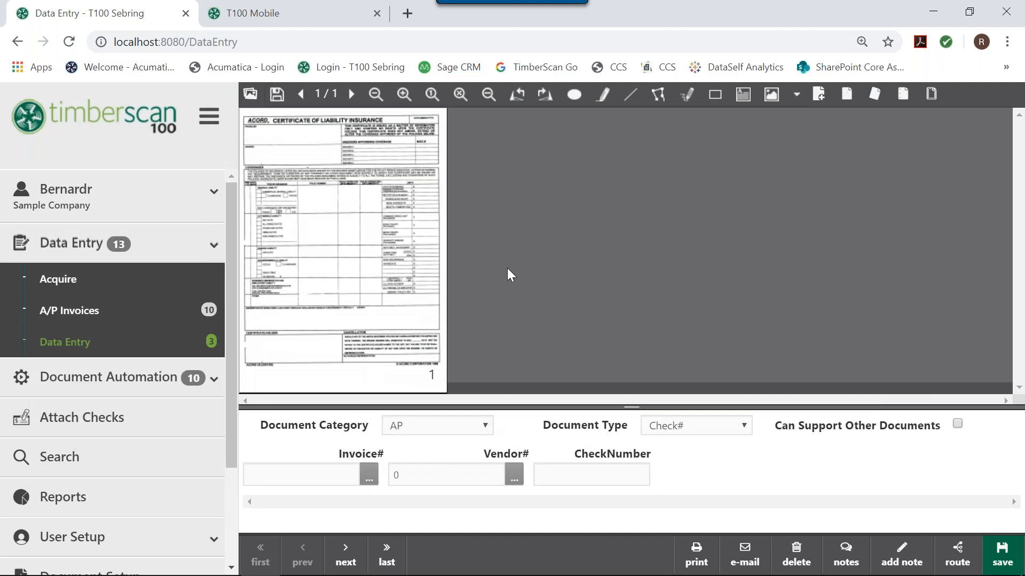
# Step: Open the Workflow Task Queue under Document Automation
pyautogui.click(109, 378)
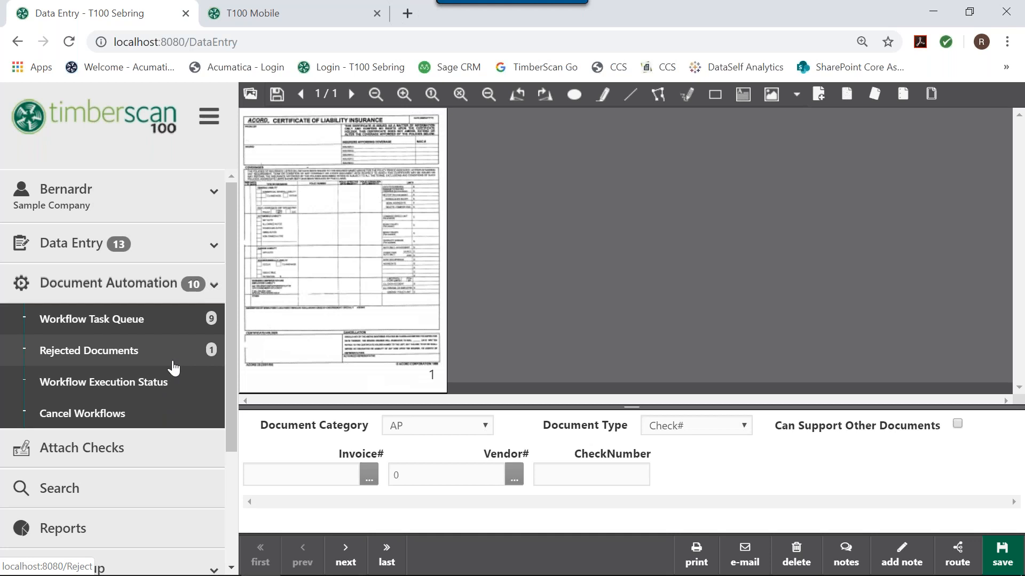
pyautogui.click(148, 332)
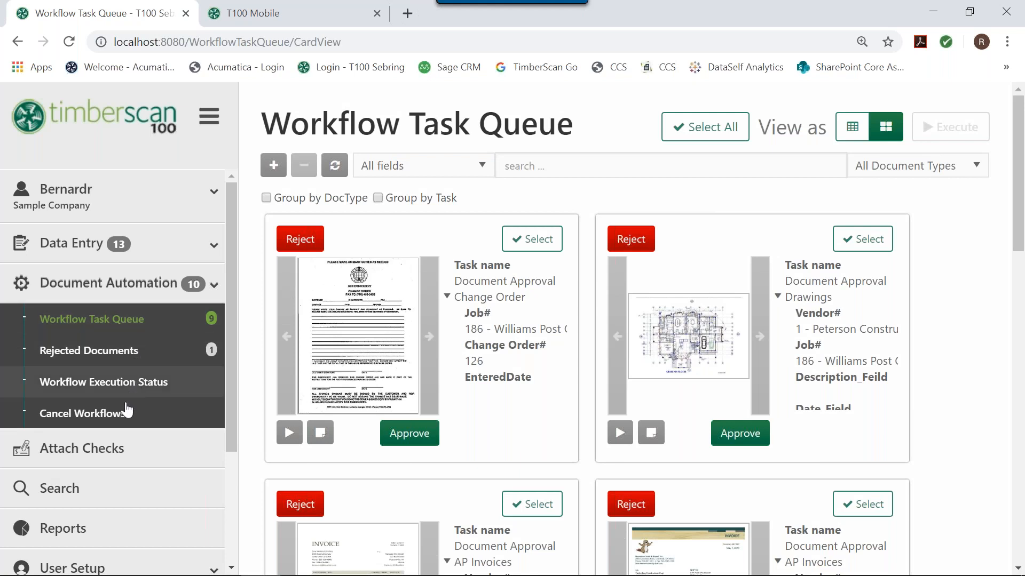
# Step: Return to the welcome page and open the Users list under User Setup
pyautogui.scroll(-3, 126, 490)
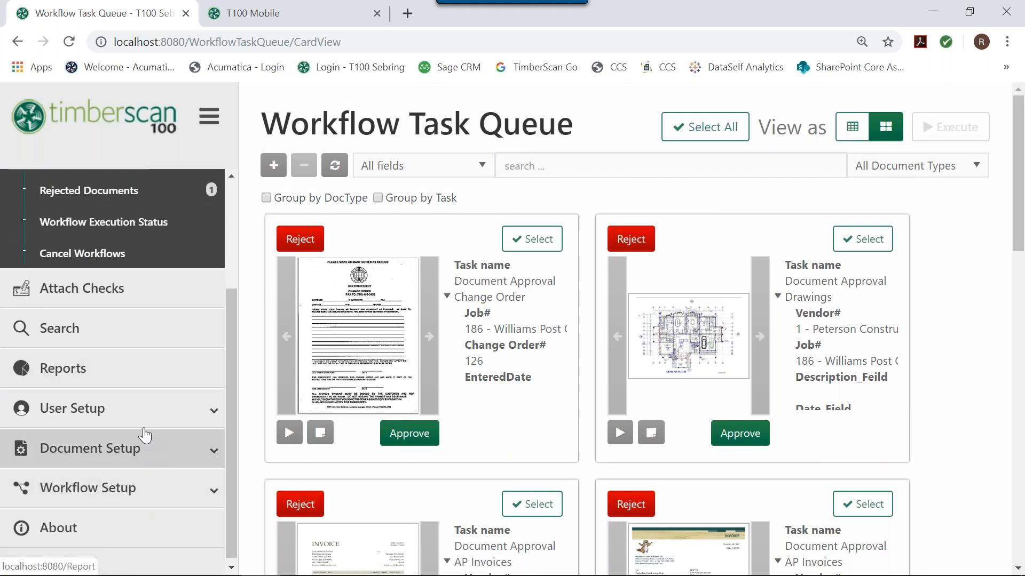
pyautogui.click(134, 422)
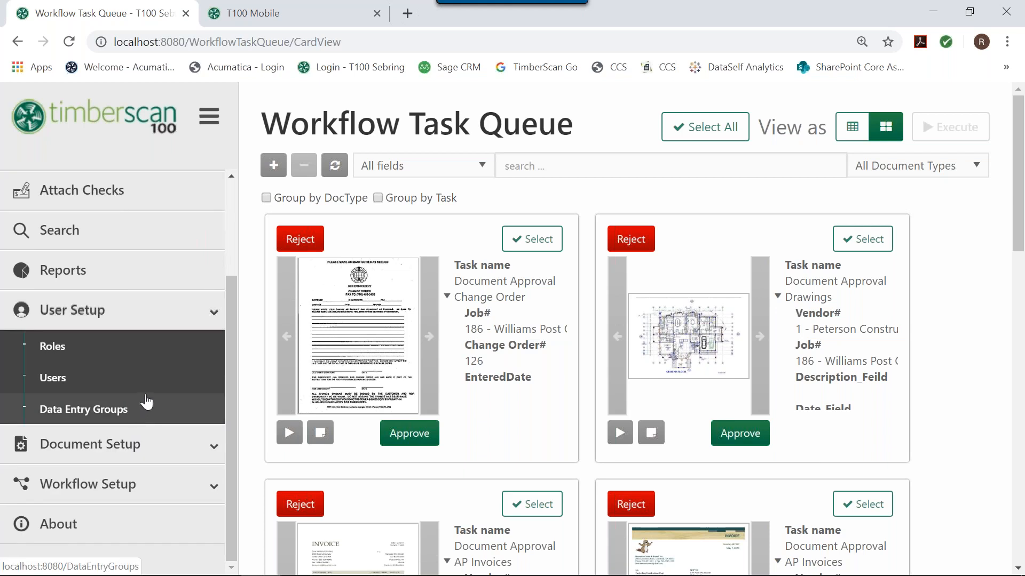
pyautogui.click(40, 114)
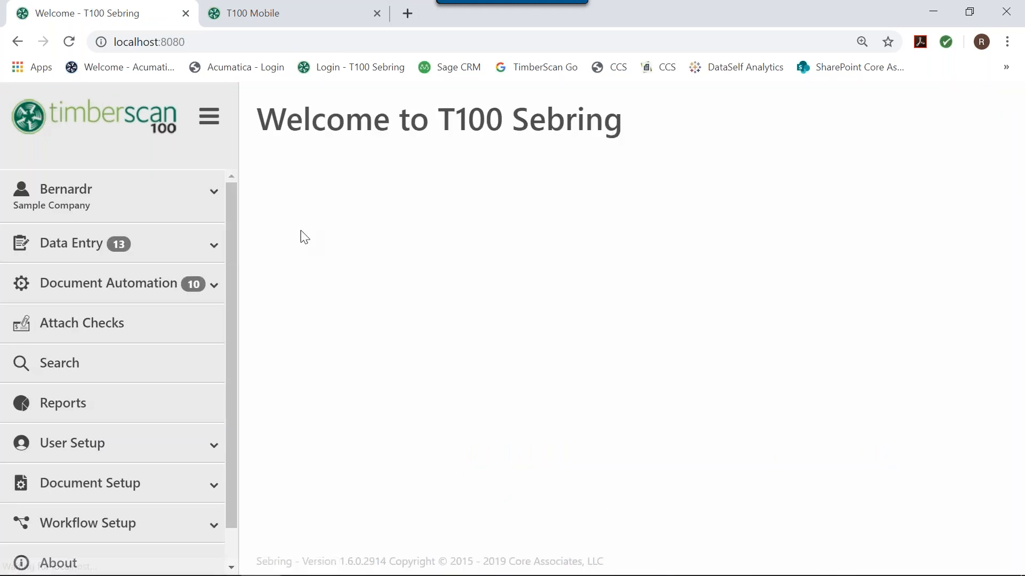
pyautogui.click(130, 451)
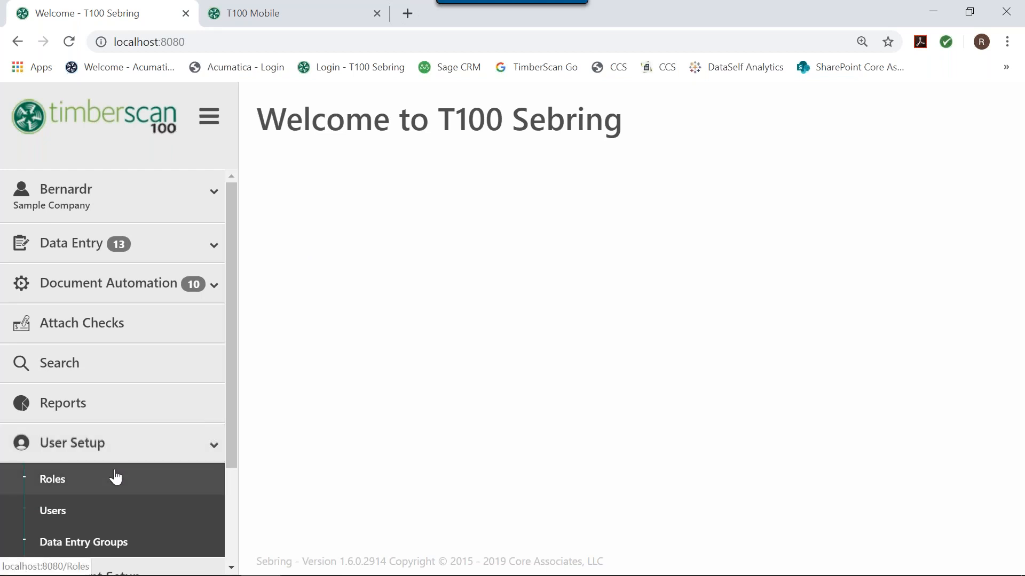
pyautogui.click(103, 509)
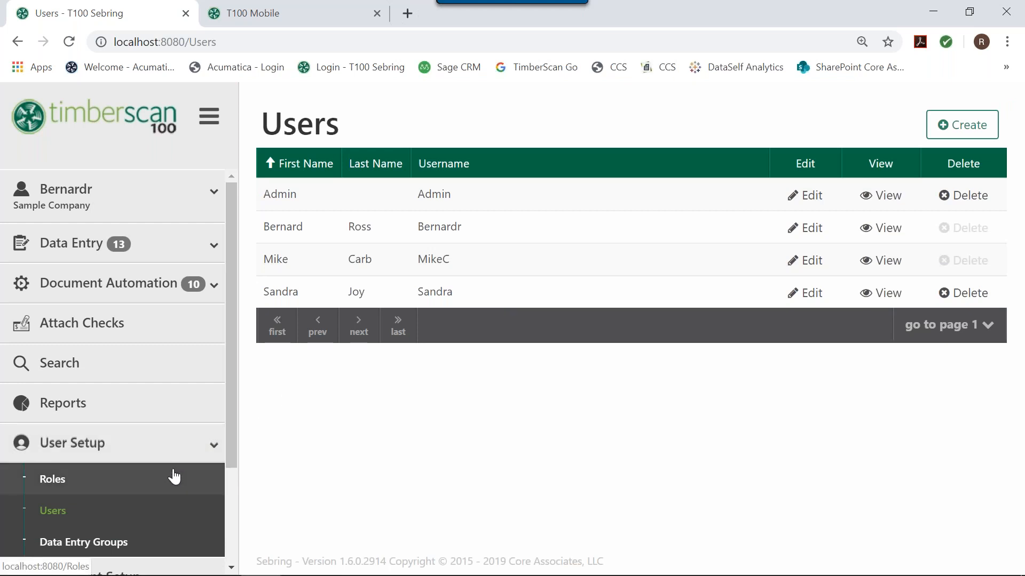
# Step: Open the Routing Rules in Workflow Setup, expand the BR rule's details and open that rule for editing
pyautogui.click(231, 570)
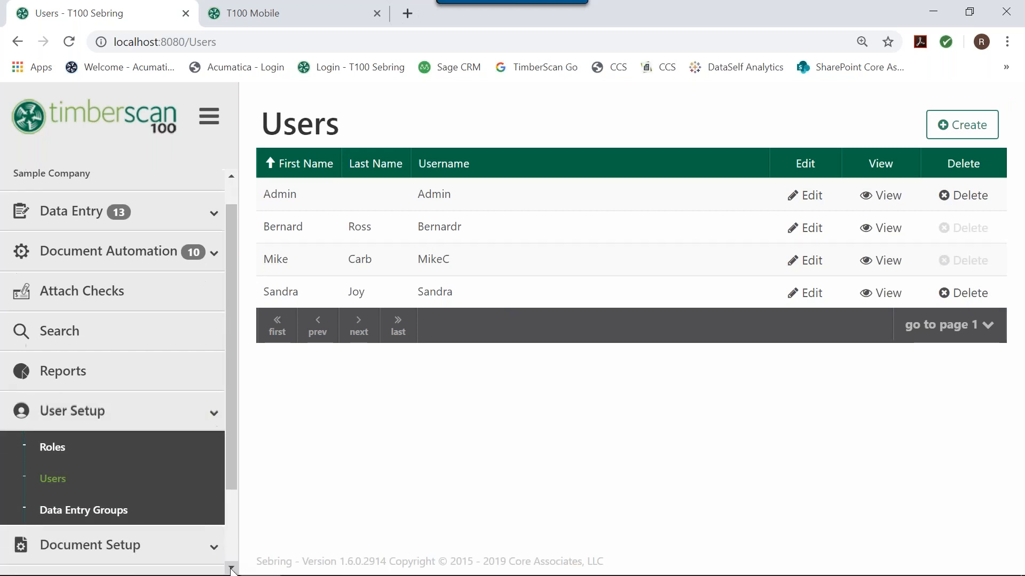
pyautogui.click(133, 551)
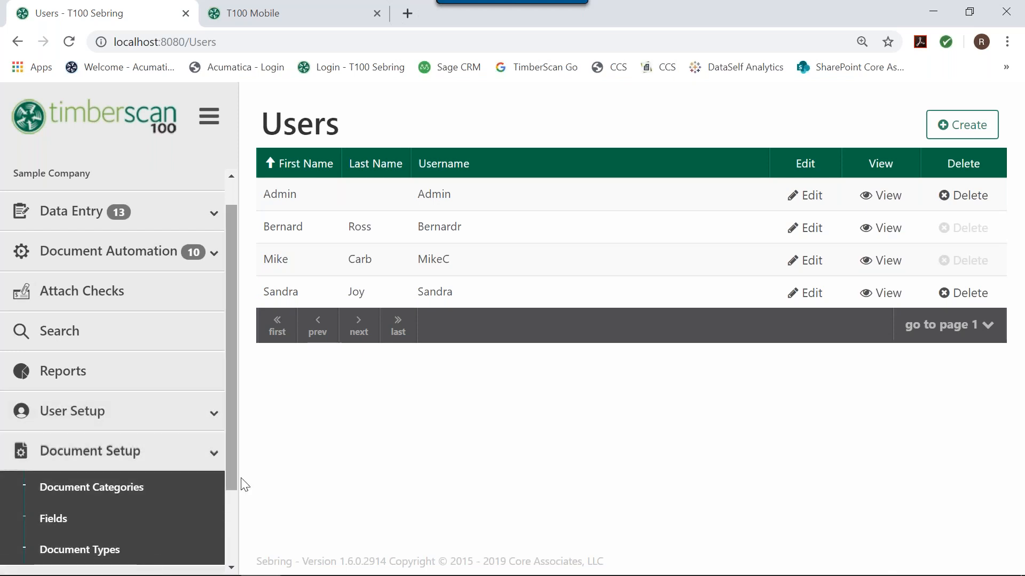
pyautogui.moveTo(235, 483); pyautogui.dragTo(227, 529)
pyautogui.click(167, 521)
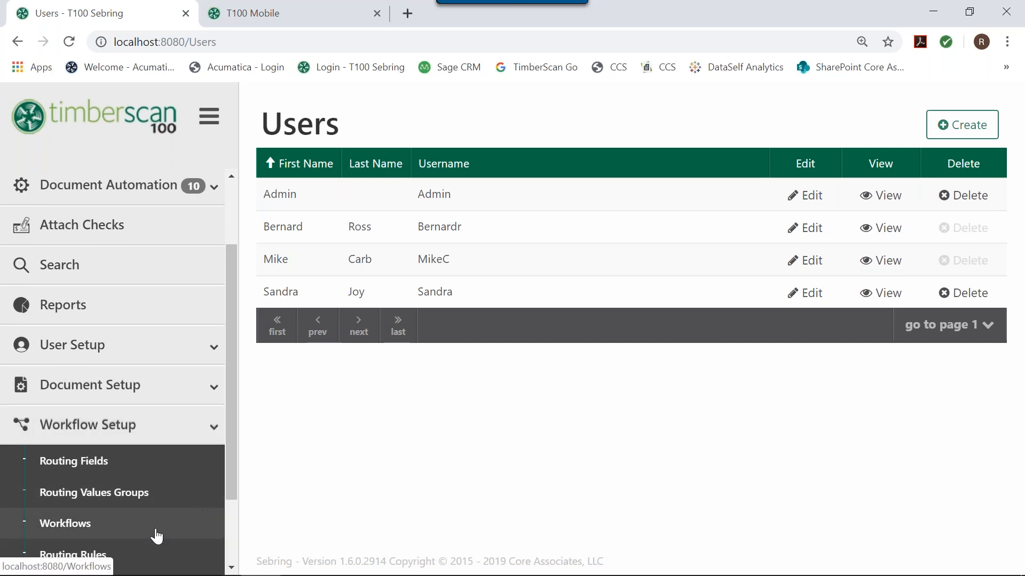
pyautogui.click(120, 558)
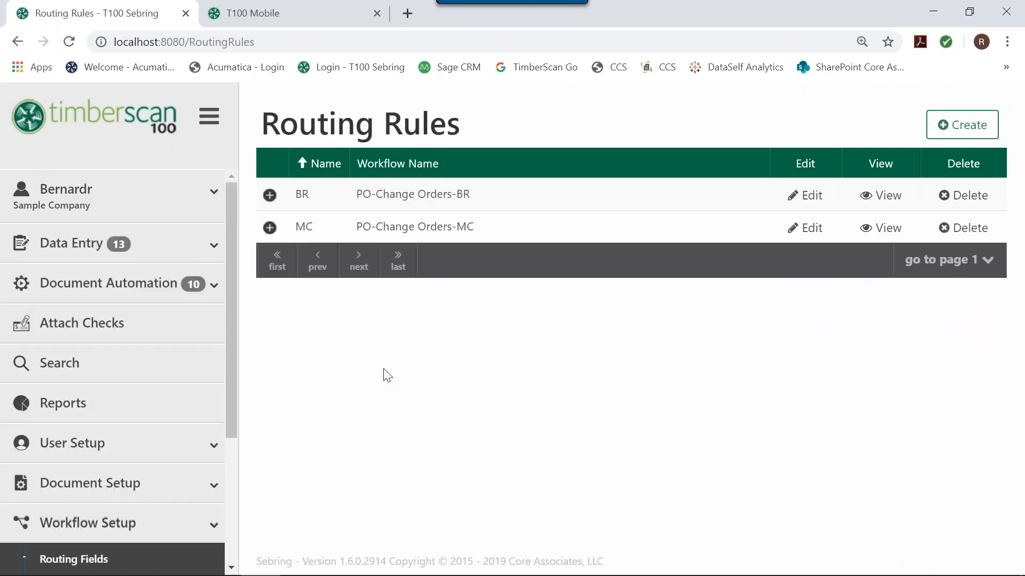
pyautogui.click(270, 195)
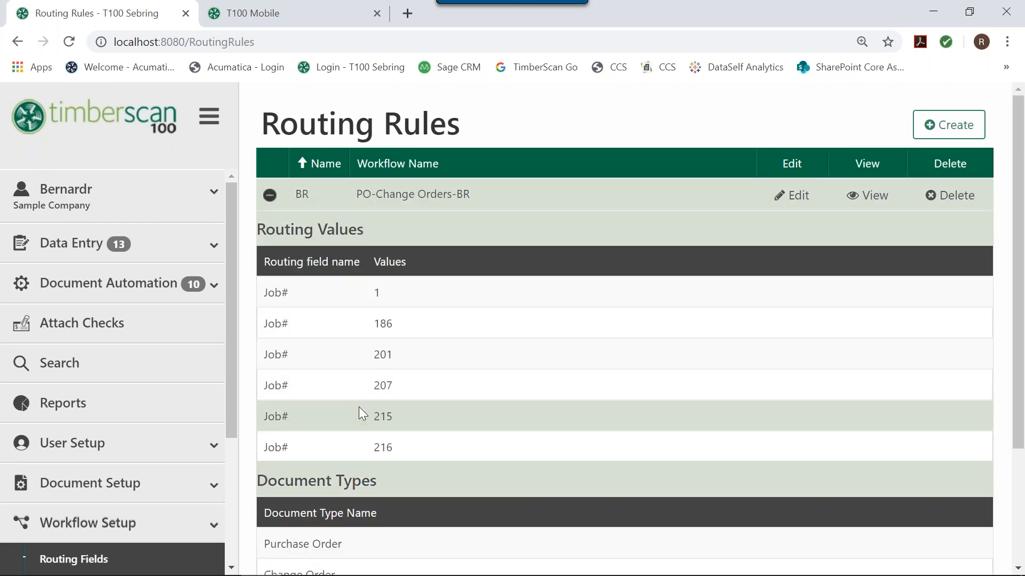
pyautogui.click(795, 196)
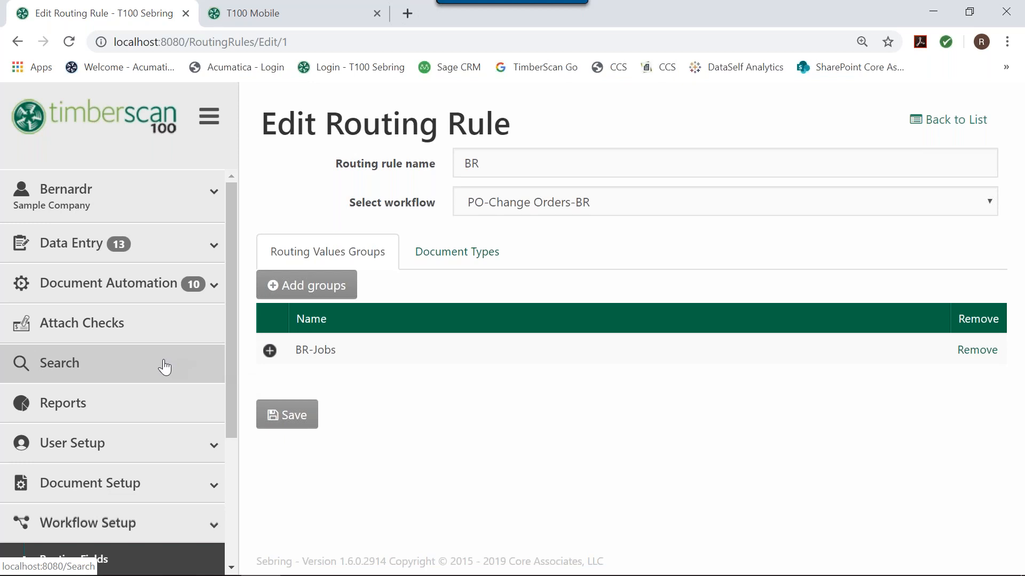
# Step: Open the document Search and set the category to Job Cost and the document type to Daily Report
pyautogui.click(149, 380)
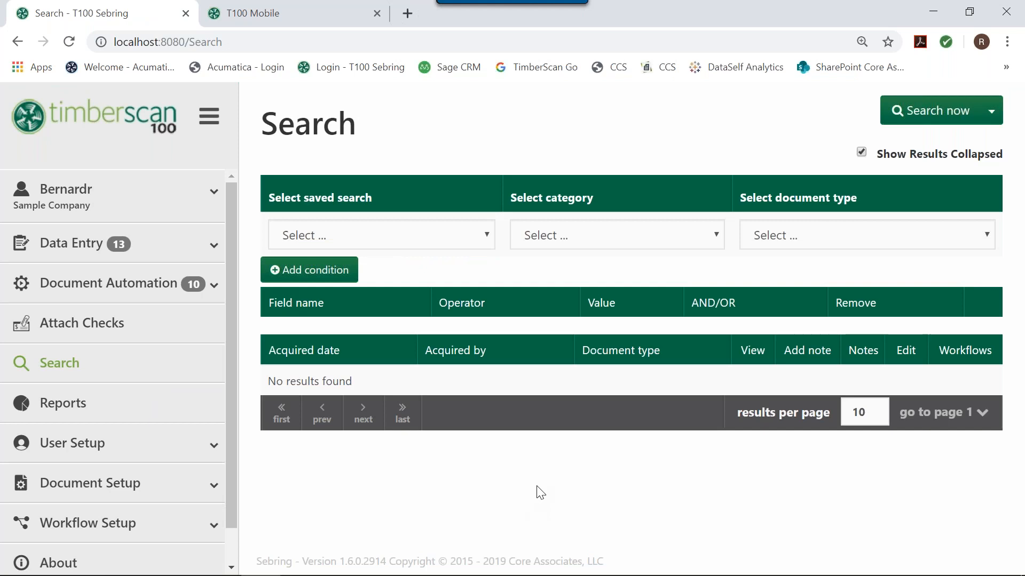
pyautogui.click(627, 236)
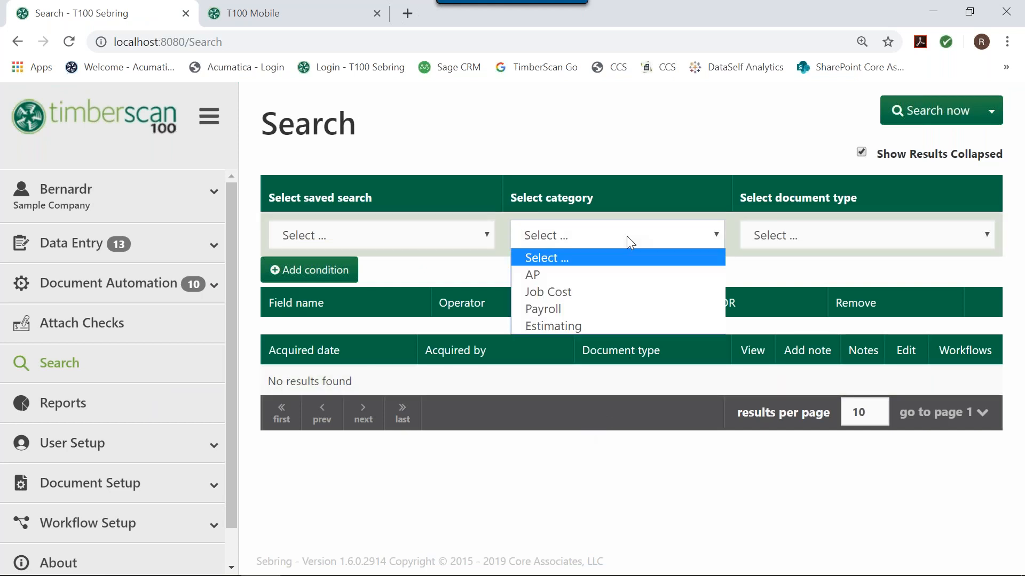
pyautogui.click(600, 291)
pyautogui.click(766, 238)
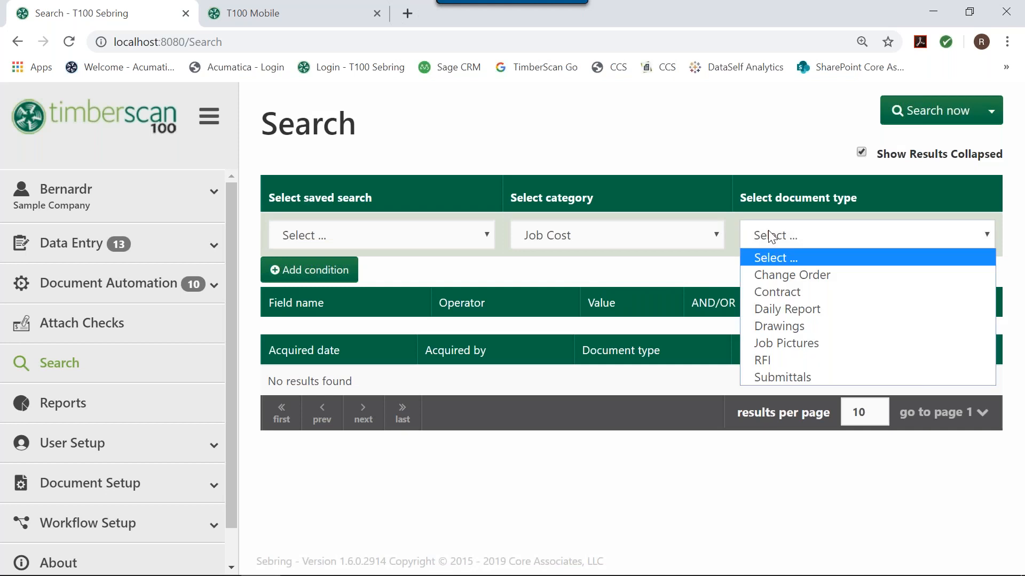
pyautogui.click(786, 309)
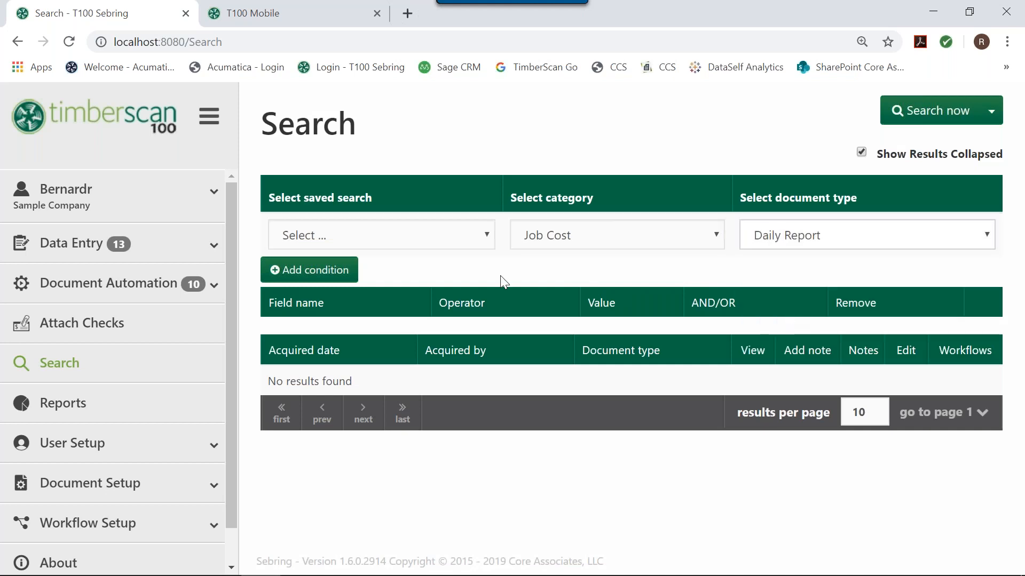
# Step: Search for daily reports with the condition Job# = 186, then view the found report's image and close it
pyautogui.click(345, 273)
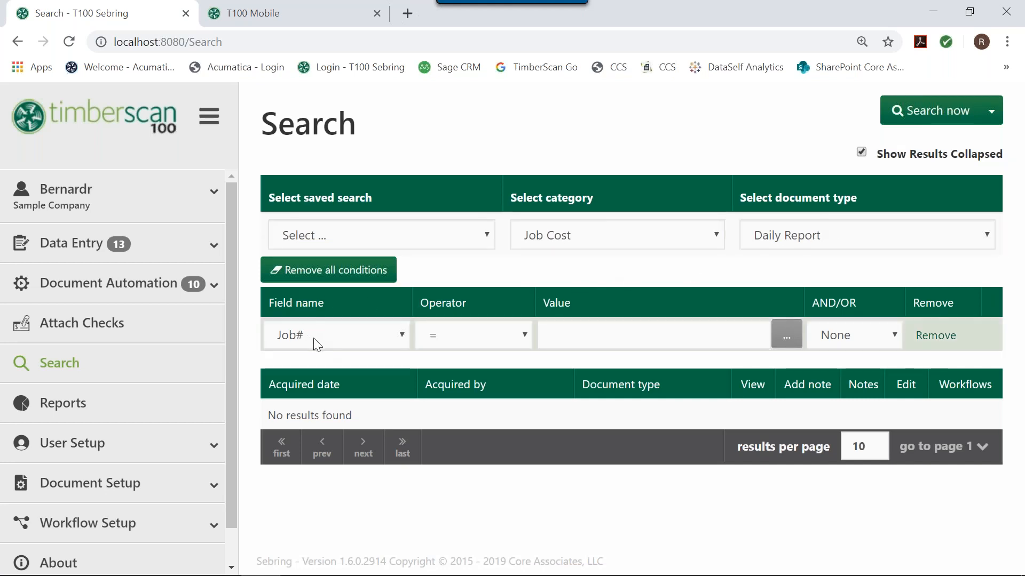
pyautogui.click(784, 342)
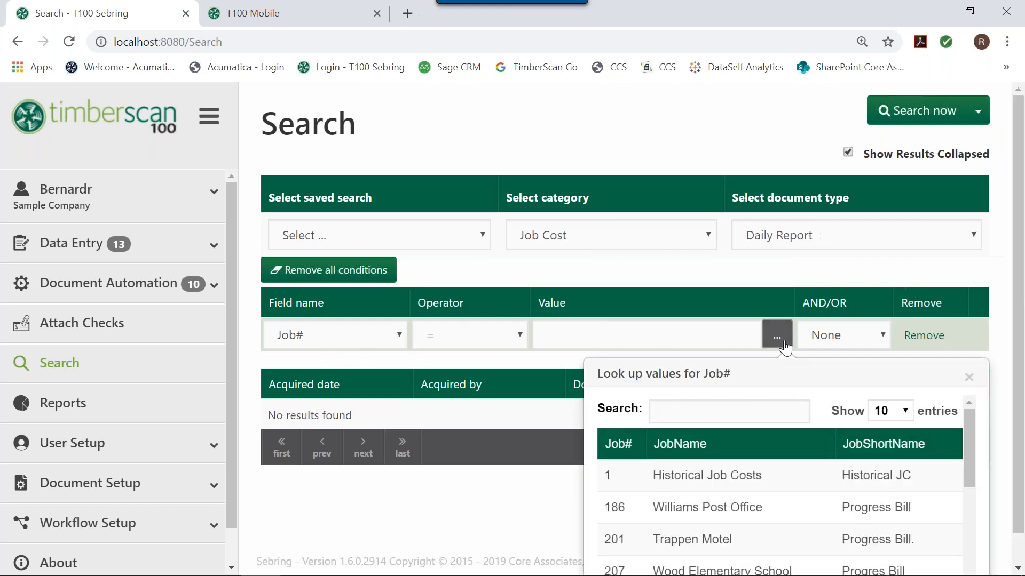
pyautogui.click(714, 507)
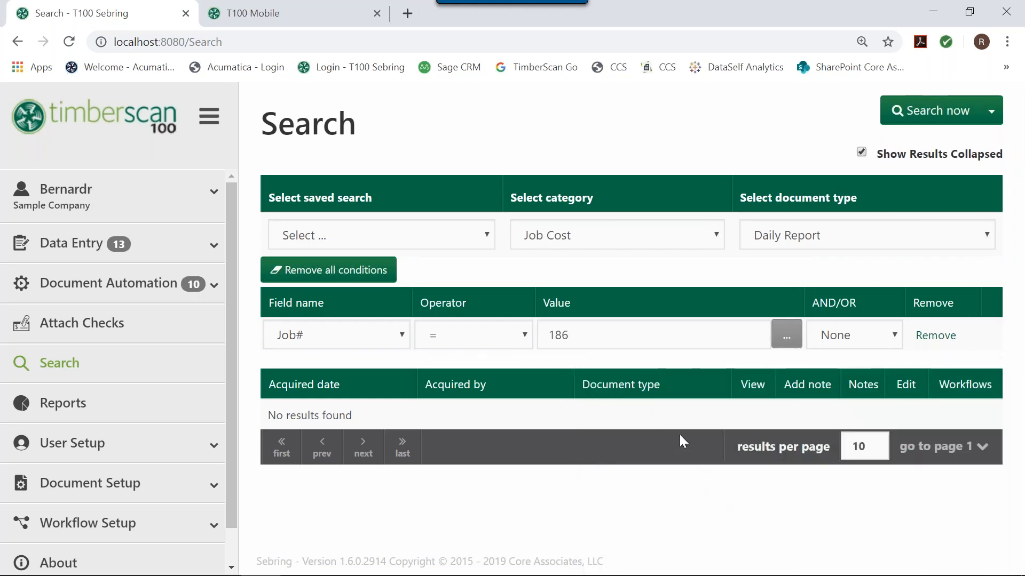
pyautogui.click(936, 118)
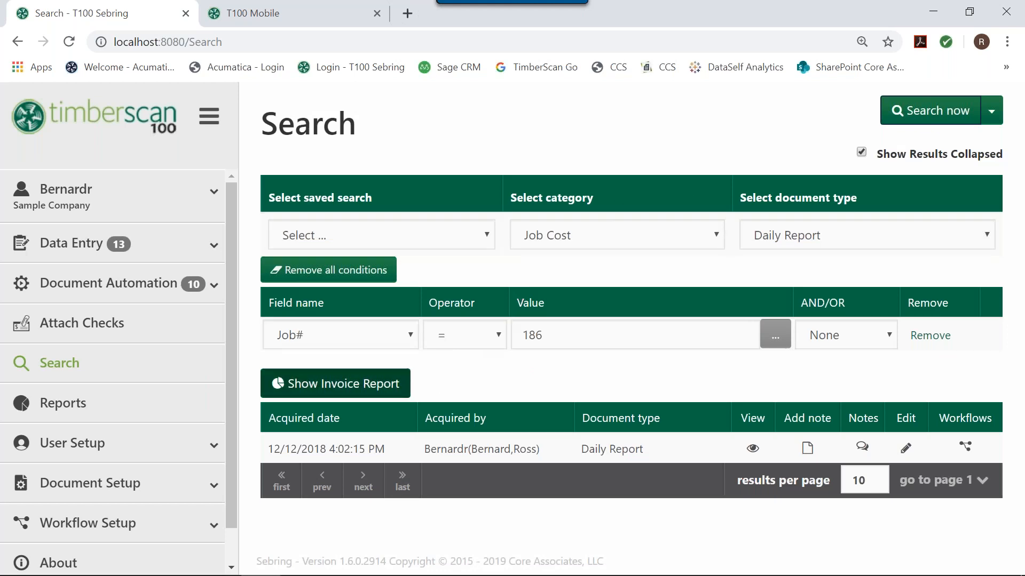
pyautogui.click(752, 448)
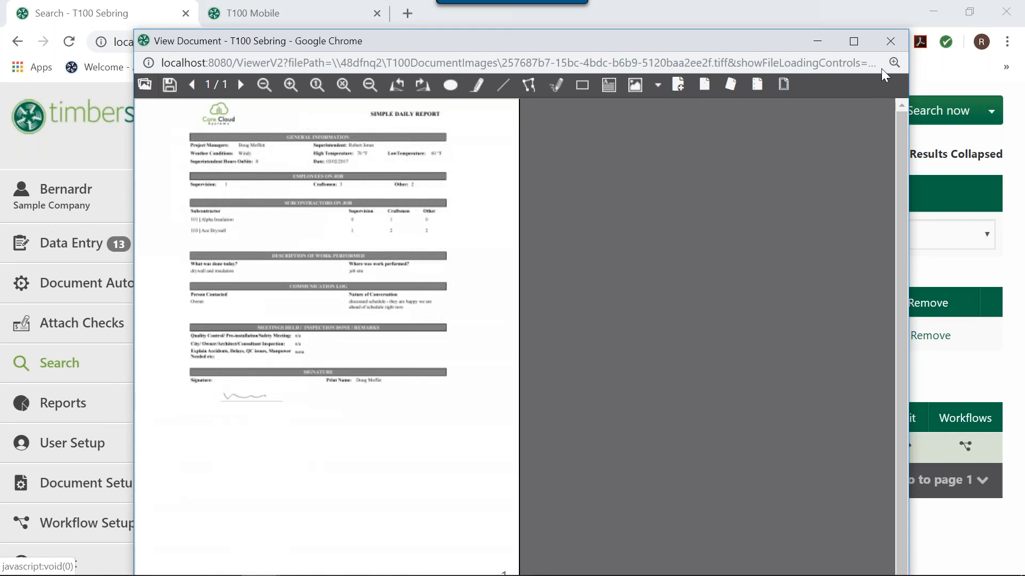
pyautogui.click(889, 41)
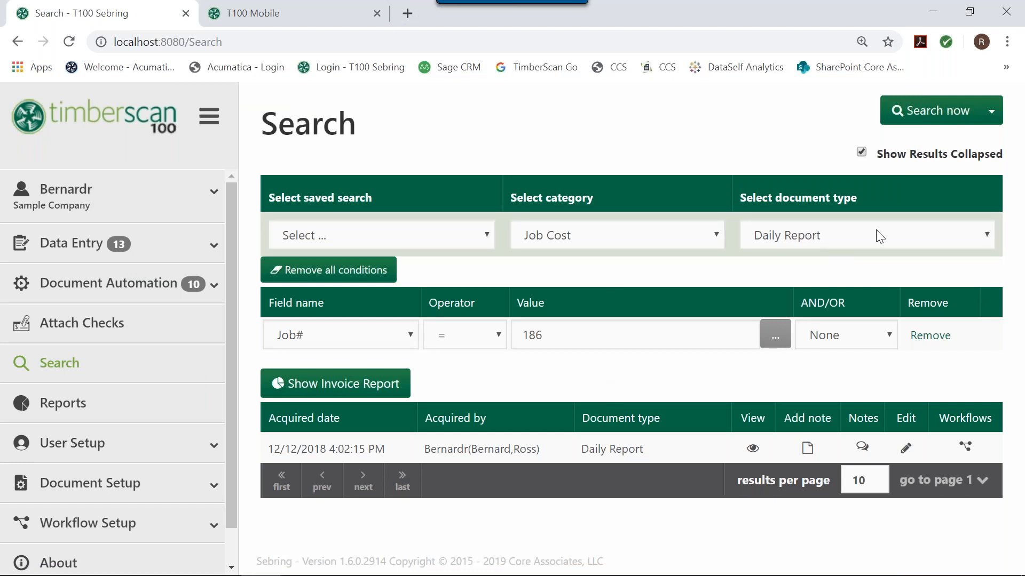
# Step: Set the document type to Drawings and search with the condition Job# = 186 (Williams Post Office)
pyautogui.click(864, 246)
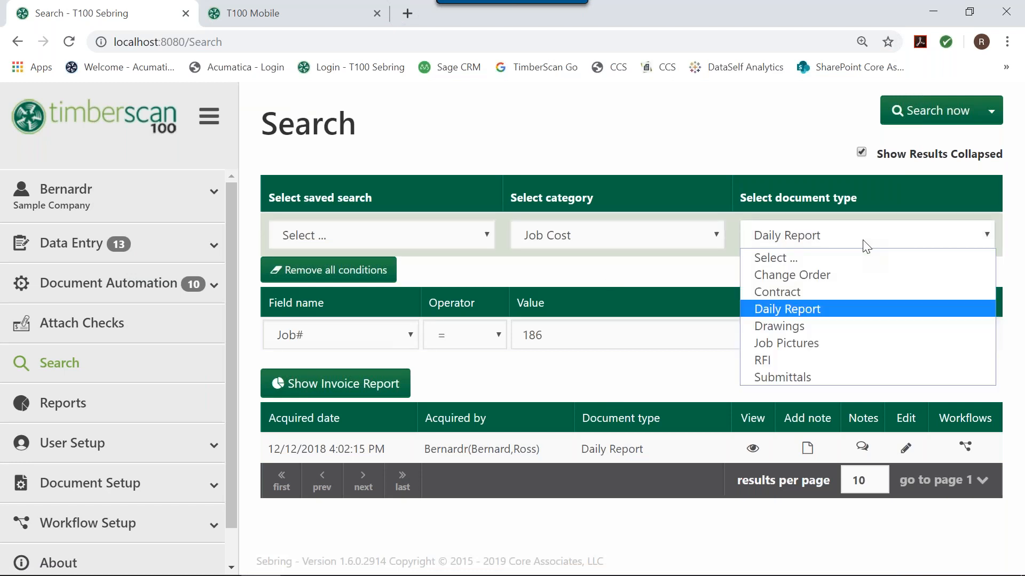
pyautogui.click(826, 326)
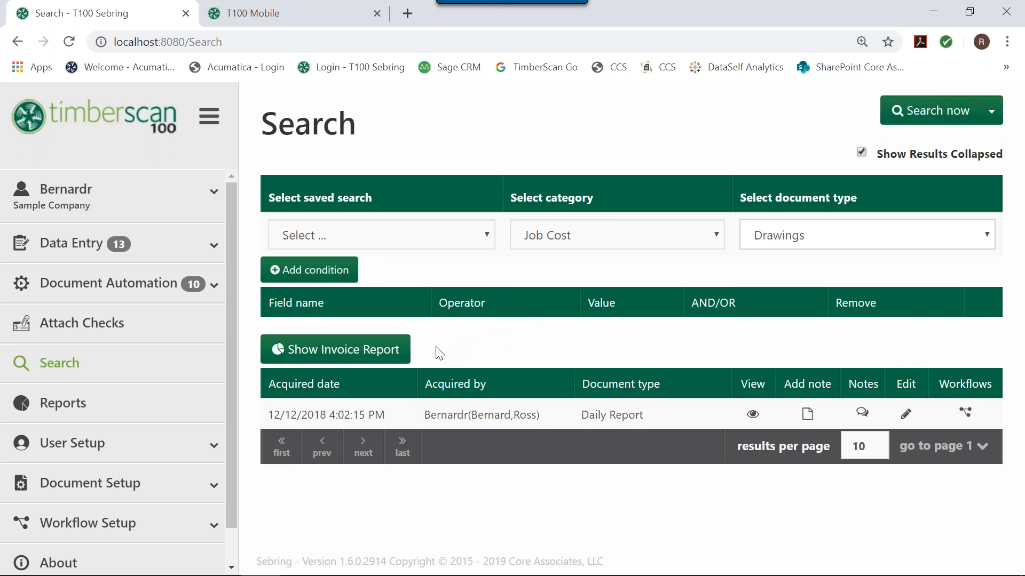
pyautogui.click(300, 277)
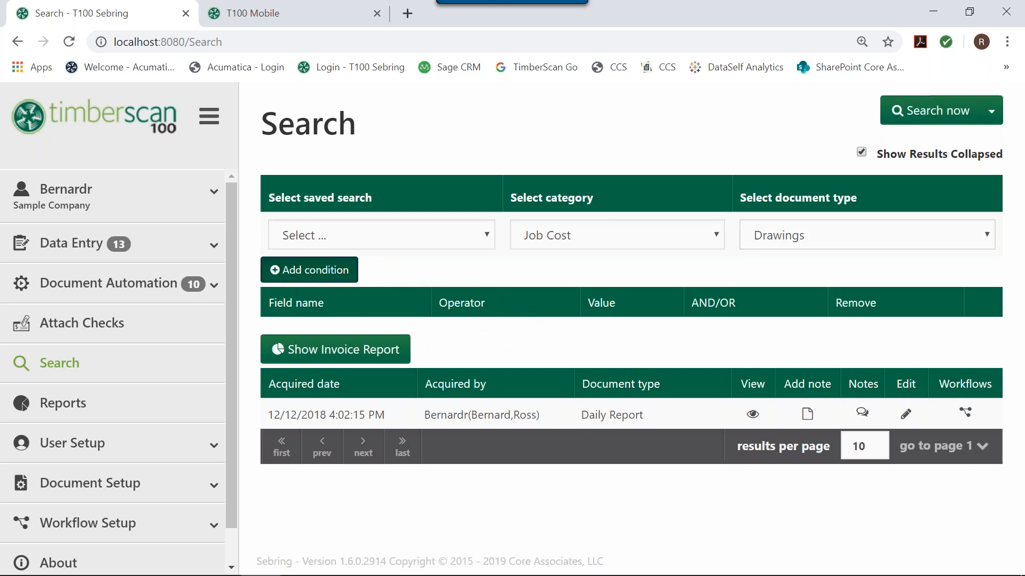
pyautogui.click(428, 342)
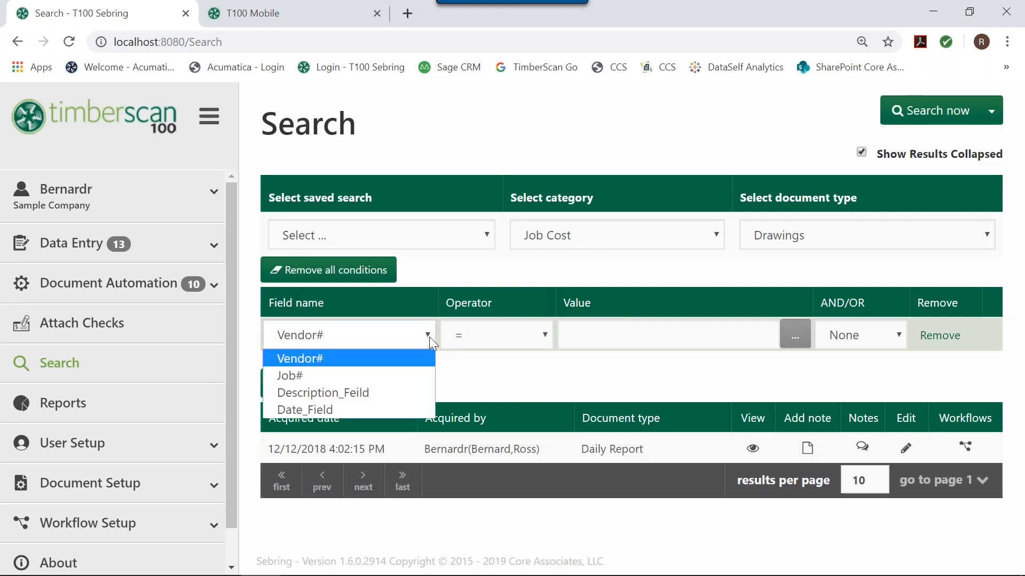
pyautogui.click(351, 375)
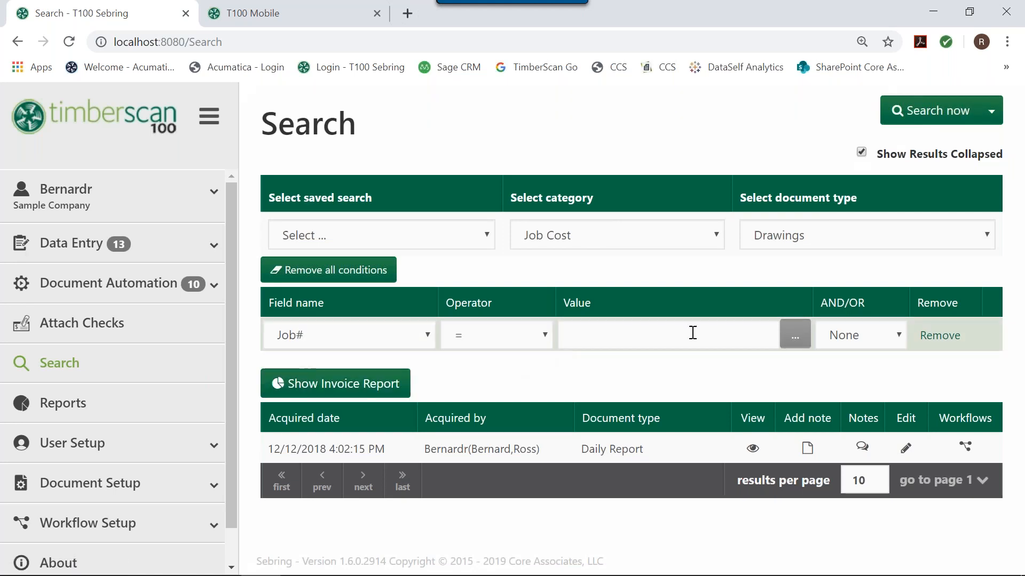
pyautogui.click(794, 335)
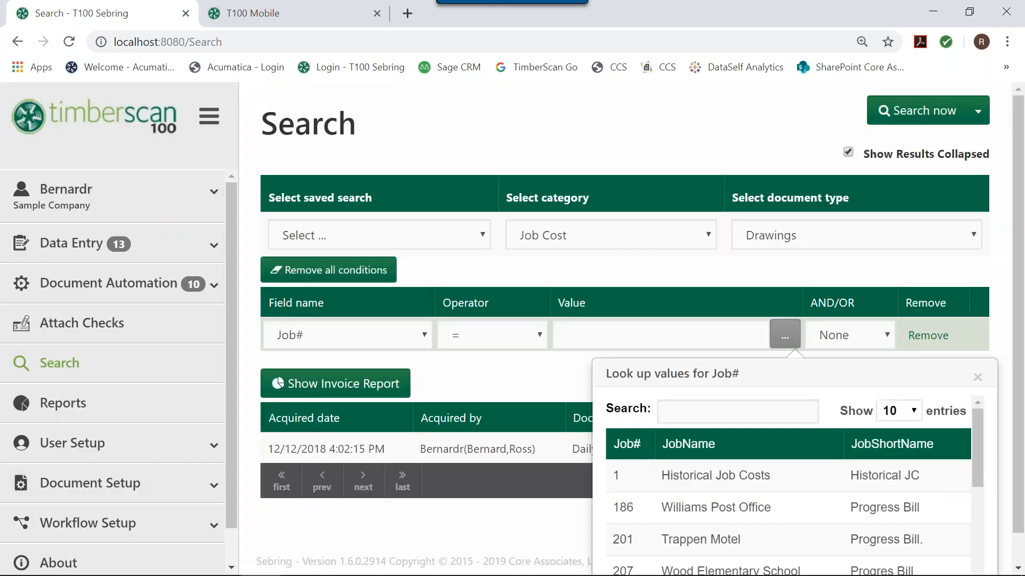
pyautogui.click(728, 508)
pyautogui.click(917, 112)
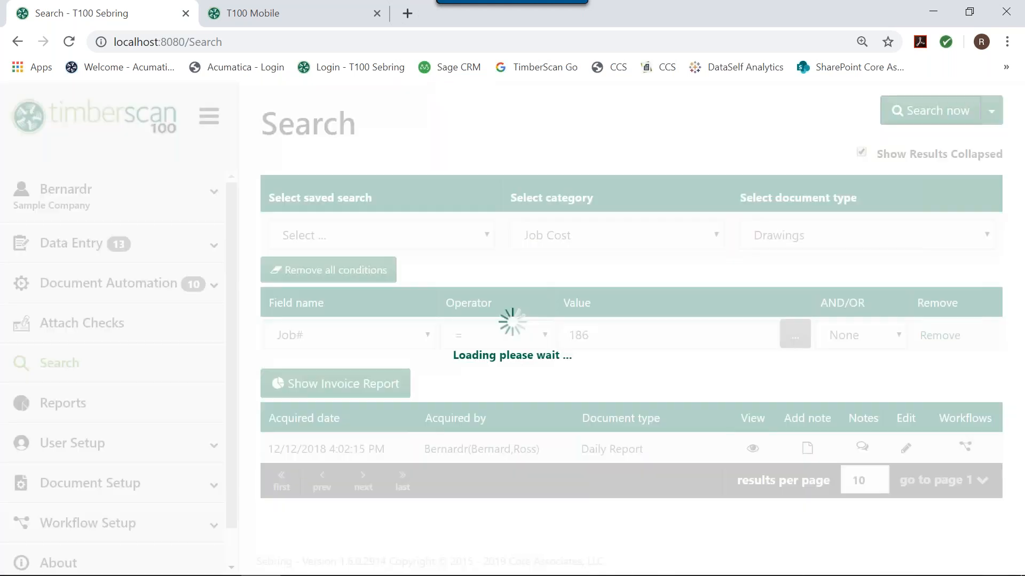
# Step: View the first drawing's image, then check the workflow of the drawing acquired 12/12/2018 3:35:15 PM and close both views
pyautogui.click(741, 450)
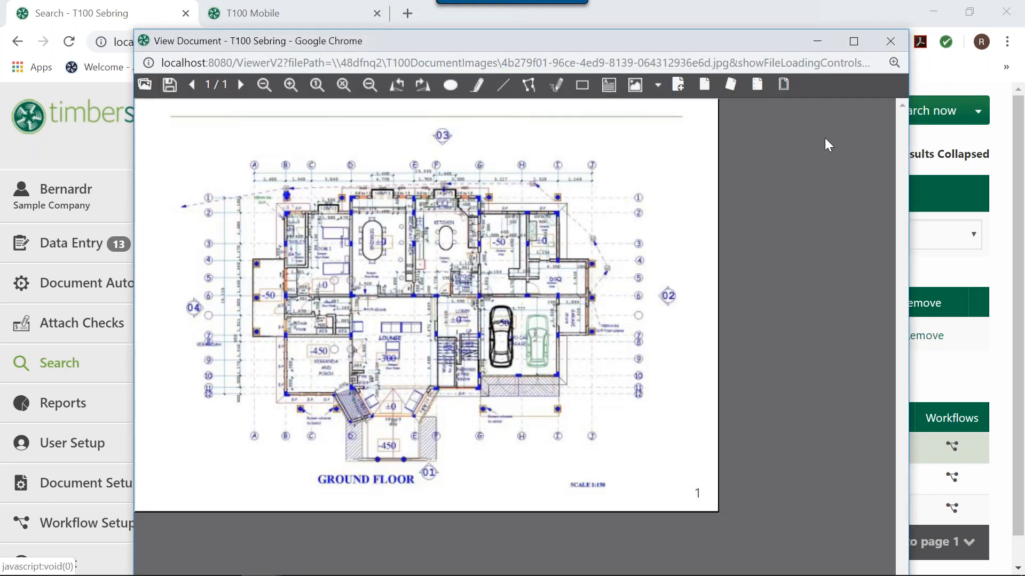
pyautogui.click(817, 41)
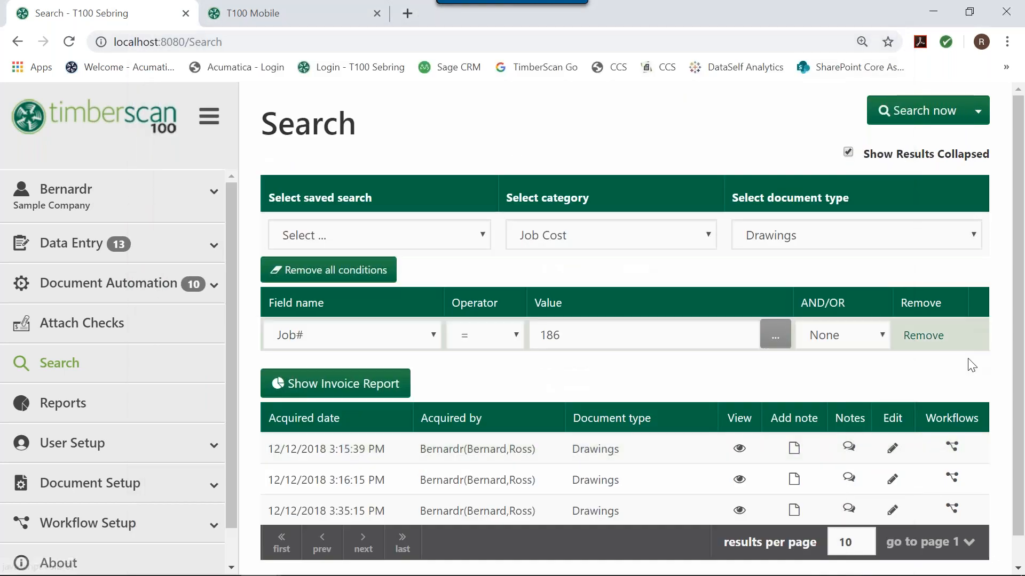
pyautogui.click(952, 508)
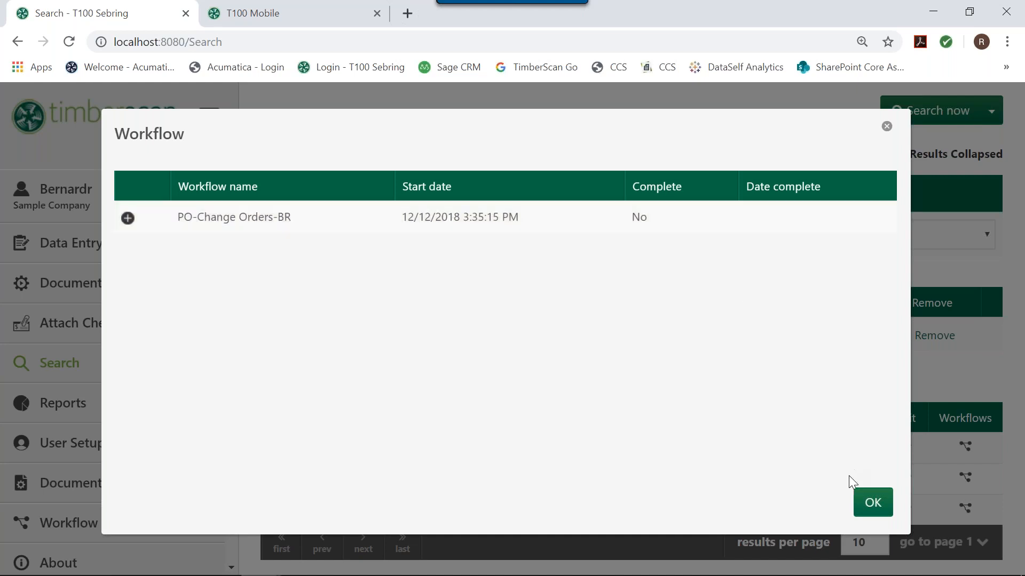
pyautogui.click(874, 504)
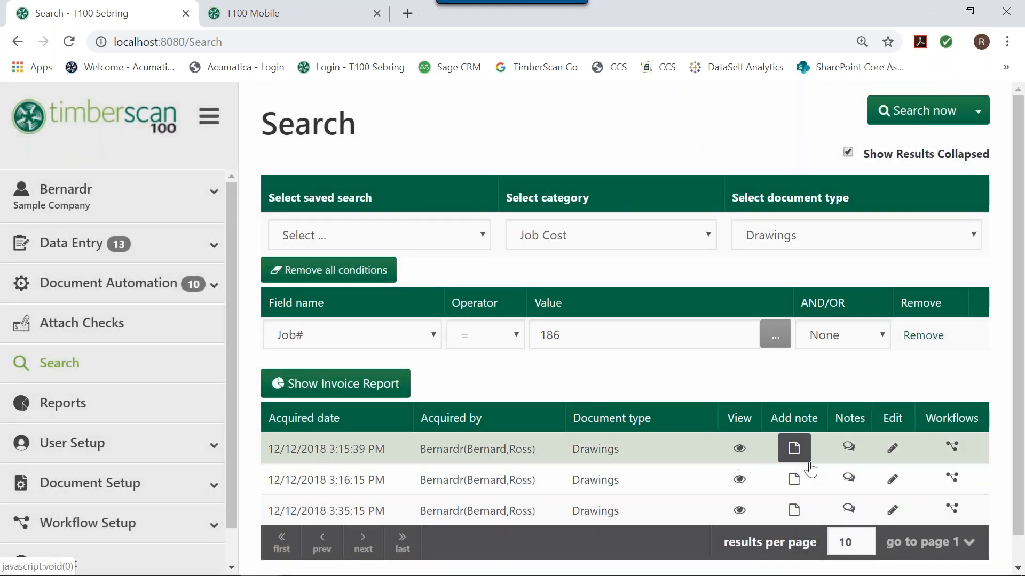
# Step: View the notes of the first drawing with the logs shown, and close them
pyautogui.click(843, 453)
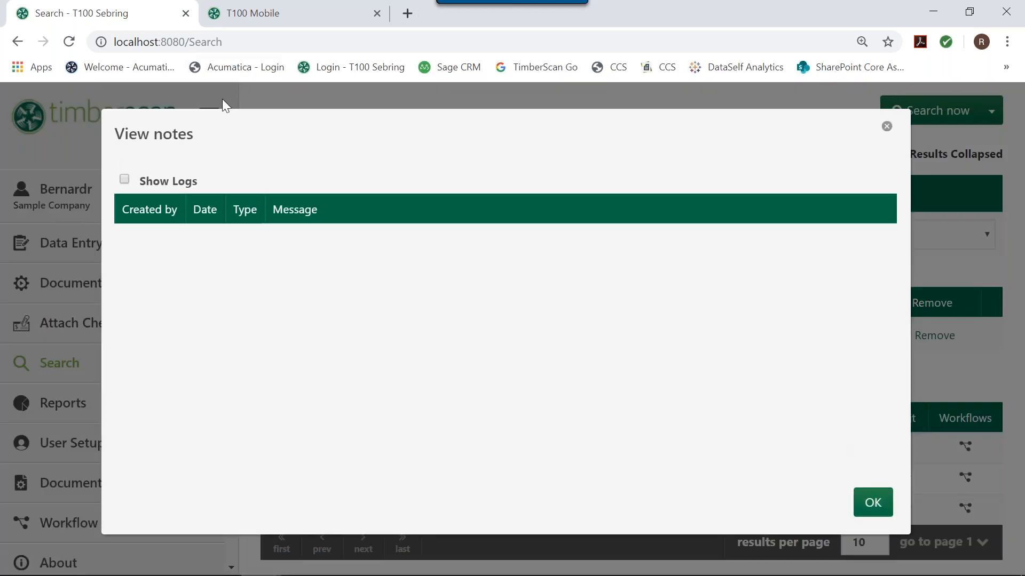
pyautogui.click(165, 183)
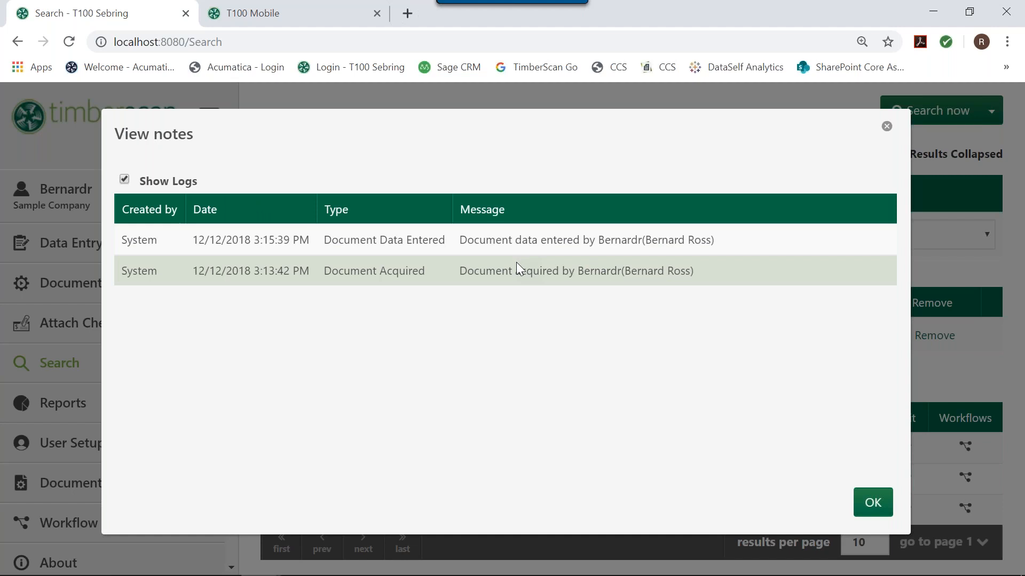
pyautogui.click(873, 502)
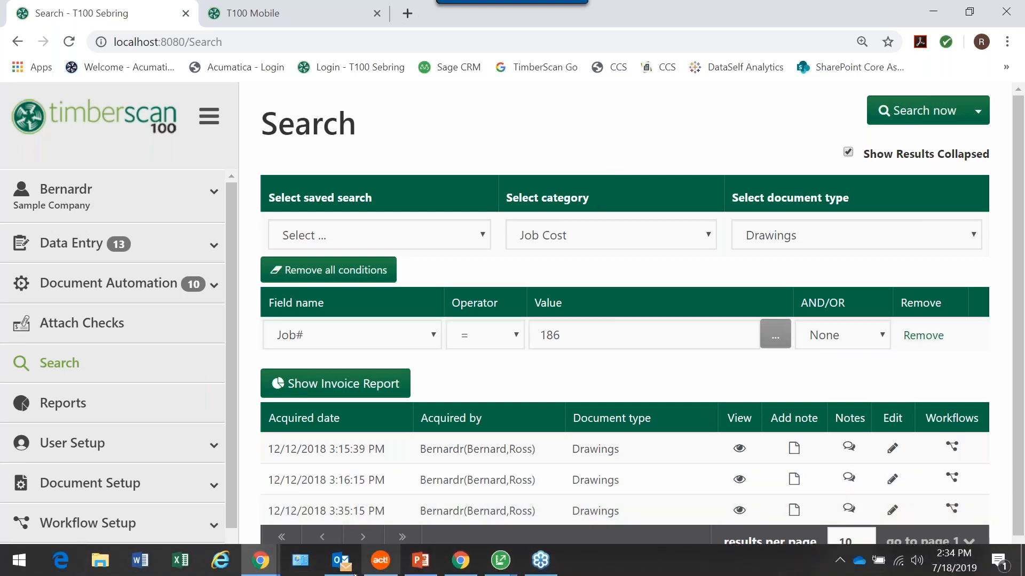
# Step: Switch to File Explorer, look over the Quick access folders and close the window
pyautogui.click(99, 561)
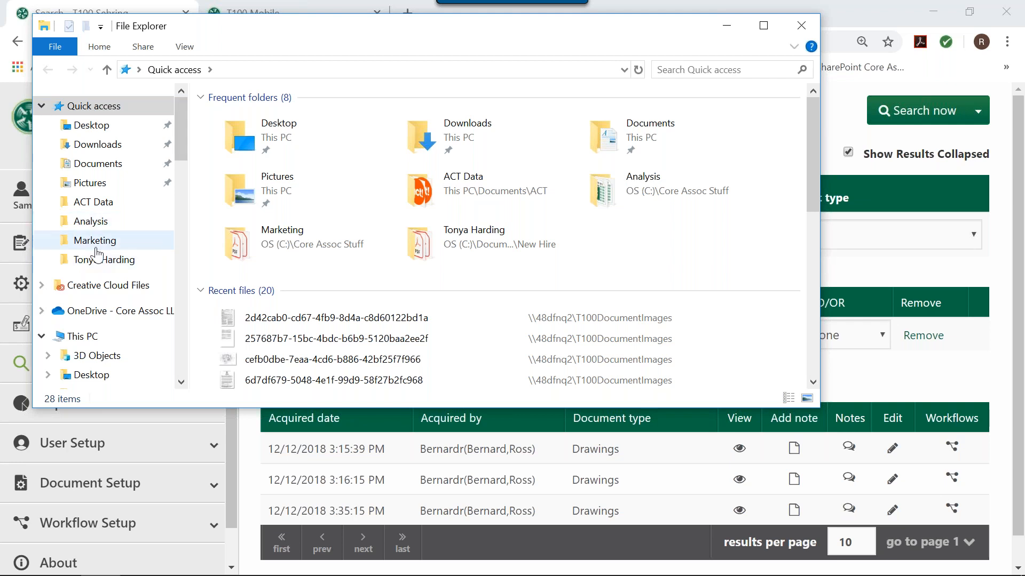
pyautogui.click(801, 25)
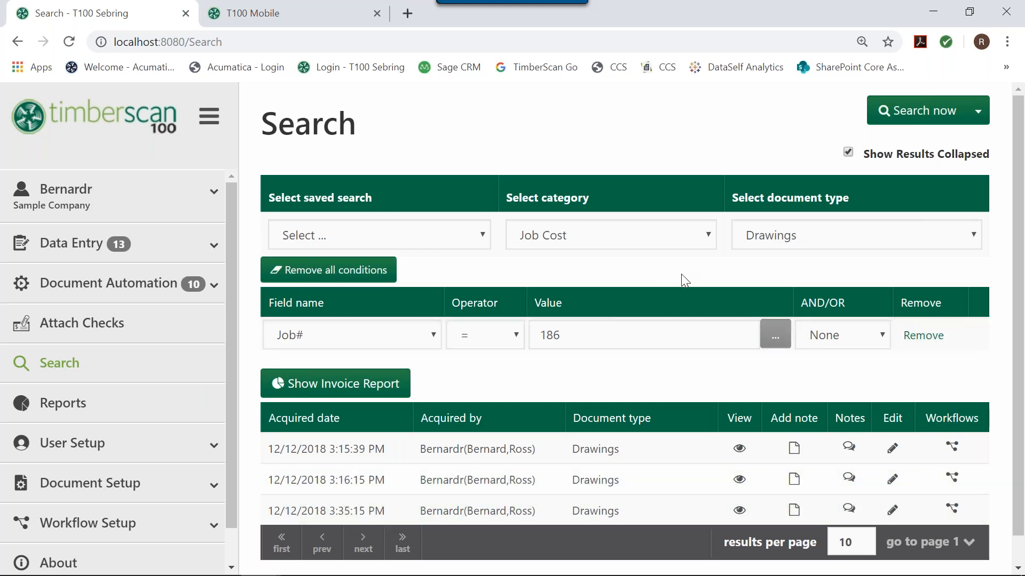
# Step: Change the search category to AP and the document type to AP Invoices
pyautogui.click(708, 234)
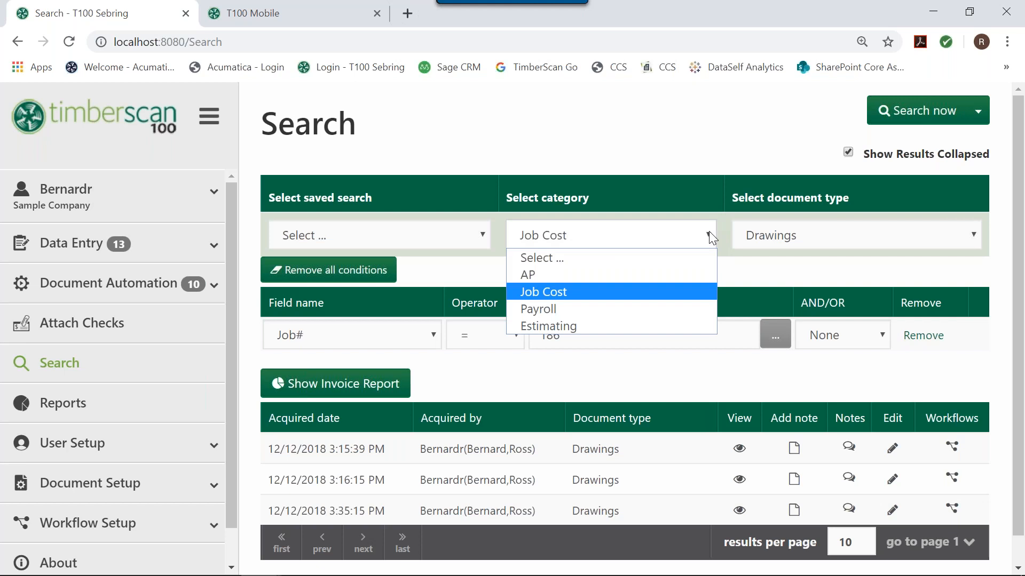
pyautogui.click(623, 276)
pyautogui.click(796, 245)
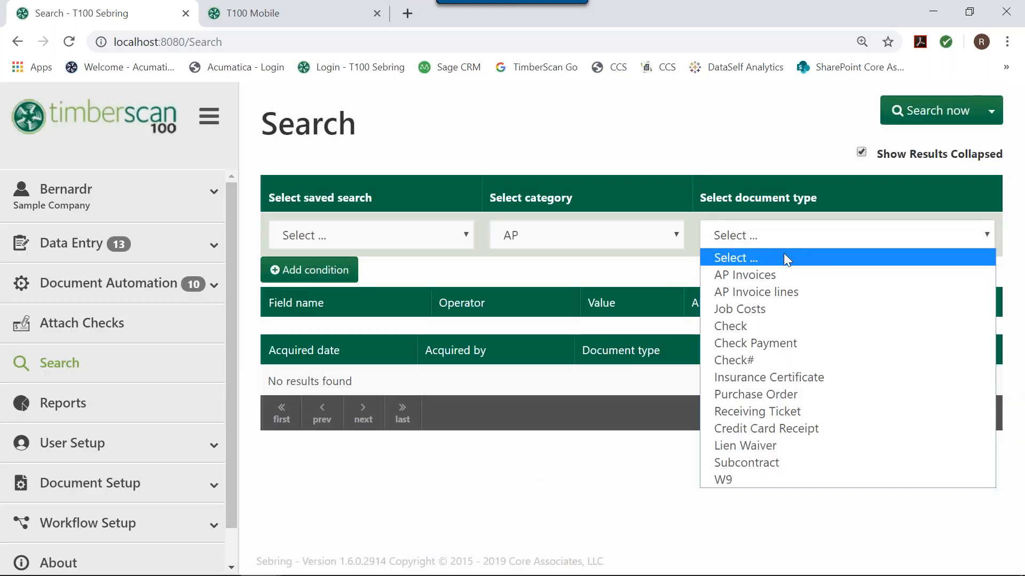
pyautogui.click(761, 277)
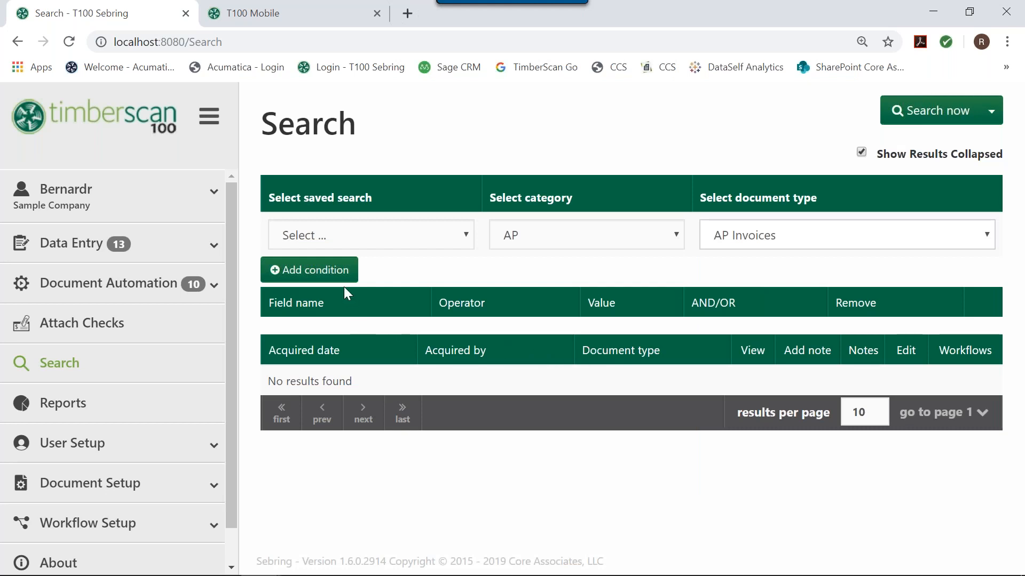
# Step: Search the AP invoices with the condition Job# = 186 and look through the listed invoices
pyautogui.click(319, 273)
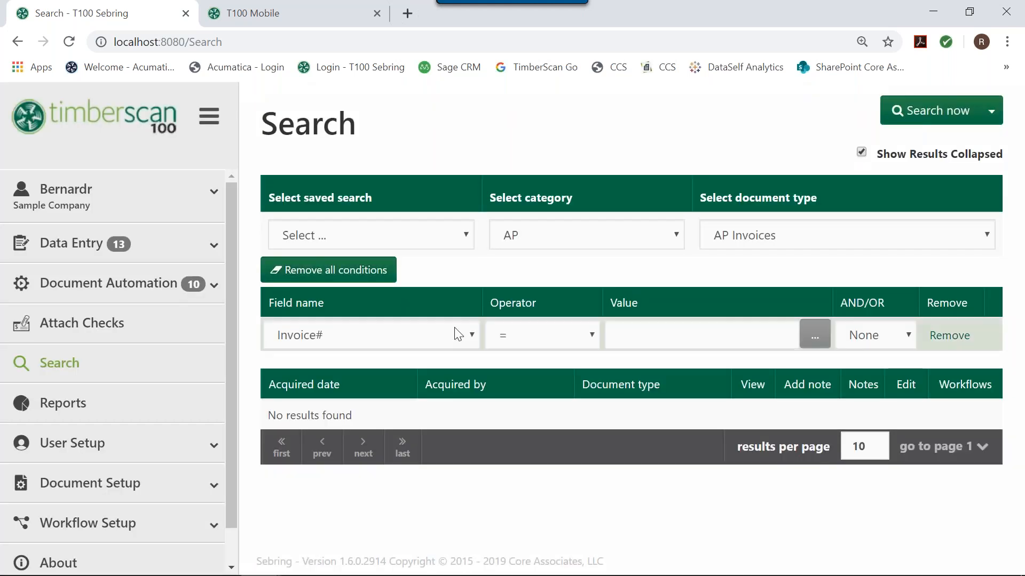
pyautogui.click(474, 334)
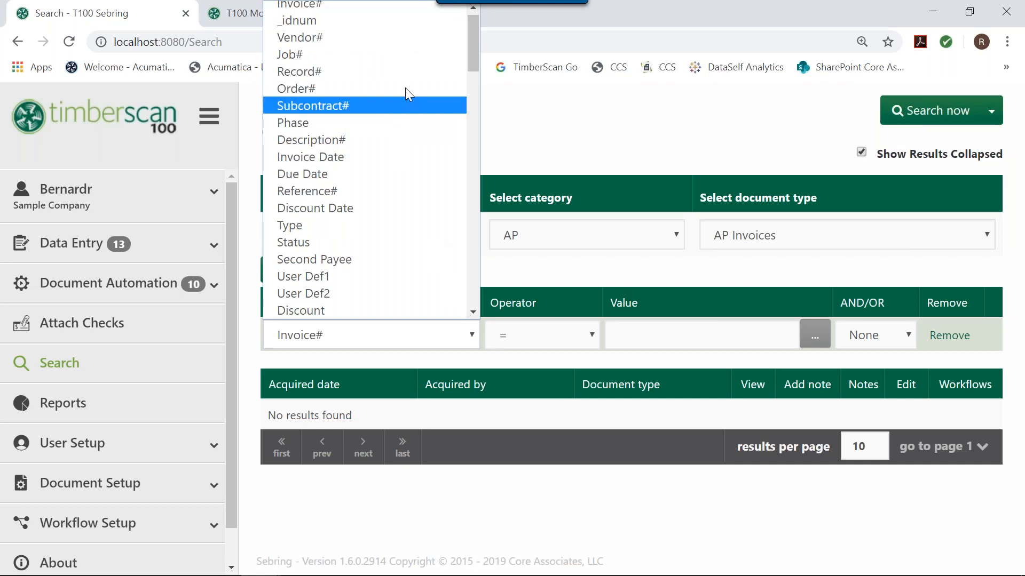
pyautogui.click(408, 55)
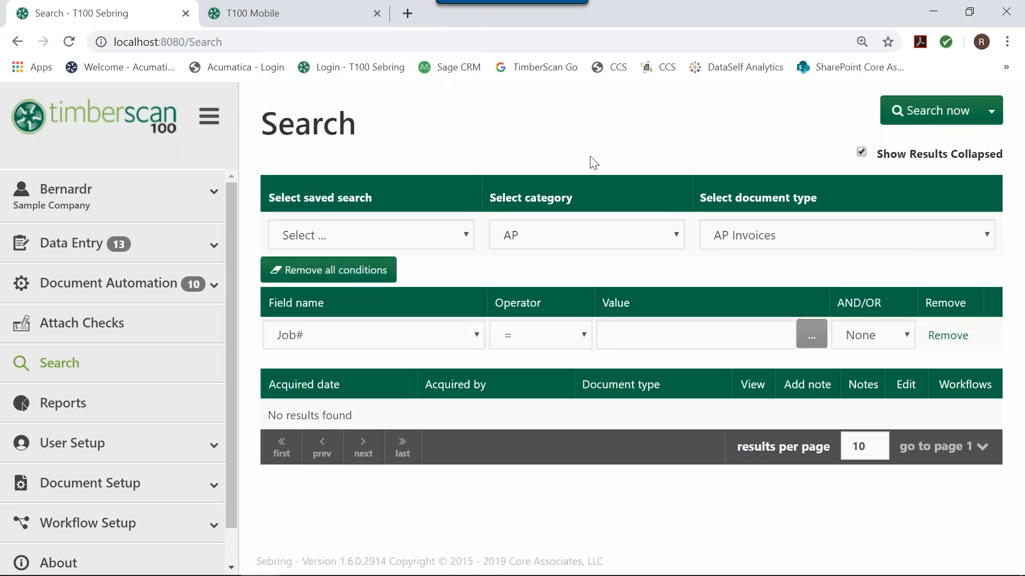
pyautogui.click(811, 335)
pyautogui.click(698, 538)
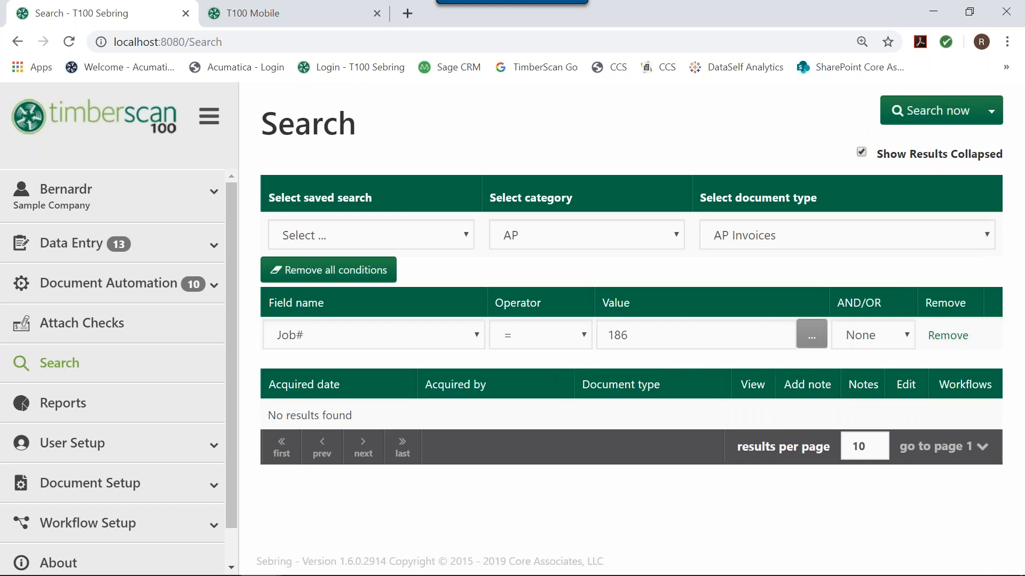
pyautogui.click(921, 112)
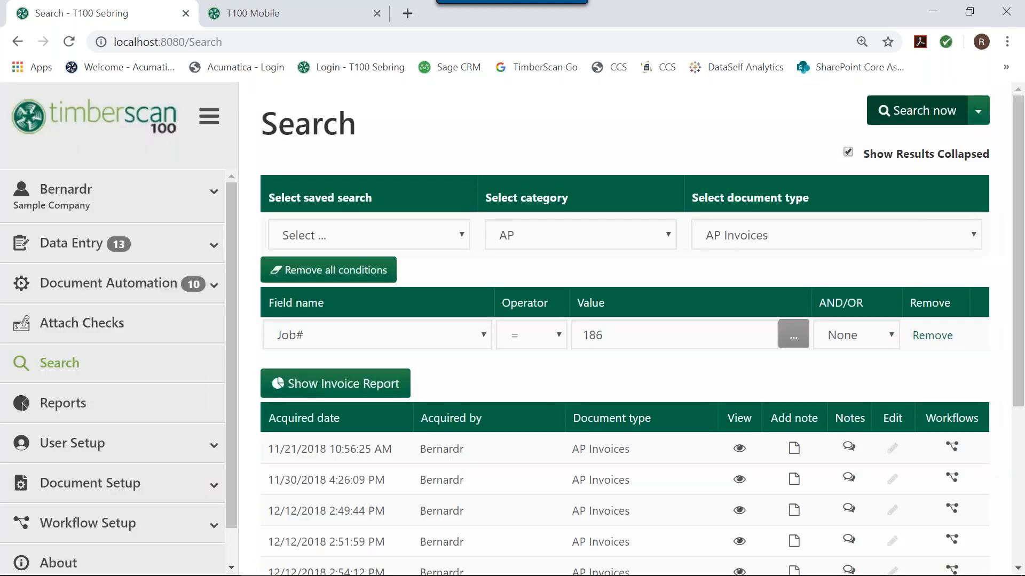
pyautogui.scroll(-5, 549, 395)
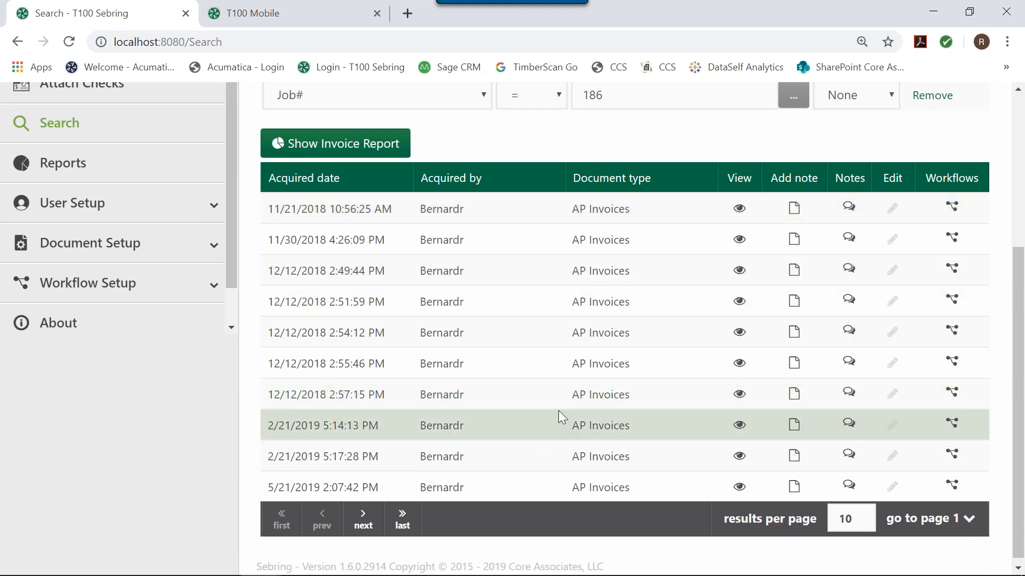
# Step: Show the invoice report for the job 186 search results and look over its summary page
pyautogui.scroll(3, 558, 410)
pyautogui.scroll(-3, 558, 410)
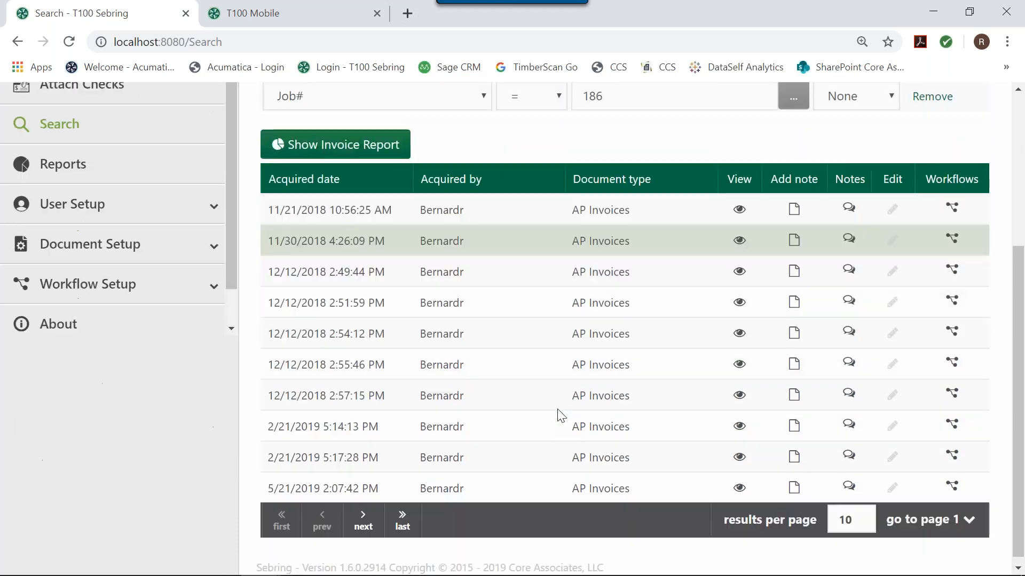
pyautogui.scroll(5, 556, 409)
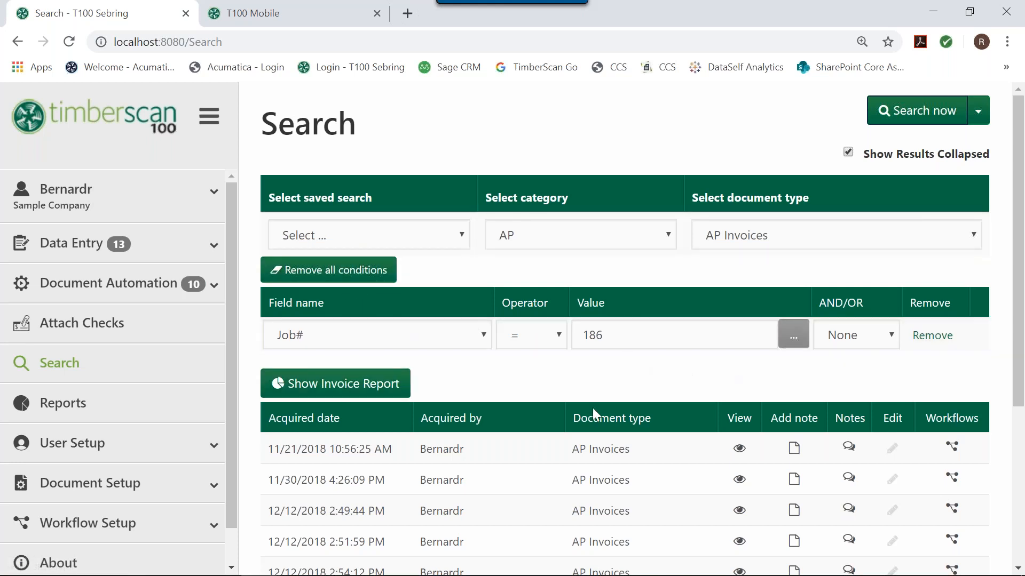
pyautogui.click(363, 392)
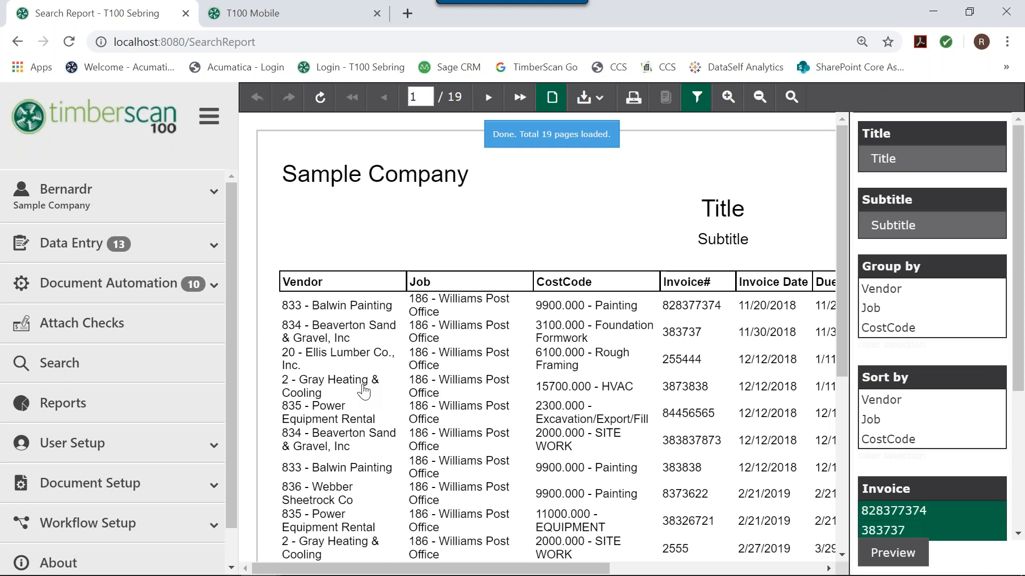
pyautogui.scroll(-3, 525, 425)
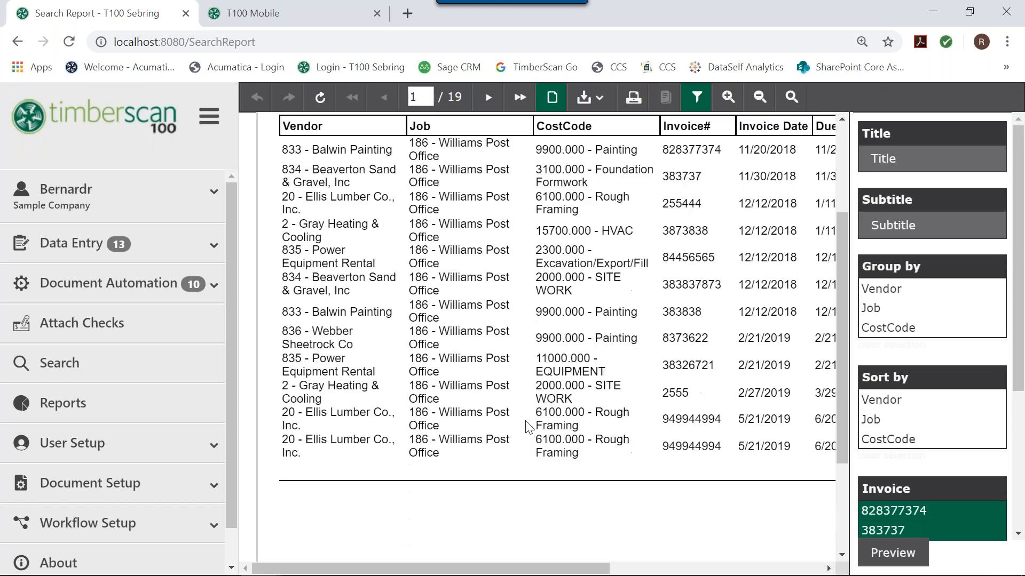
pyautogui.scroll(2, 525, 424)
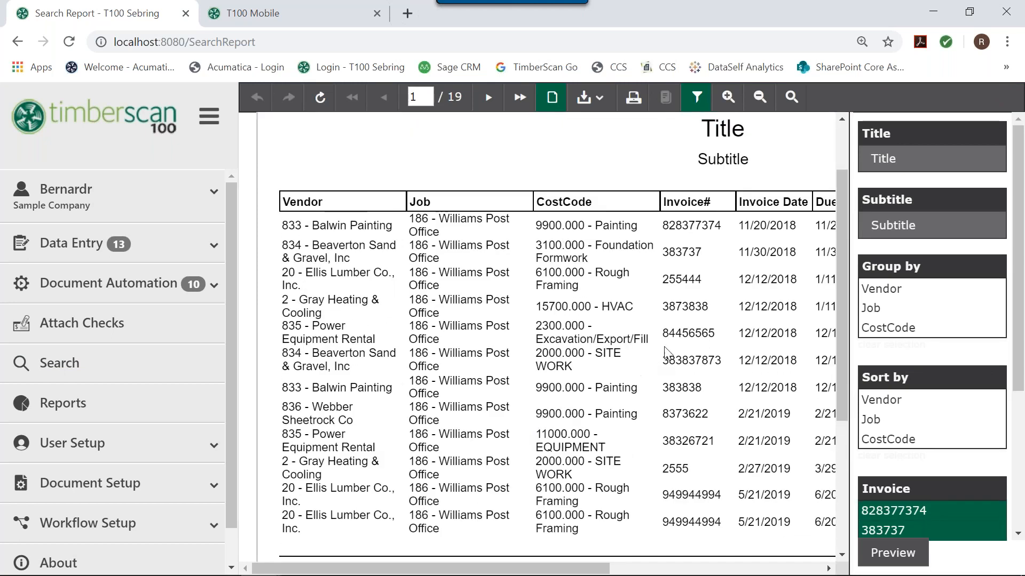
# Step: Collapse the navigation sidebar and reduce the browser zoom until the report's summary page fits its full width
pyautogui.click(208, 121)
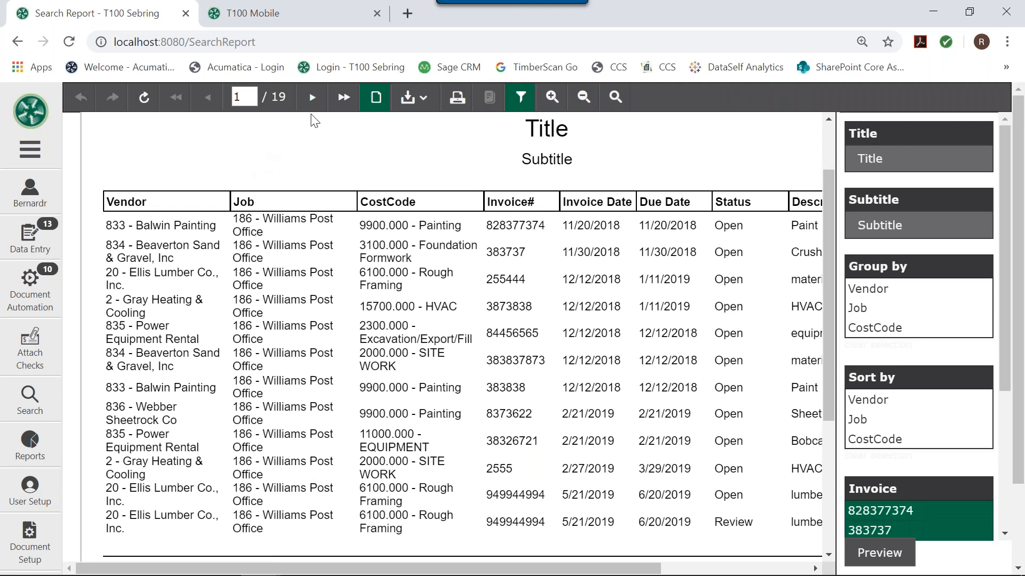
pyautogui.click(313, 97)
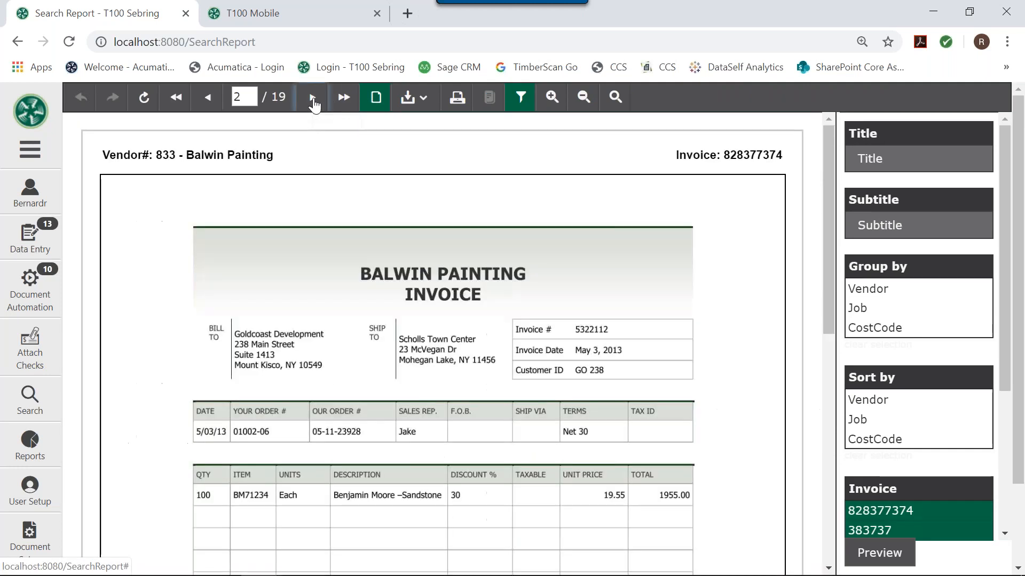
pyautogui.click(208, 97)
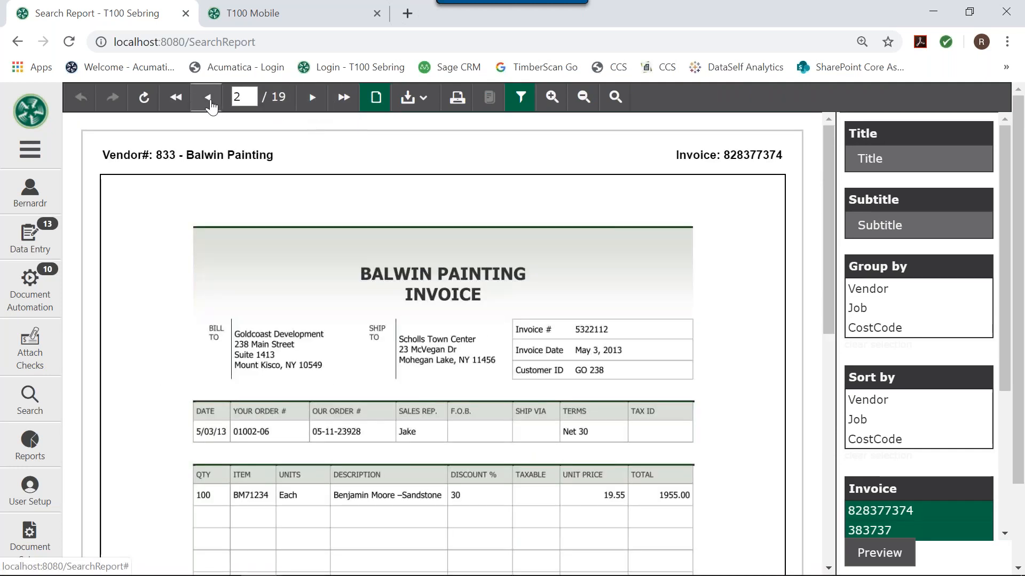
pyautogui.hotkey('ctrl', '-')
pyautogui.hotkey('ctrl', '-')
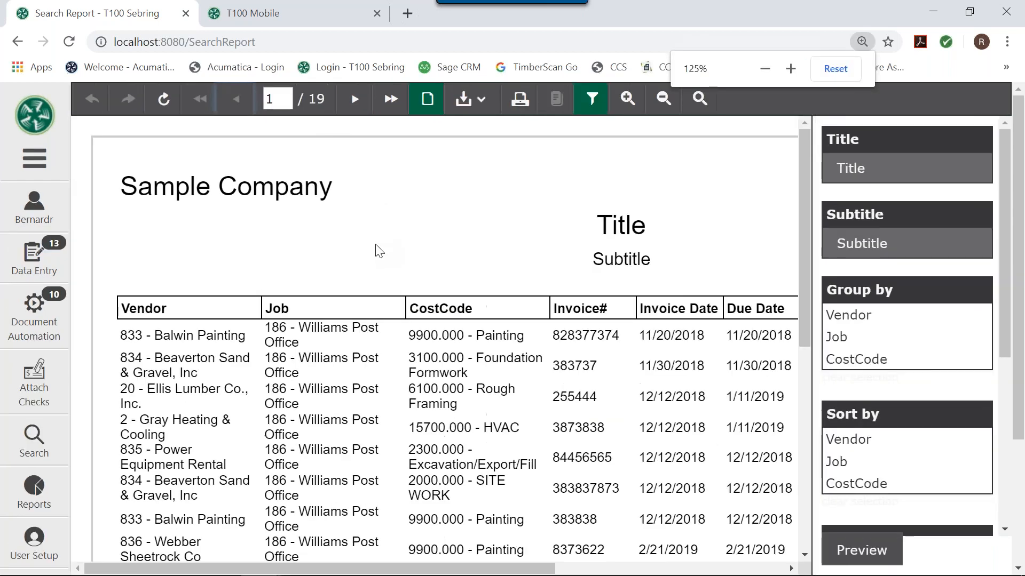
pyautogui.hotkey('ctrl', '-')
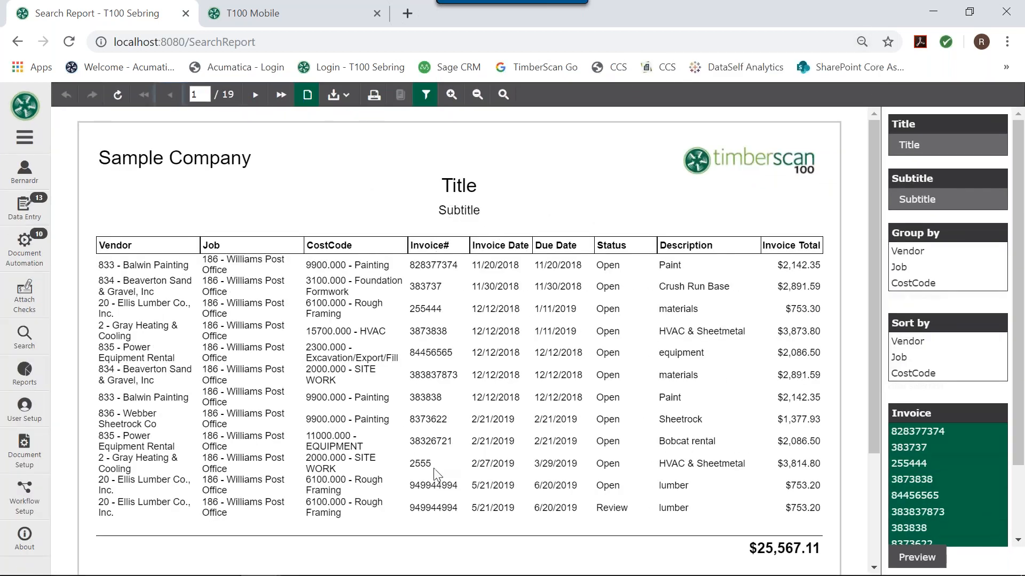
# Step: Page through the first two invoice images in the report and return to the summary page
pyautogui.click(255, 96)
pyautogui.click(255, 97)
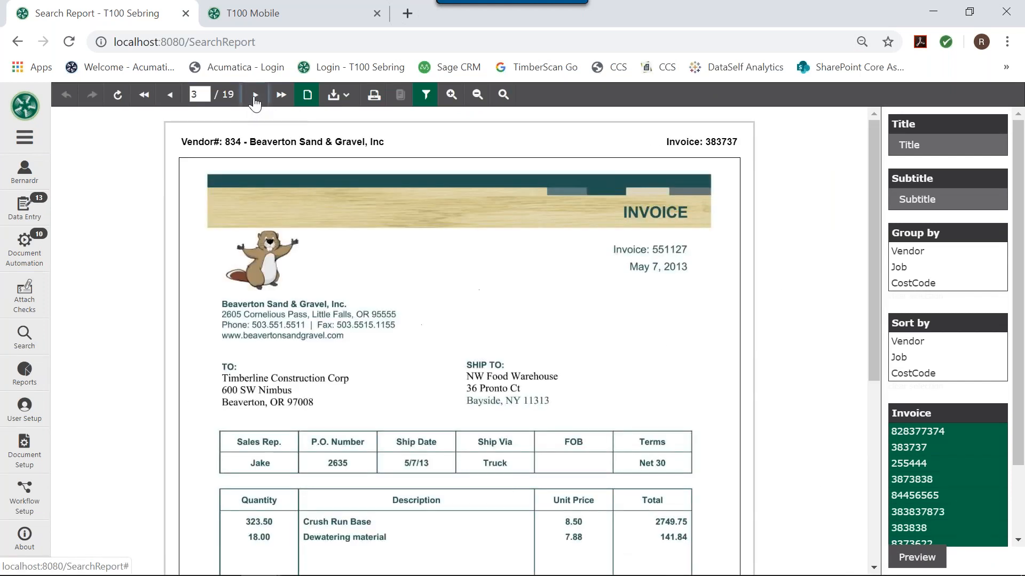
pyautogui.click(170, 96)
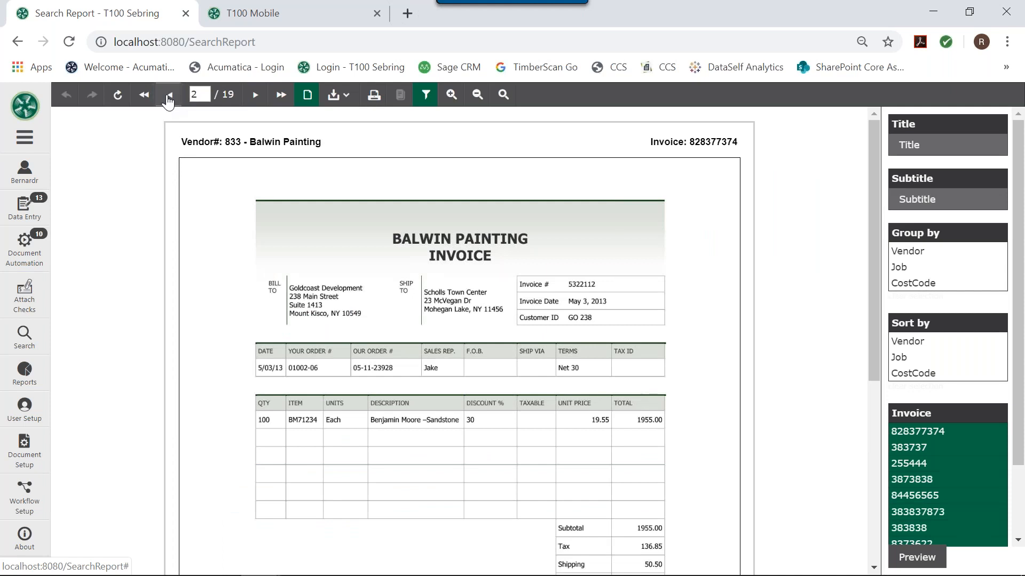
pyautogui.click(169, 96)
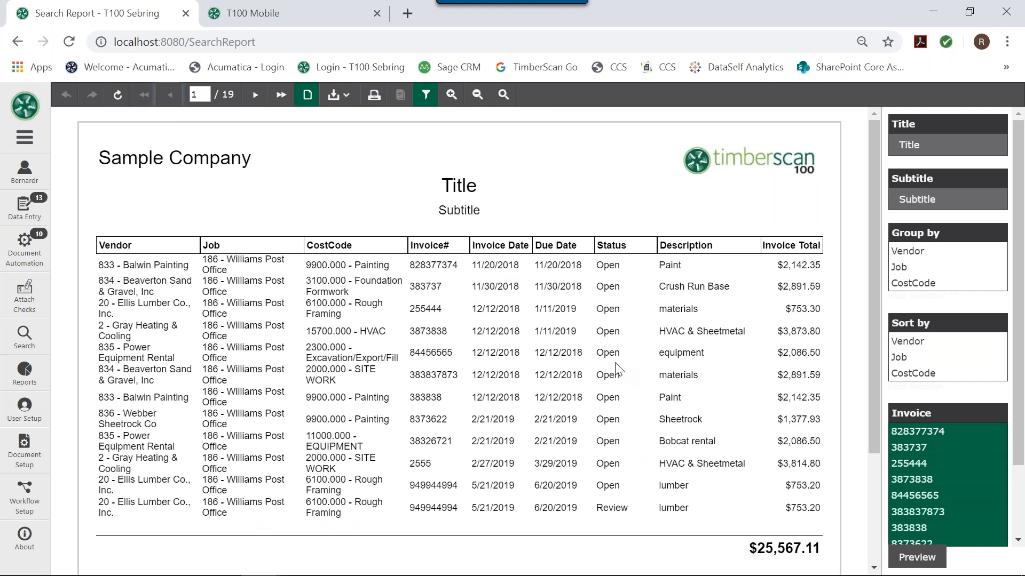
# Step: Group the invoice report by CostCode, preview it and look over the grouped summary
pyautogui.click(905, 285)
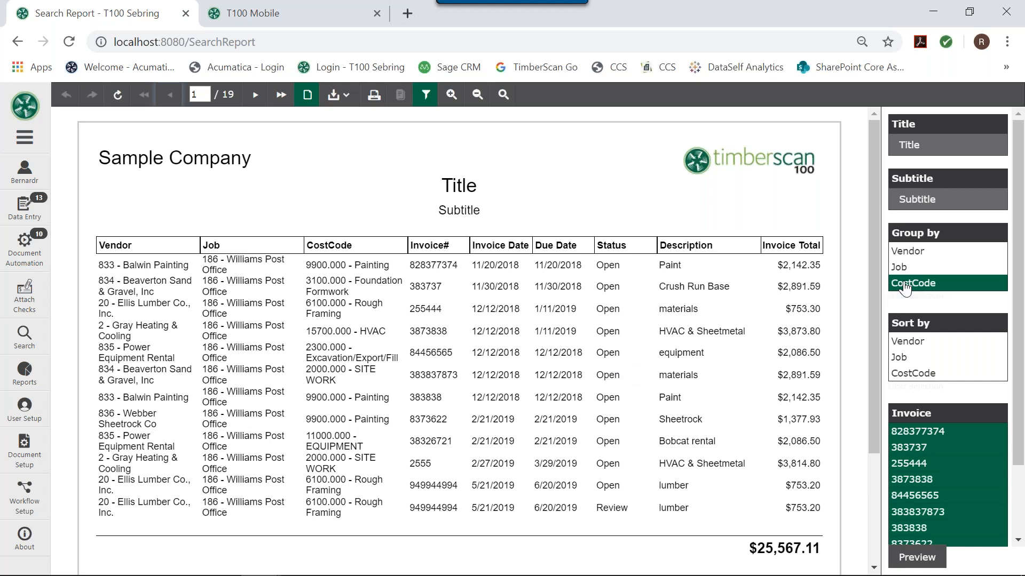
pyautogui.click(914, 557)
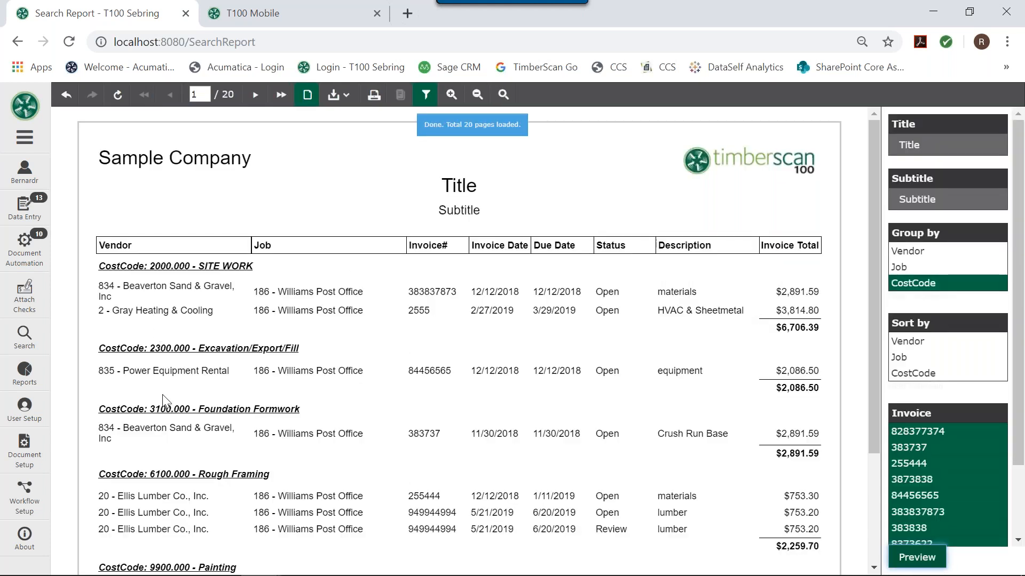
pyautogui.scroll(-2, 304, 394)
pyautogui.scroll(2, 304, 394)
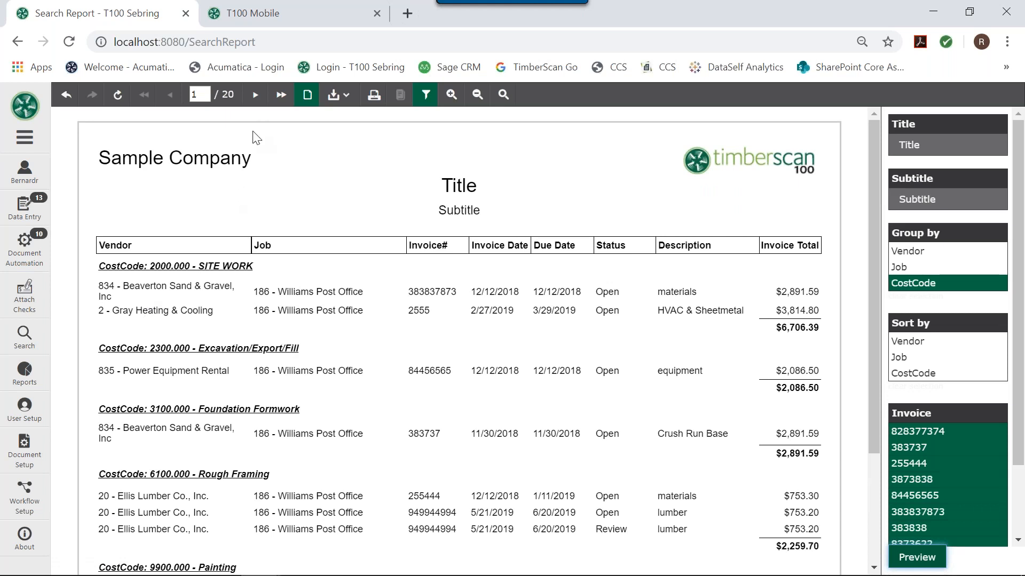
# Step: View the Beaverton Sand & Gravel and Gray Heating & Cooling invoice images in the grouped report, and return to its first page
pyautogui.click(257, 97)
pyautogui.click(257, 97)
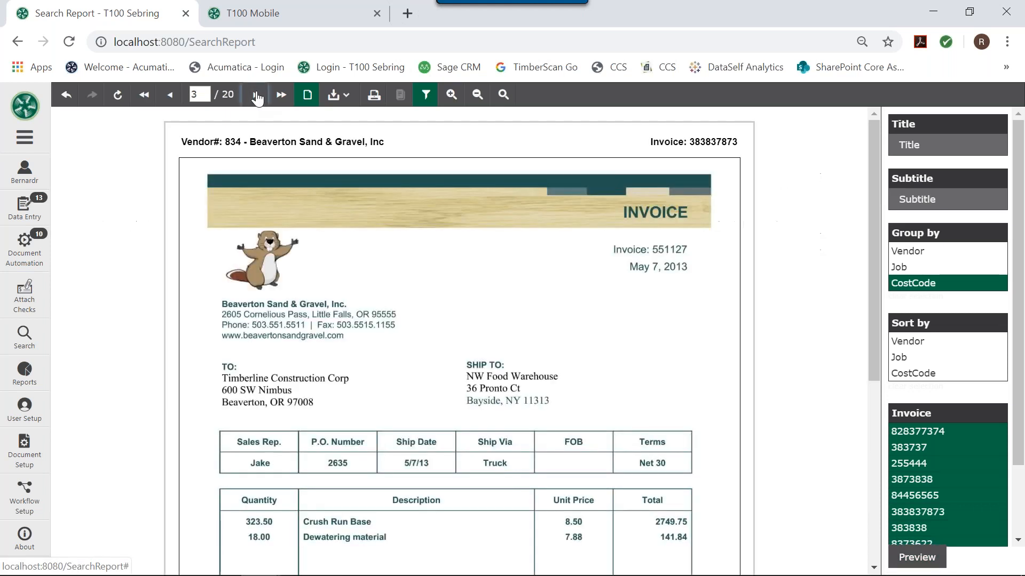
pyautogui.click(257, 97)
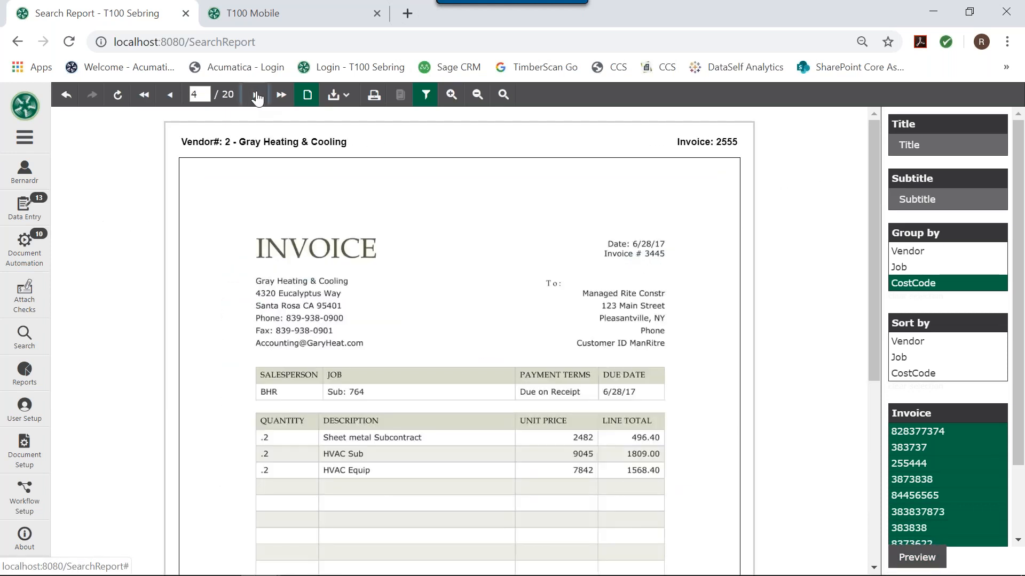
pyautogui.click(171, 101)
pyautogui.click(172, 103)
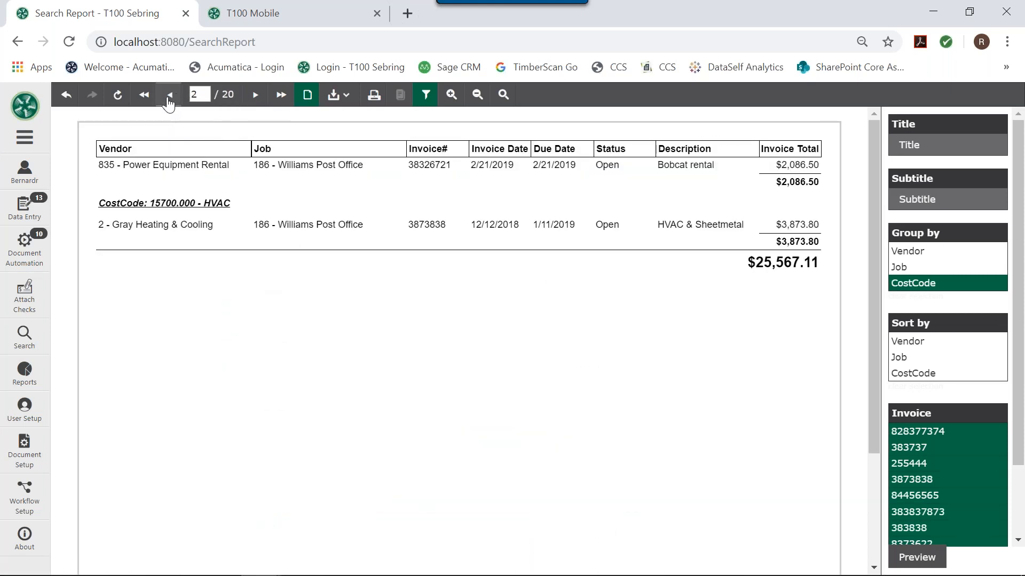
pyautogui.click(170, 97)
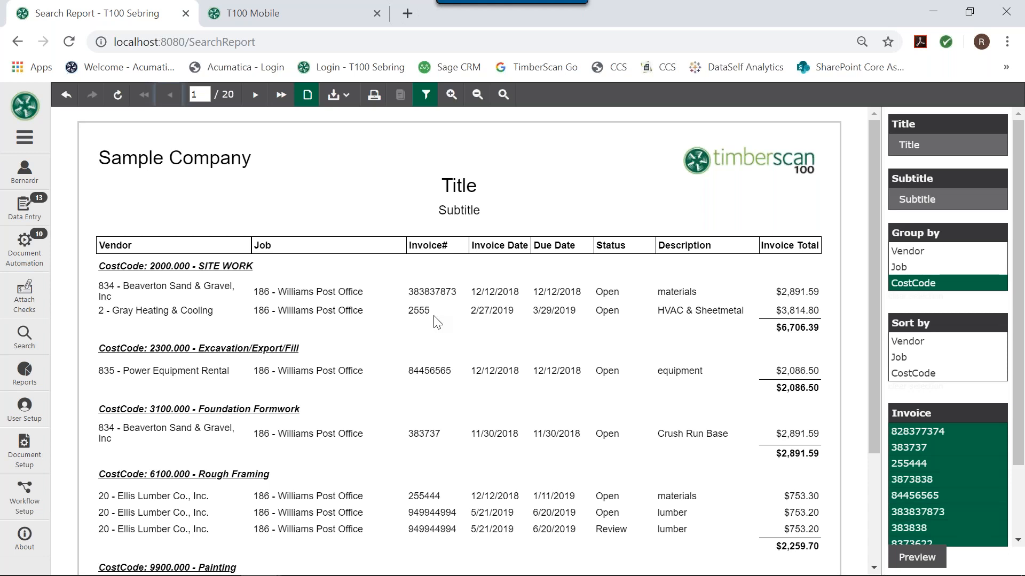
# Step: Exclude invoice 2555 from the report's invoice selection and preview the report again
pyautogui.scroll(-2, 944, 485)
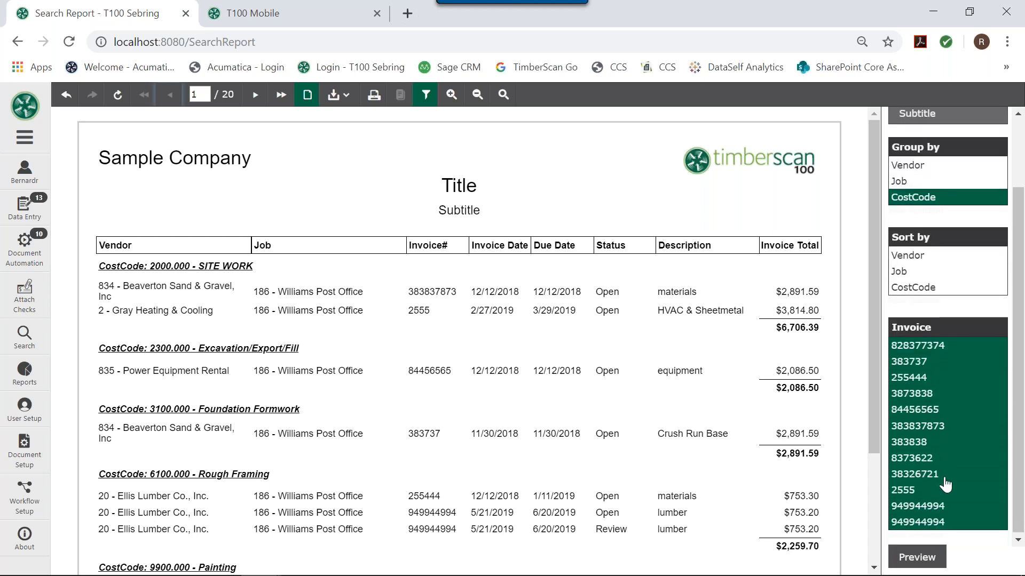
pyautogui.keyDown('ctrl'); pyautogui.click(913, 490); pyautogui.keyUp('ctrl')
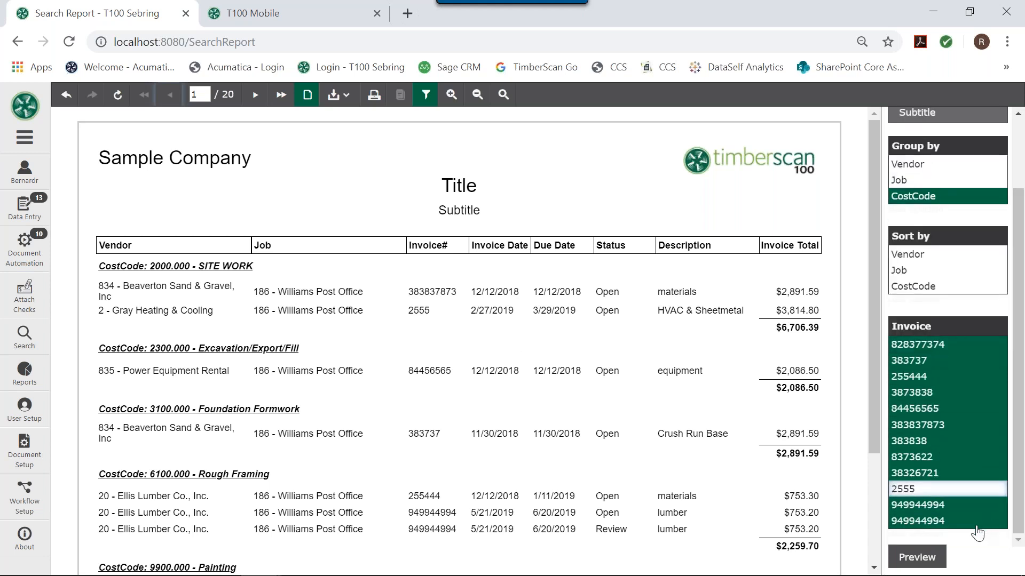
pyautogui.click(916, 558)
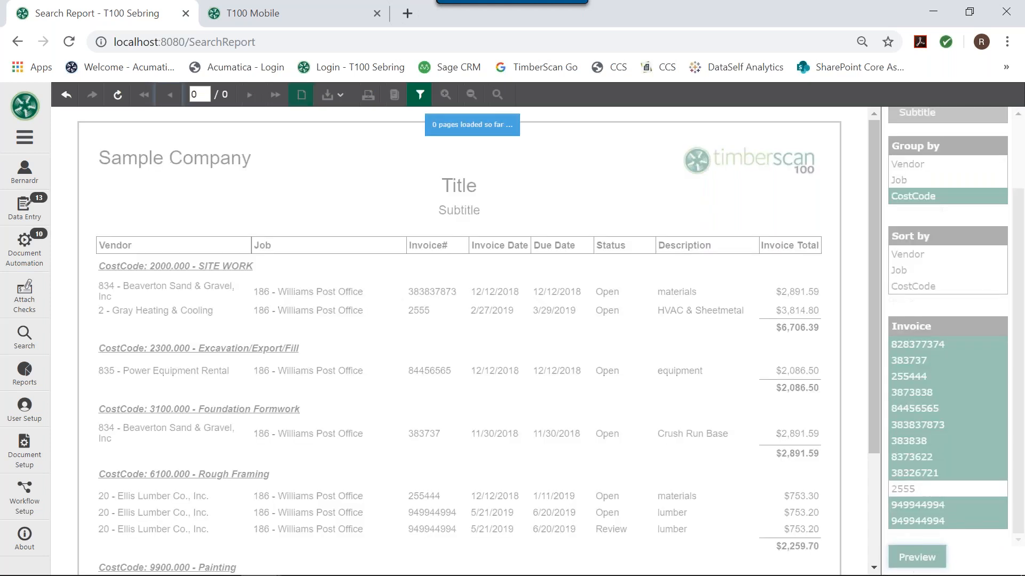